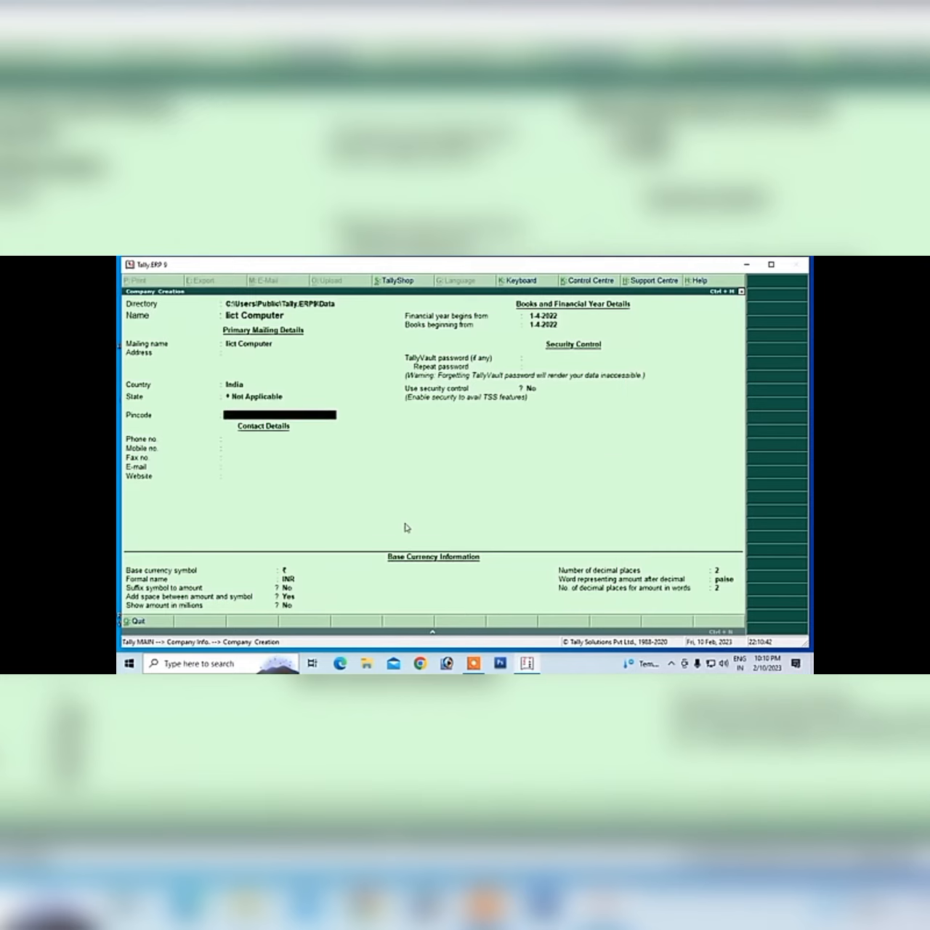
# Finish creating the company Iict Computer, leaving the pincode, contact, security and currency details at their defaults
pyautogui.press('Return')
pyautogui.press('Return')
pyautogui.press('Return')
pyautogui.press('Return')
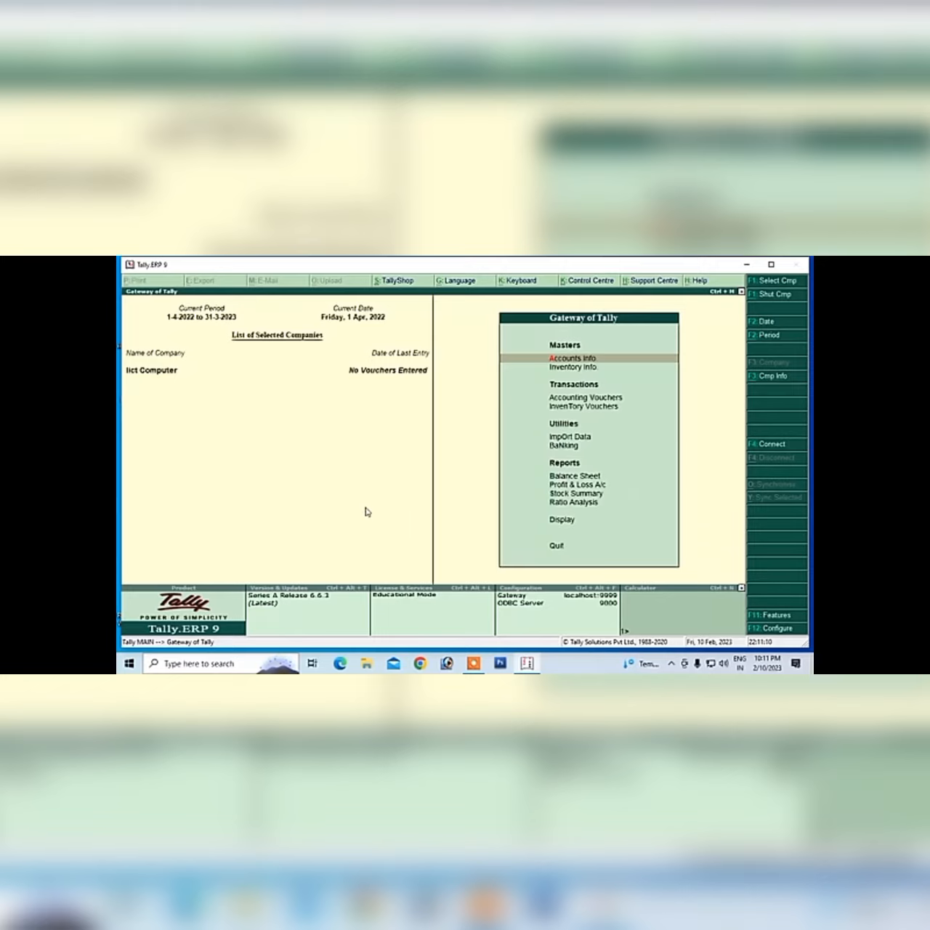
# Start a new single ledger in the company's accounts information and name it Sales
pyautogui.click(561, 359)
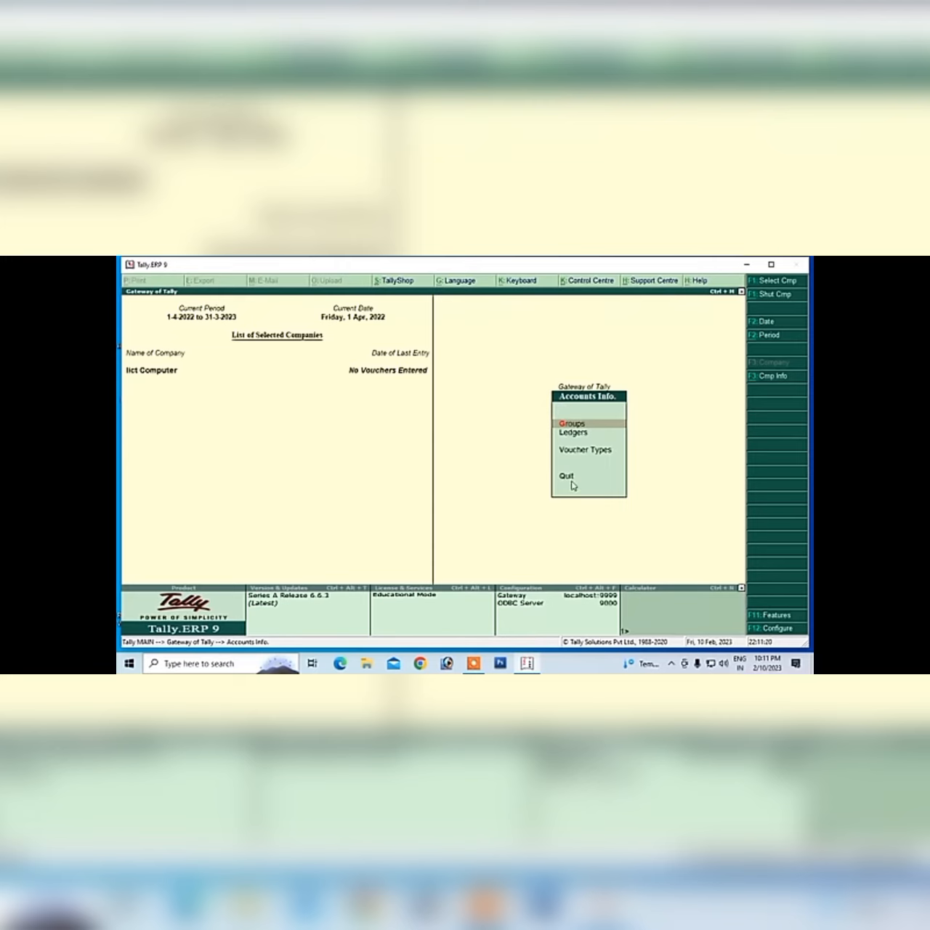
pyautogui.click(571, 431)
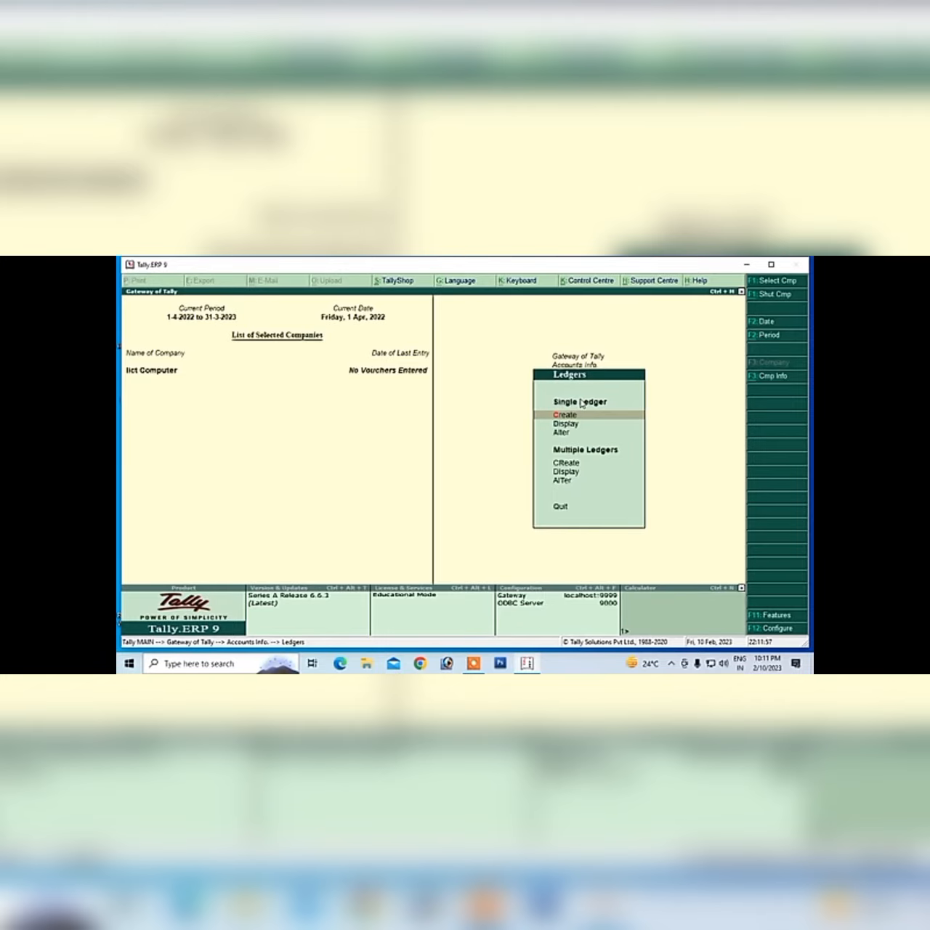
pyautogui.press('Return')
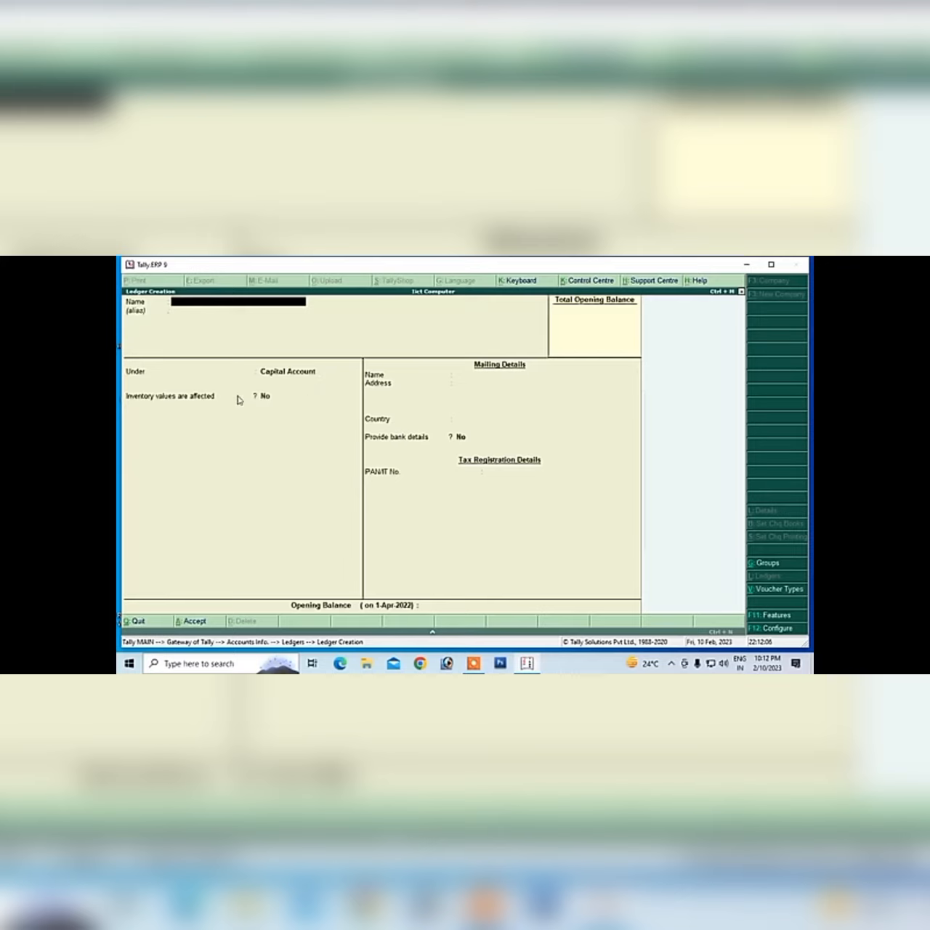
pyautogui.write('Sales')
pyautogui.press('Return')
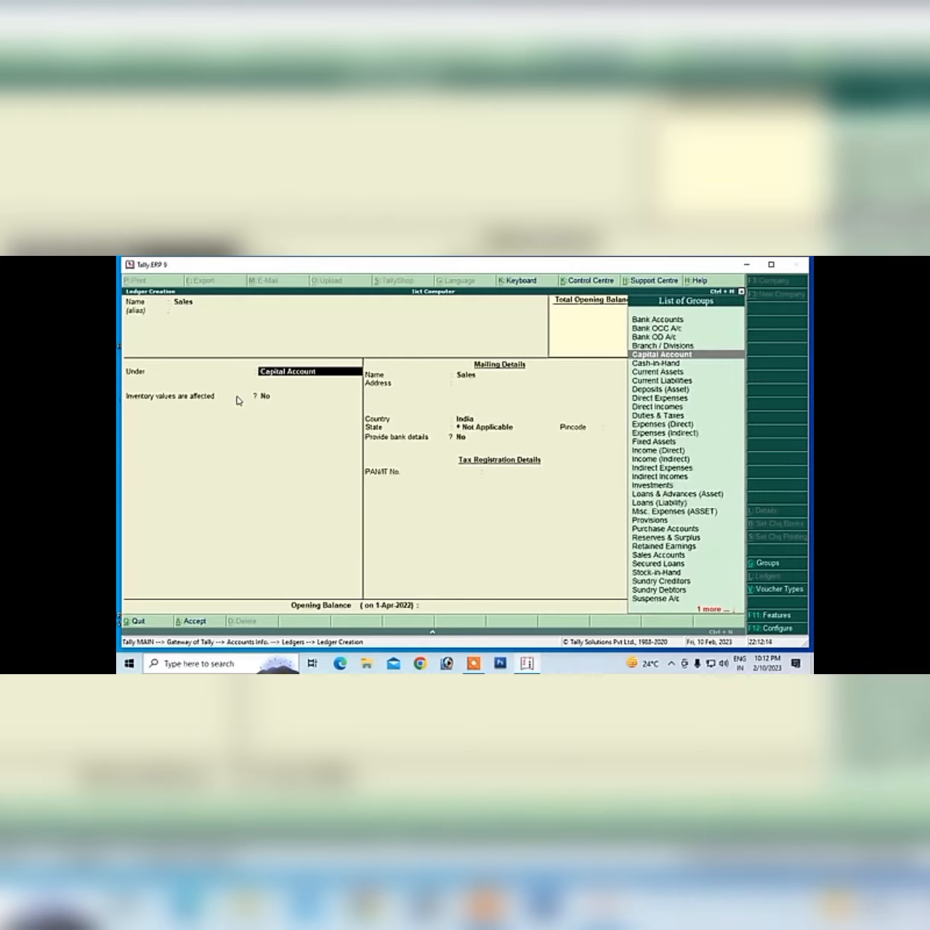
# Place the Sales ledger under Sales Accounts, keep the ledger type Not Applicable, and save it
pyautogui.press('Down')
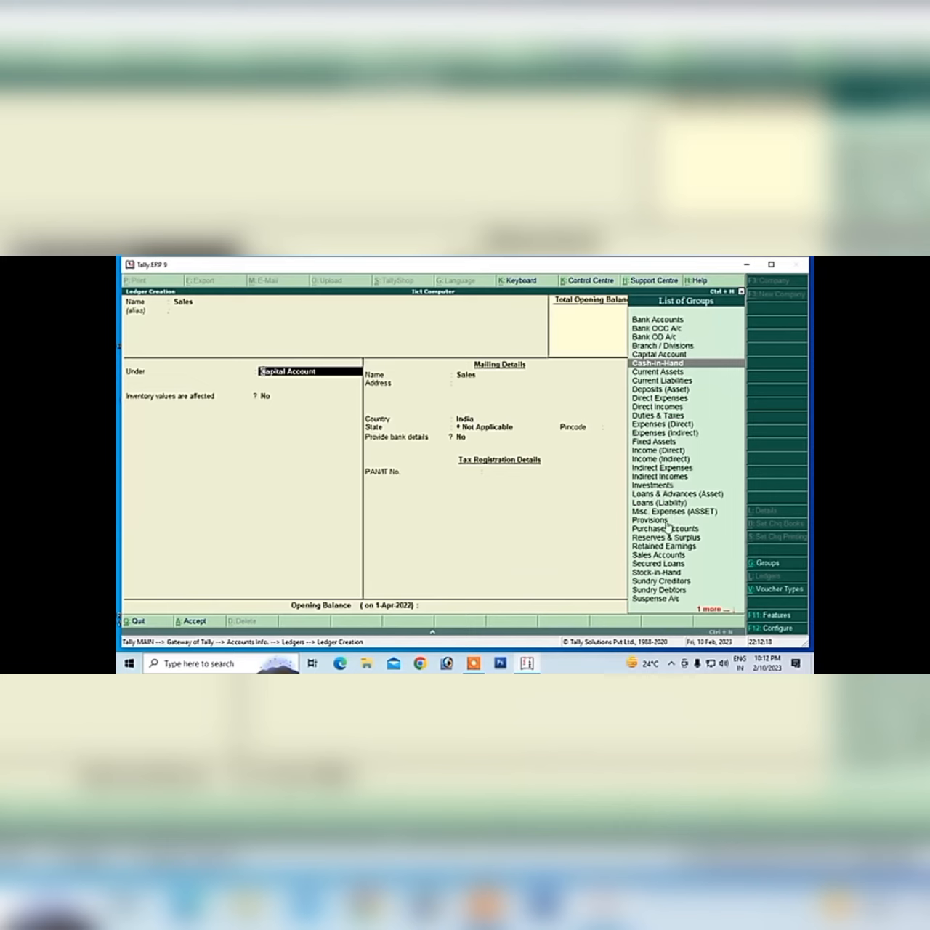
pyautogui.press('Down')
pyautogui.press('Down')
pyautogui.press('Down')
pyautogui.press('Down')
pyautogui.press('Down')
pyautogui.press('Down')
pyautogui.press('Down')
pyautogui.press('Down')
pyautogui.press('Down')
pyautogui.press('Down')
pyautogui.press('Down')
pyautogui.press('Down')
pyautogui.press('Down')
pyautogui.press('Down')
pyautogui.press('Down')
pyautogui.press('Down')
pyautogui.press('Down')
pyautogui.press('Down')
pyautogui.press('Down')
pyautogui.press('Down')
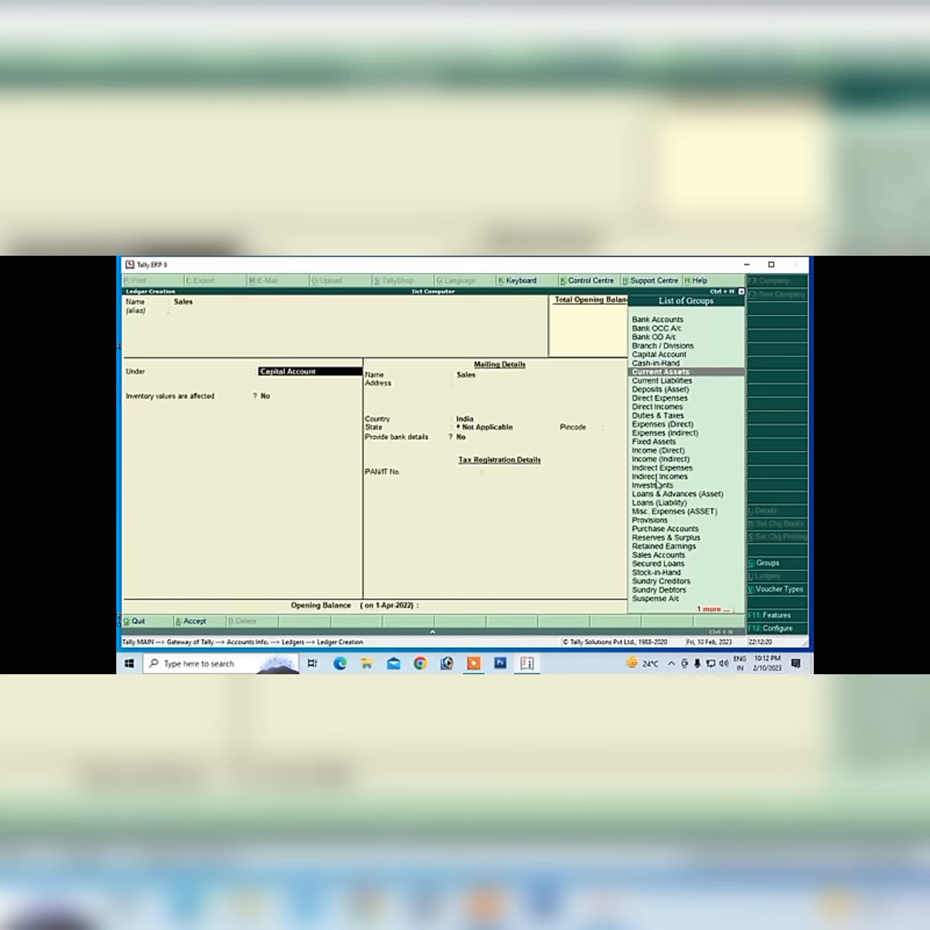
pyautogui.press('Down')
pyautogui.press('Down')
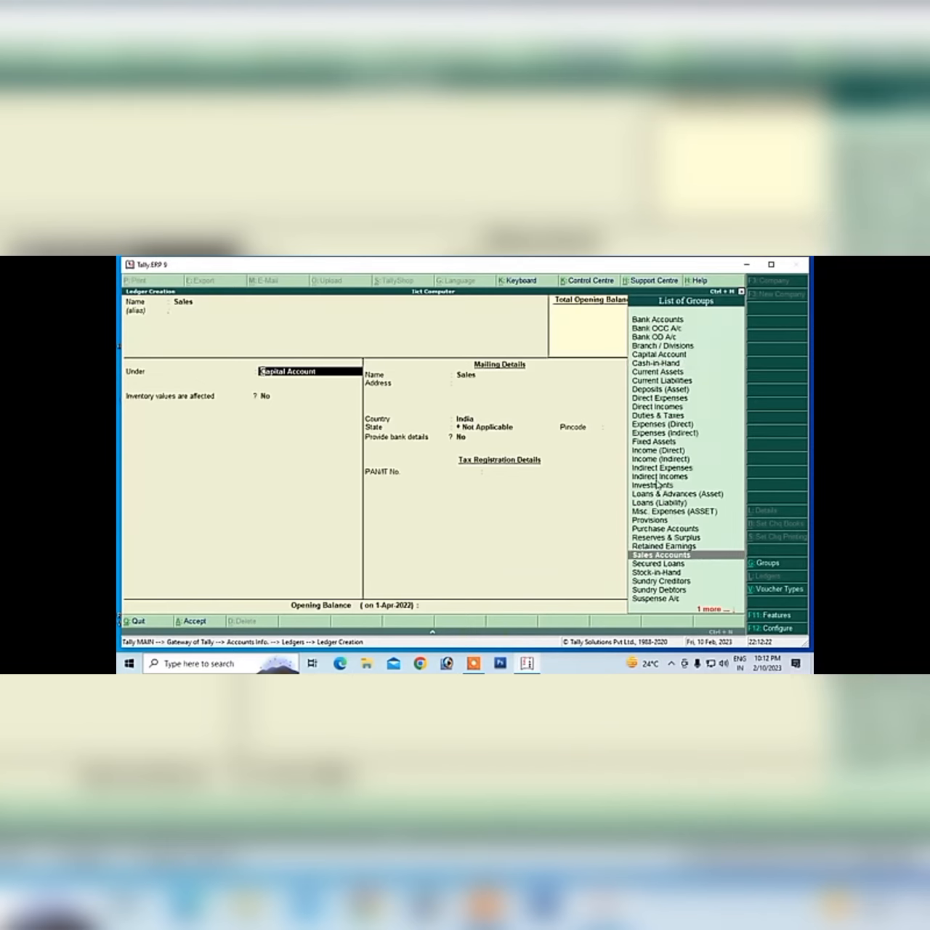
pyautogui.press('Return')
pyautogui.press('Return')
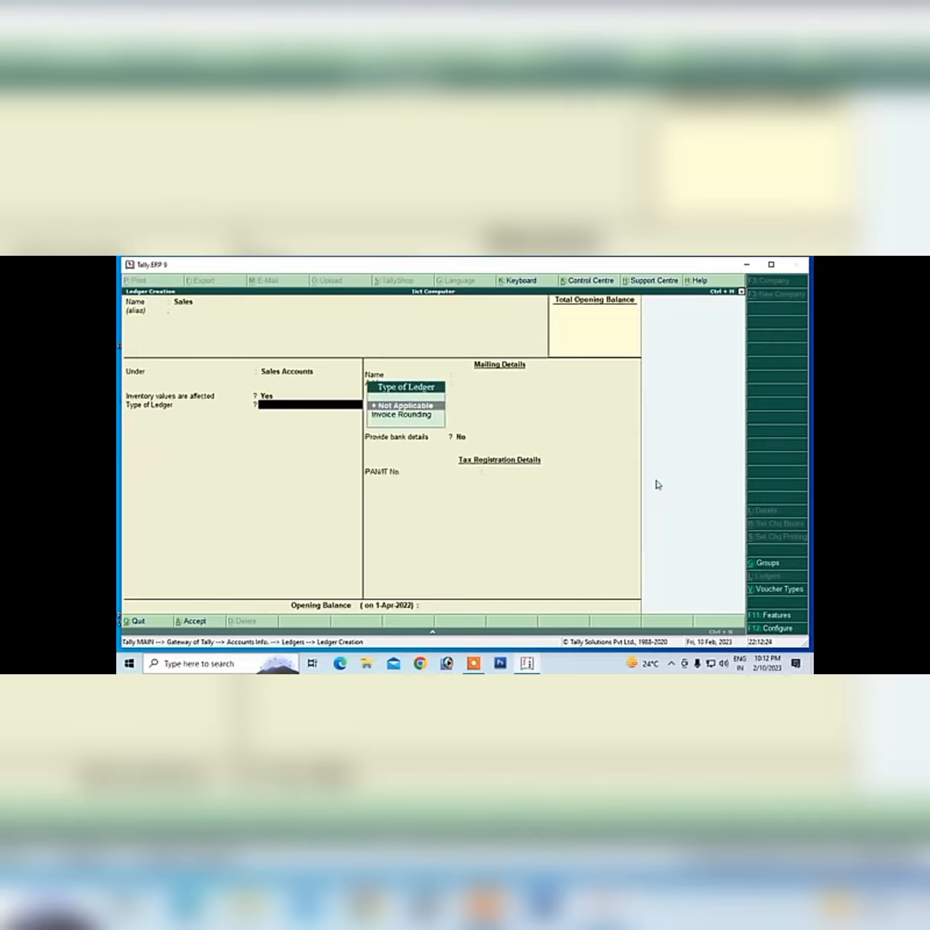
pyautogui.press('Return')
pyautogui.press('Return')
pyautogui.press('Return')
pyautogui.press('Return')
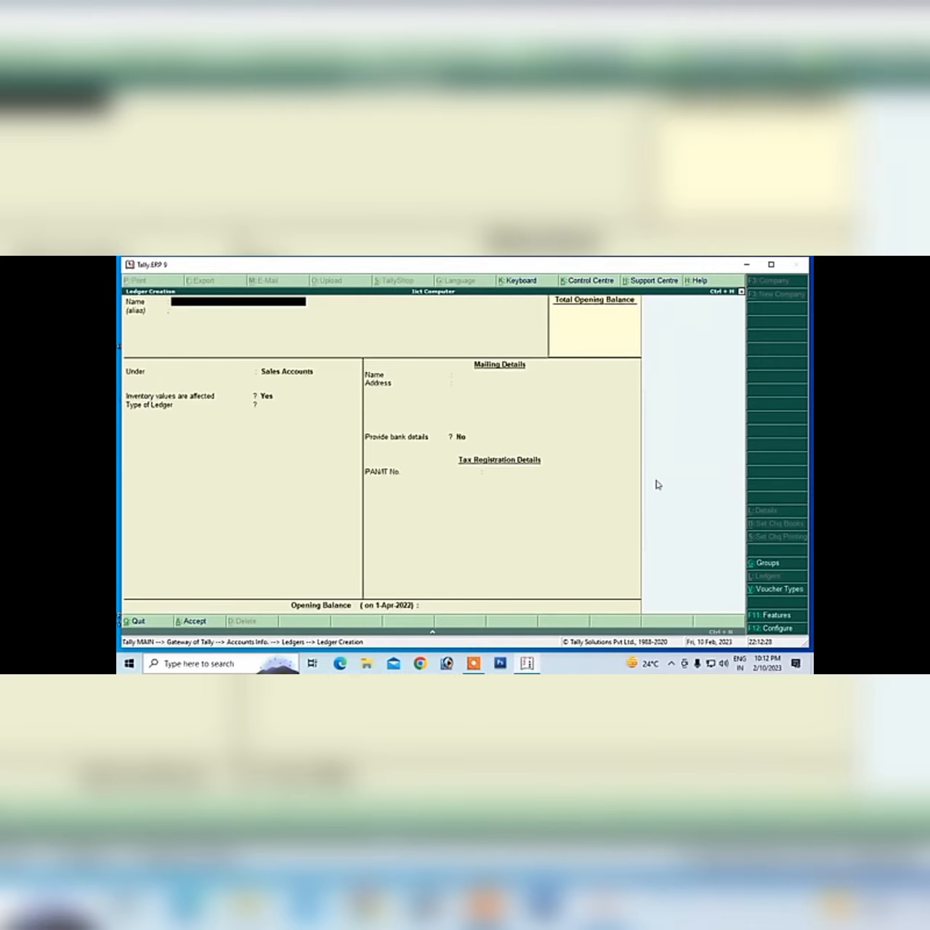
# Create a ledger named Purchase under Purchase Accounts, leaving the opening balance empty, and save it
pyautogui.write('Purchase')
pyautogui.press('Return')
pyautogui.press('Return')
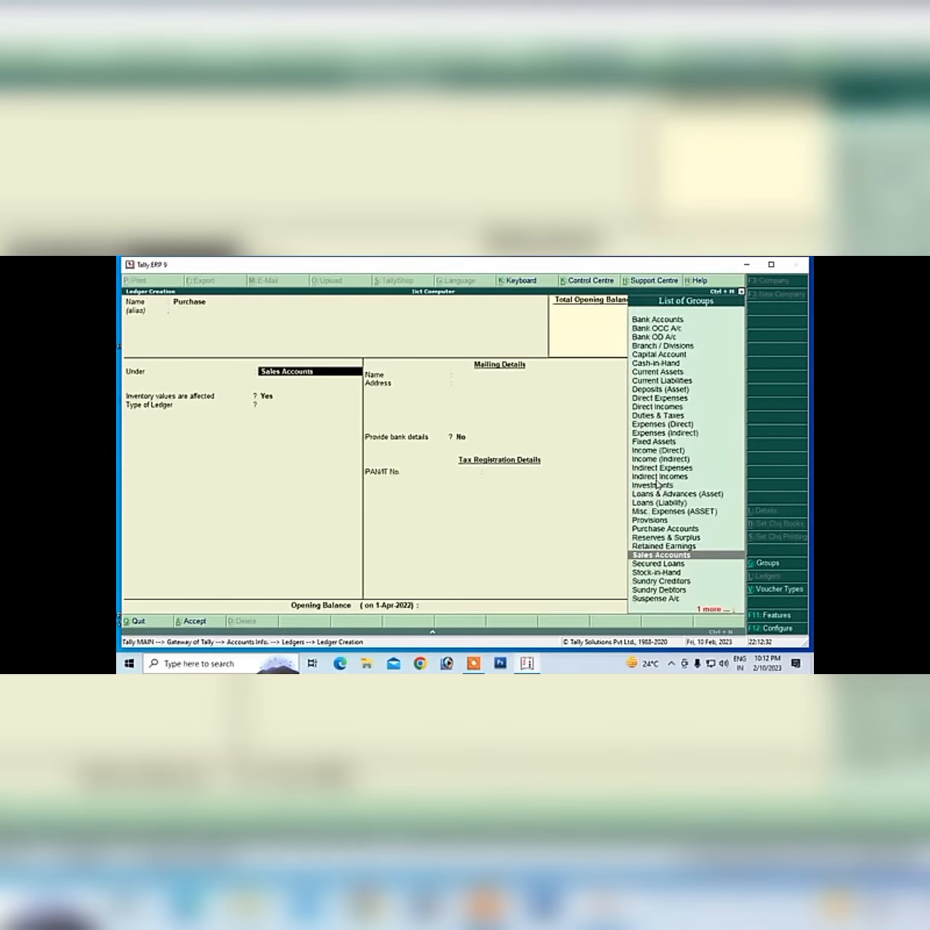
pyautogui.write('P')
pyautogui.press('Down')
pyautogui.press('Down')
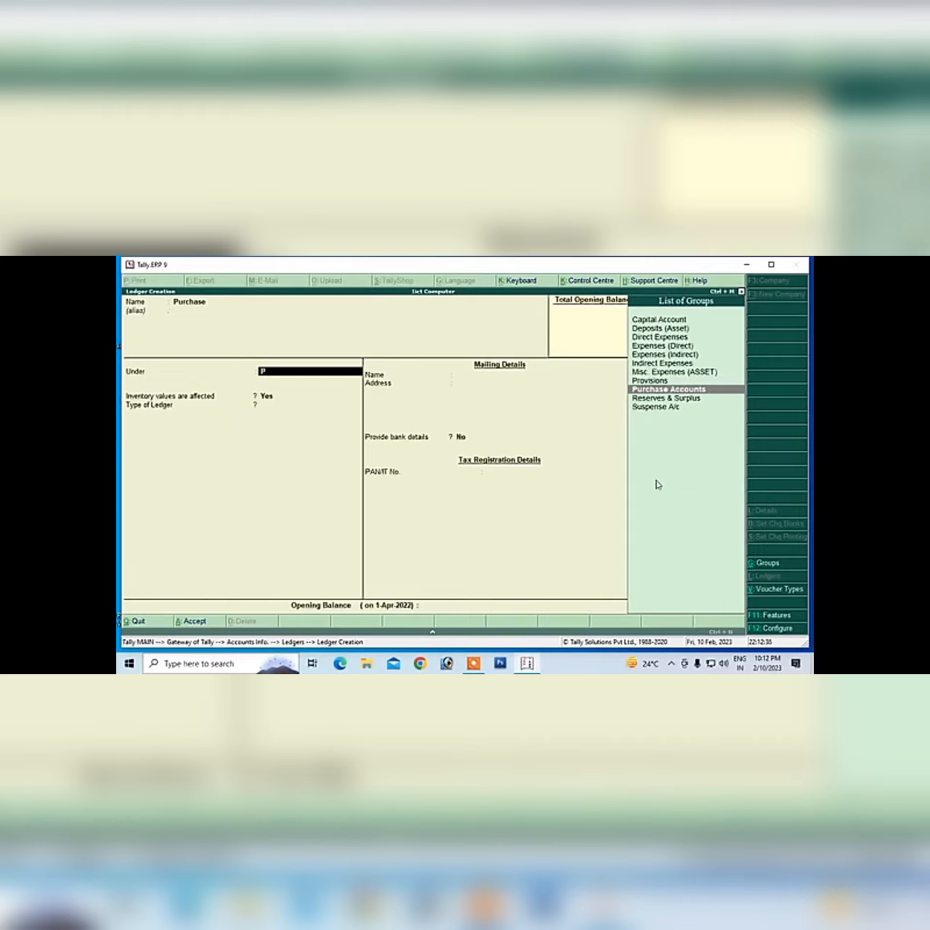
pyautogui.press('Return')
pyautogui.press('Return')
pyautogui.press('Return')
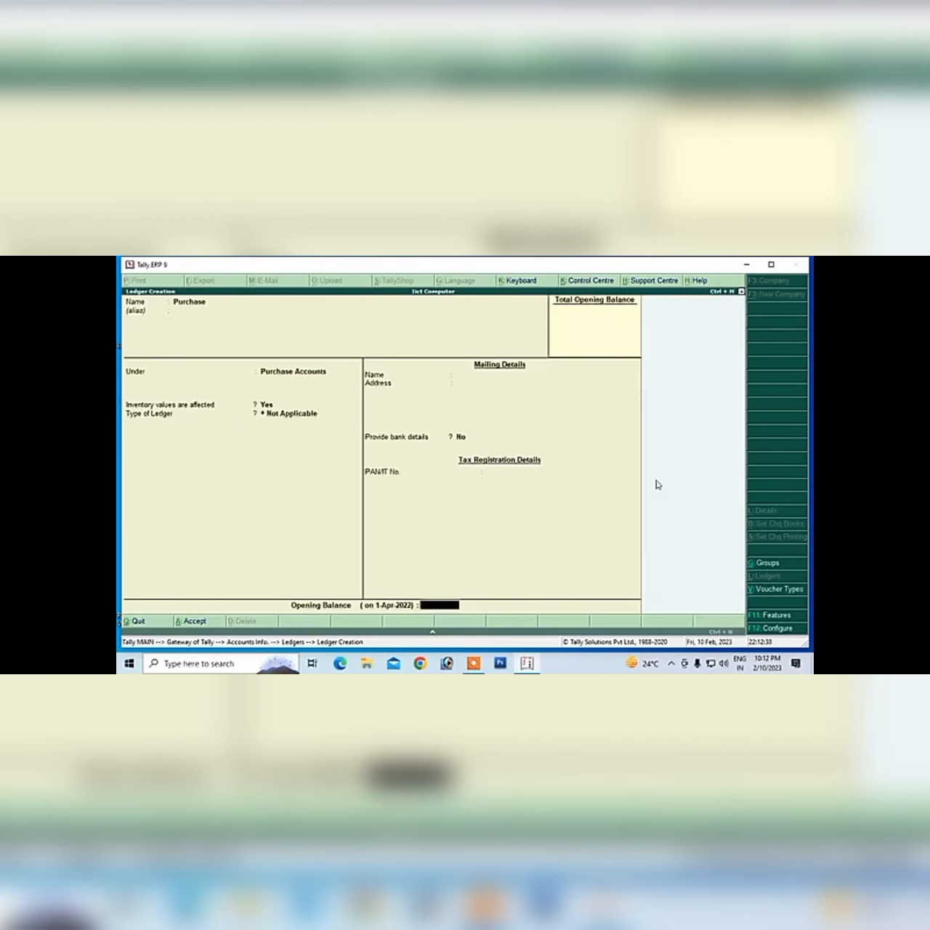
pyautogui.press('Return')
pyautogui.press('Return')
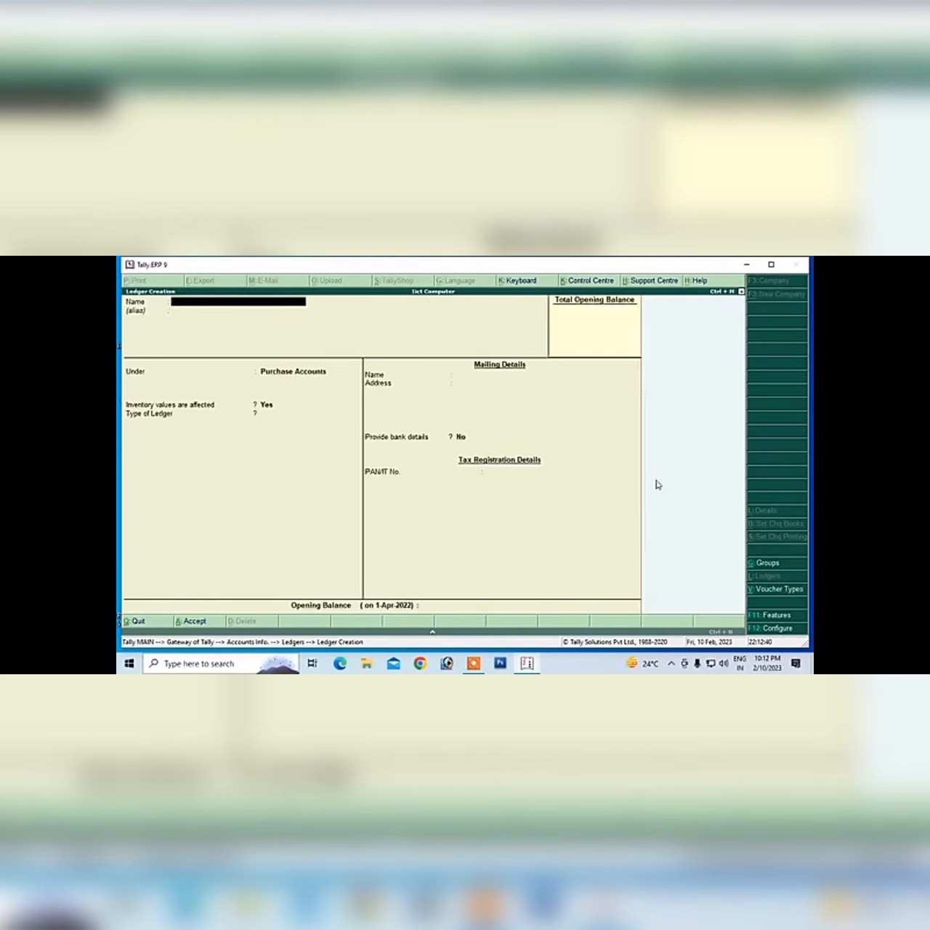
# Create a ledger named Capital under the Capital Account group and save it
pyautogui.write('Capital')
pyautogui.press('Return')
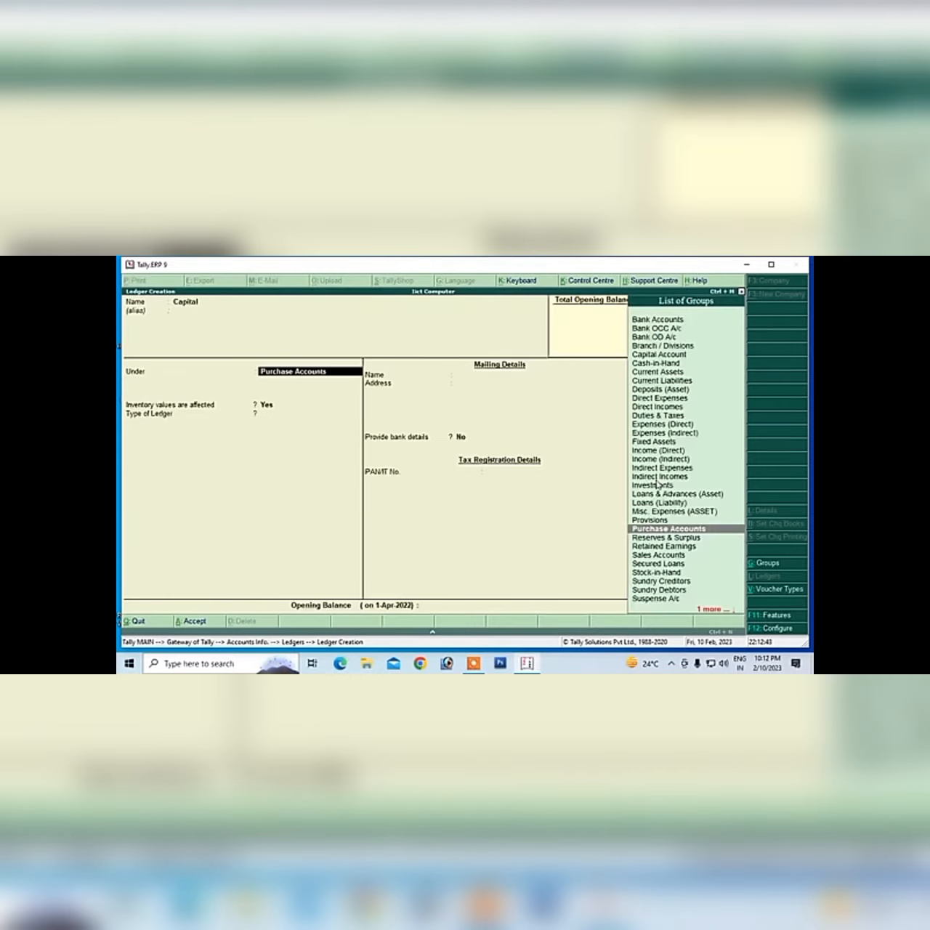
pyautogui.write('C')
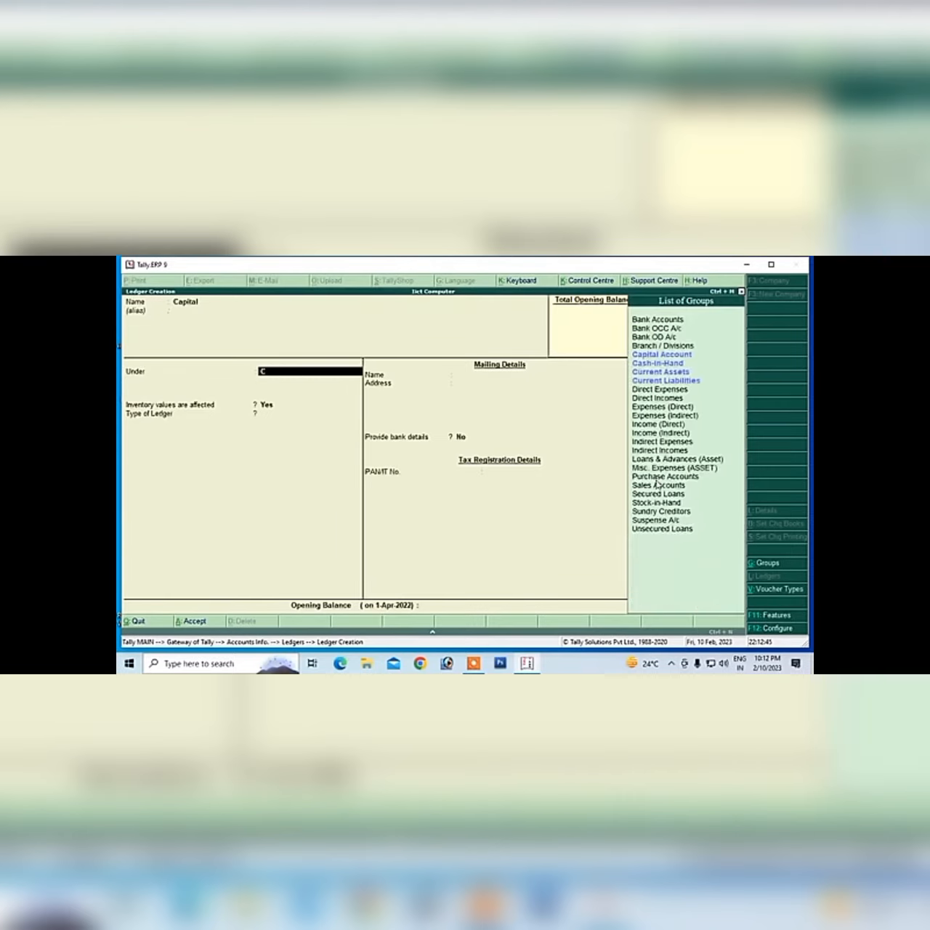
pyautogui.press('Down')
pyautogui.press('Down')
pyautogui.press('Up')
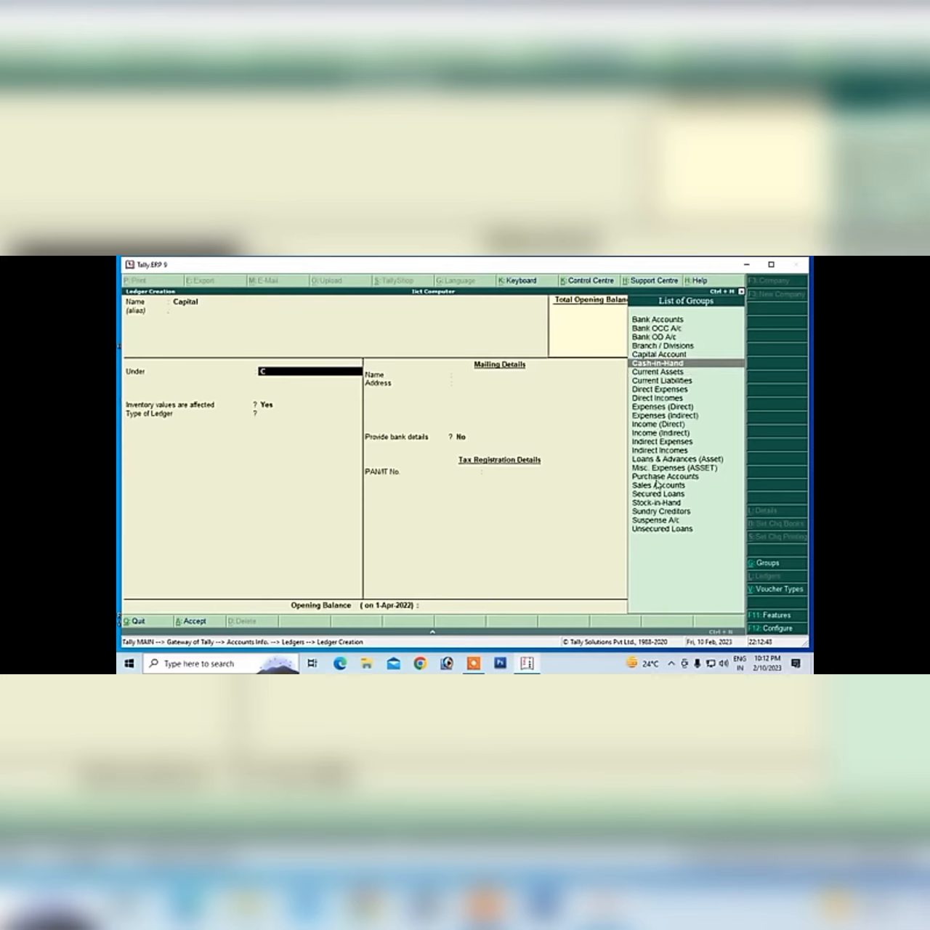
pyautogui.press('Up')
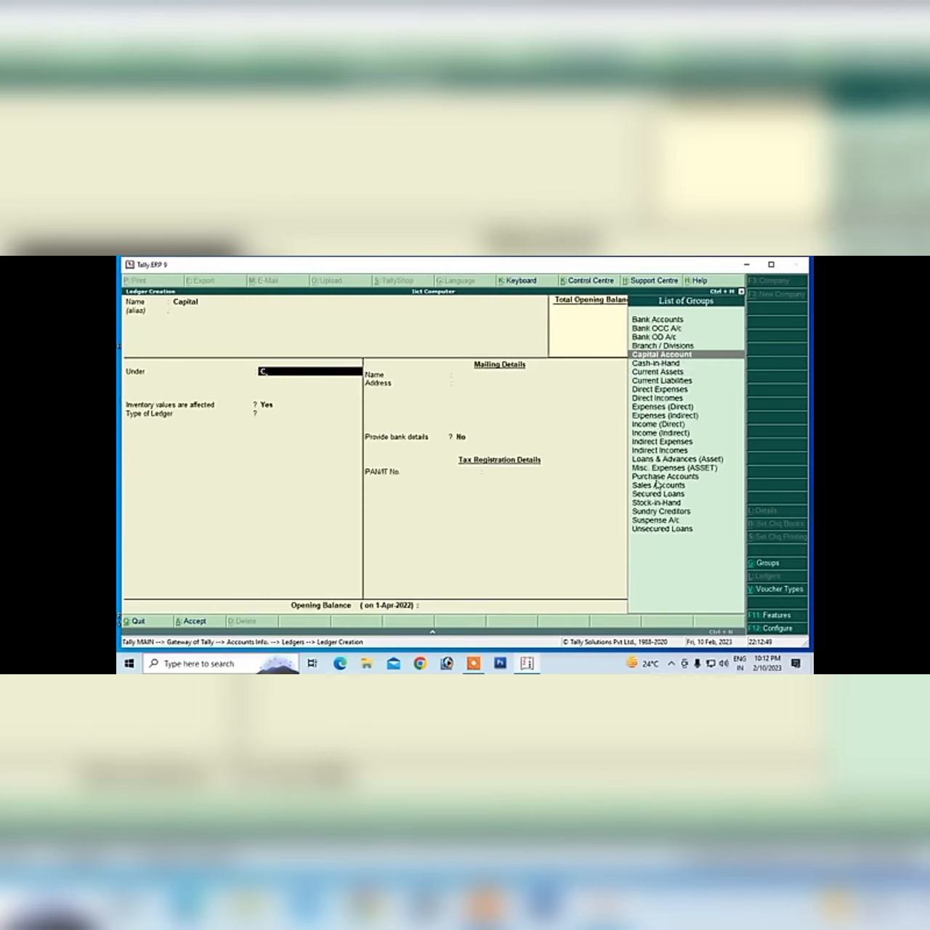
pyautogui.press('Return')
# Name the new ledger Bank and place it under Bank Accounts
pyautogui.write('Bank')
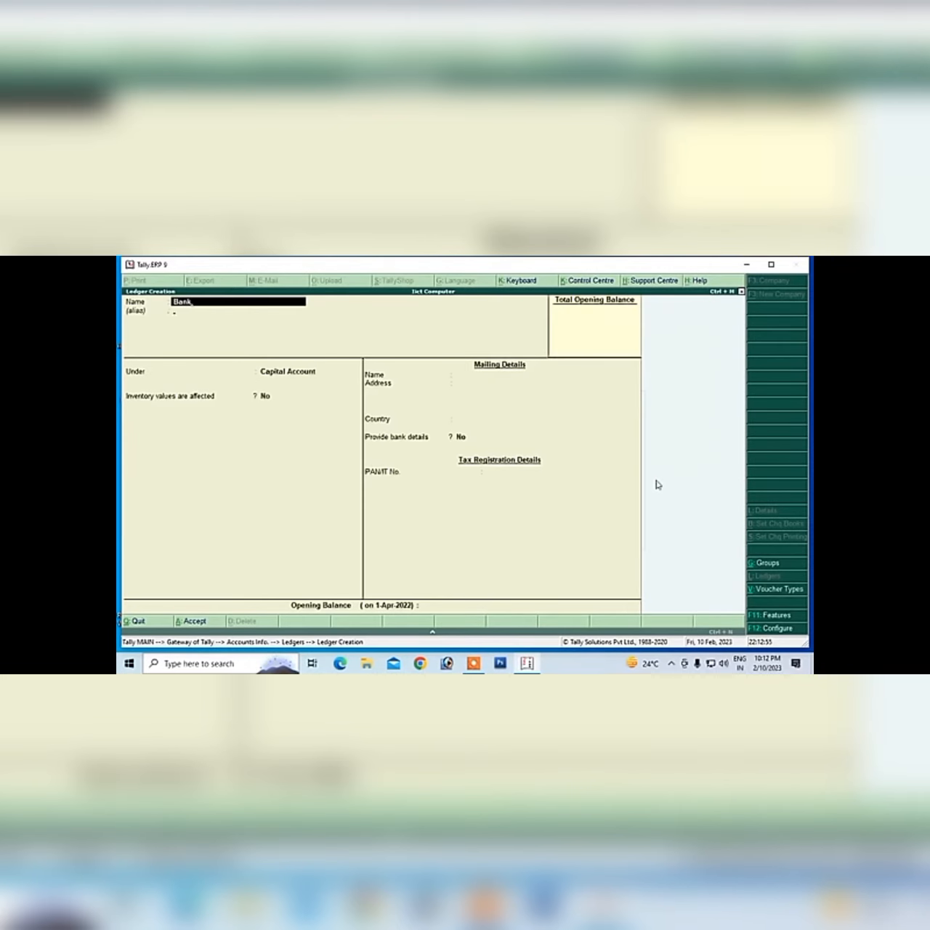
pyautogui.press('Return')
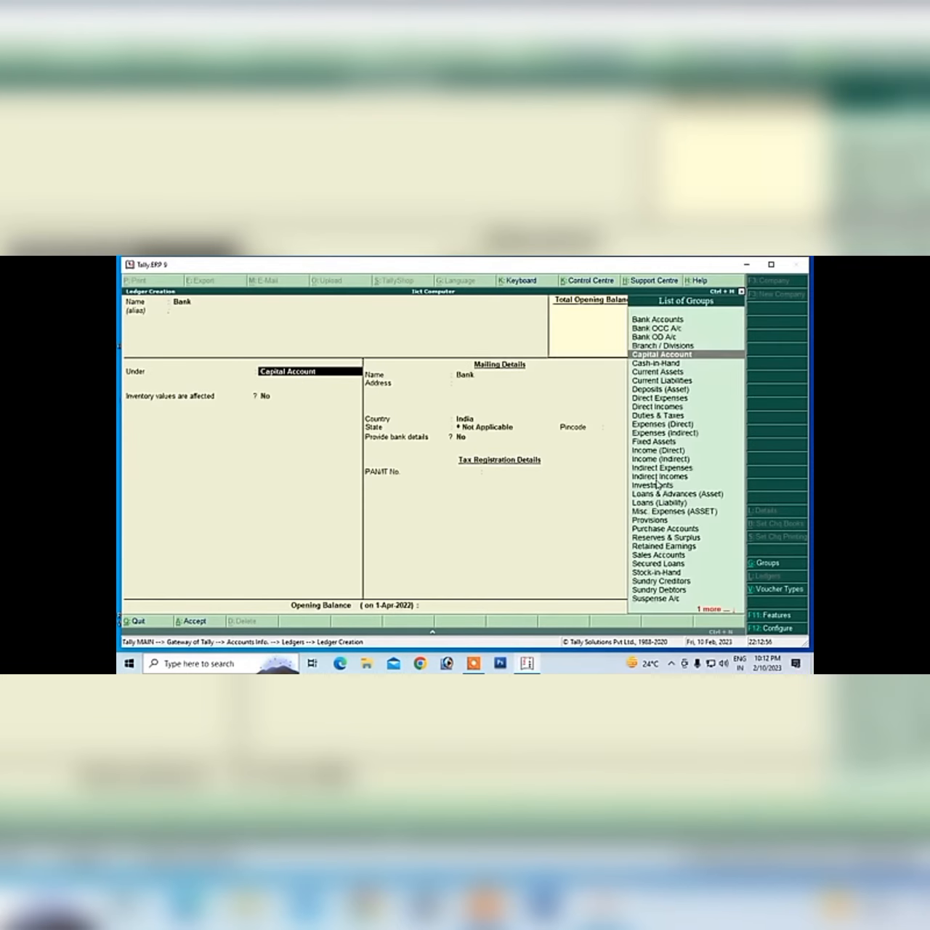
pyautogui.write('B')
pyautogui.press('Down')
pyautogui.press('Up')
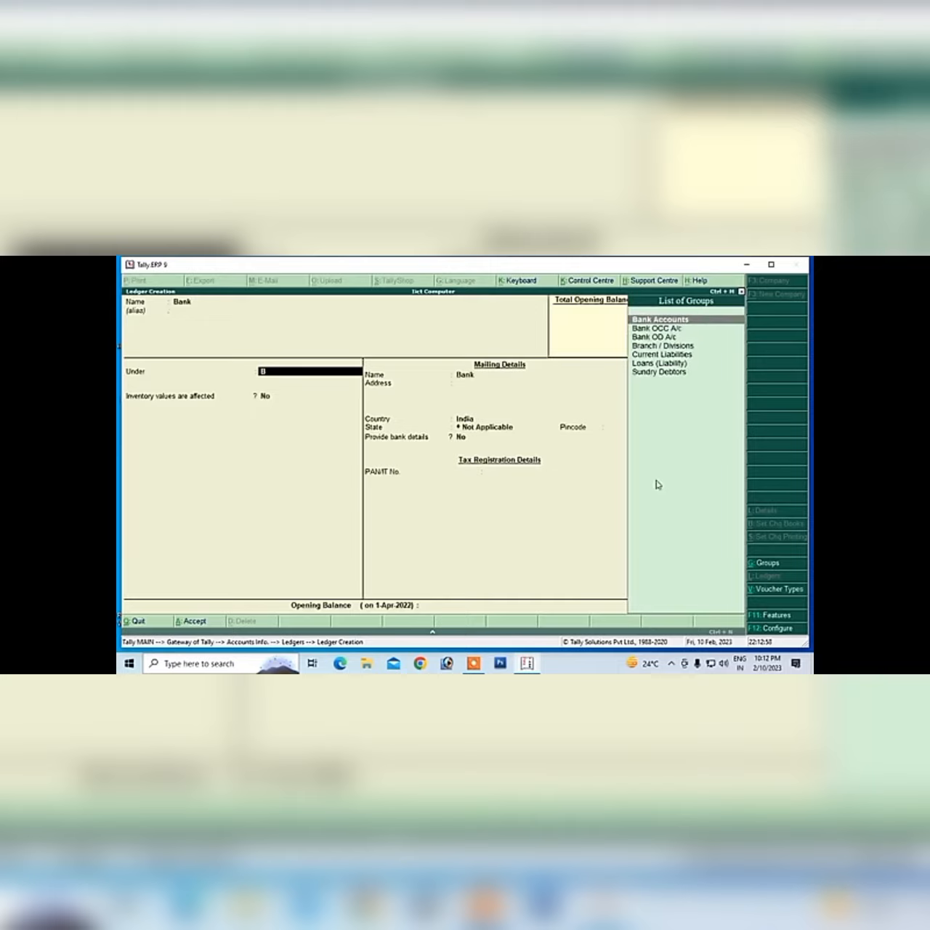
pyautogui.press('Return')
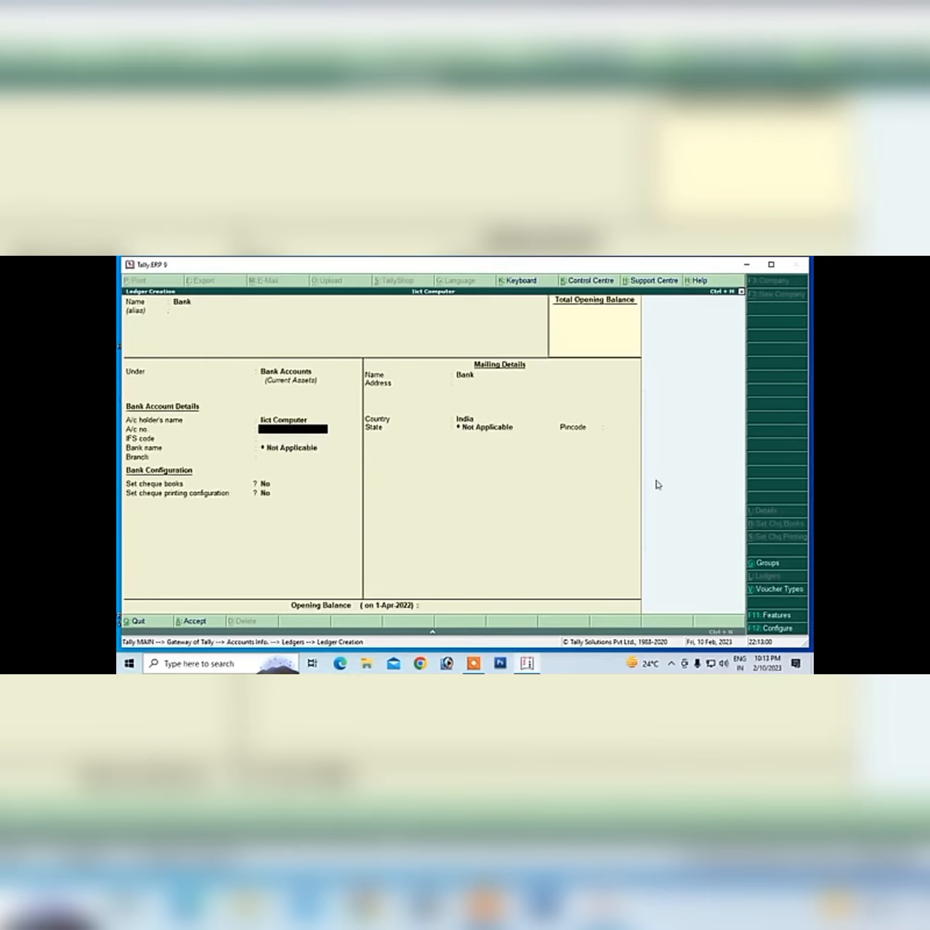
# Save the Bank ledger with the remaining bank and mailing details at their defaults, and leave ledger creation
pyautogui.press('Return')
pyautogui.press('Return')
pyautogui.press('Return')
pyautogui.press('Return')
pyautogui.press('Return')
pyautogui.press('Return')
pyautogui.press('Return')
pyautogui.press('Return')
pyautogui.press('Return')
pyautogui.press('Return')
pyautogui.press('Return')
pyautogui.press('Return')
pyautogui.press('Return')
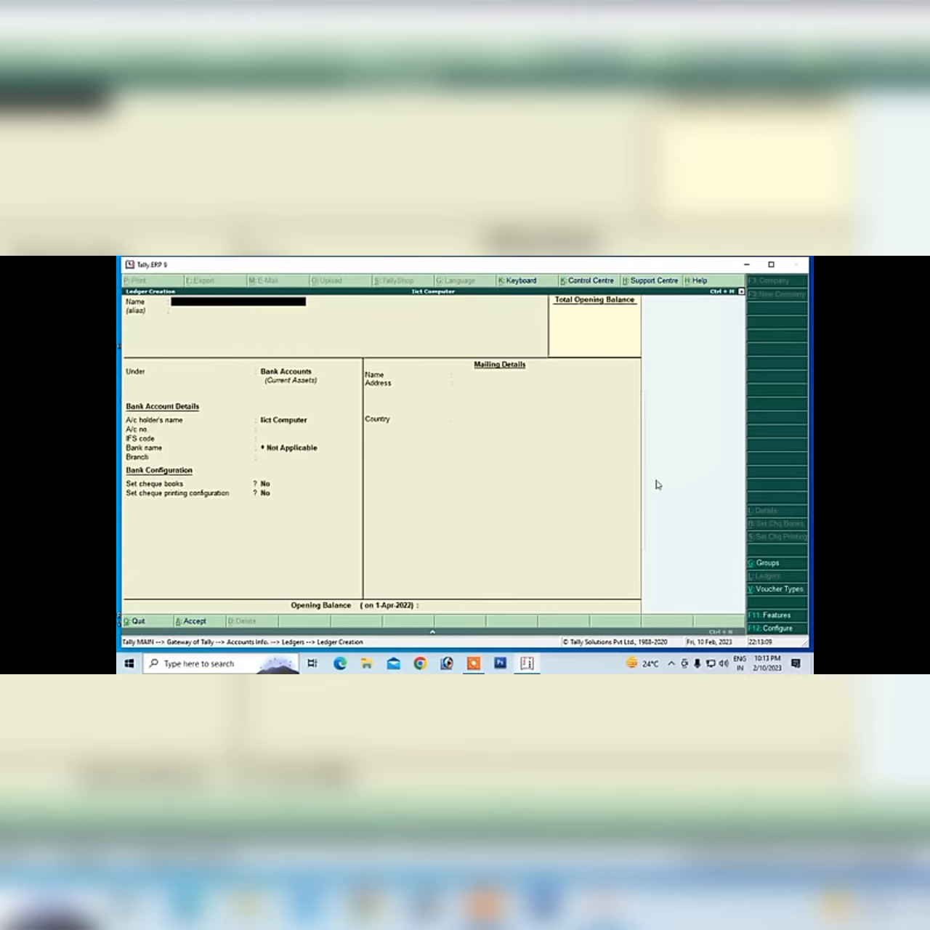
pyautogui.press('Escape')
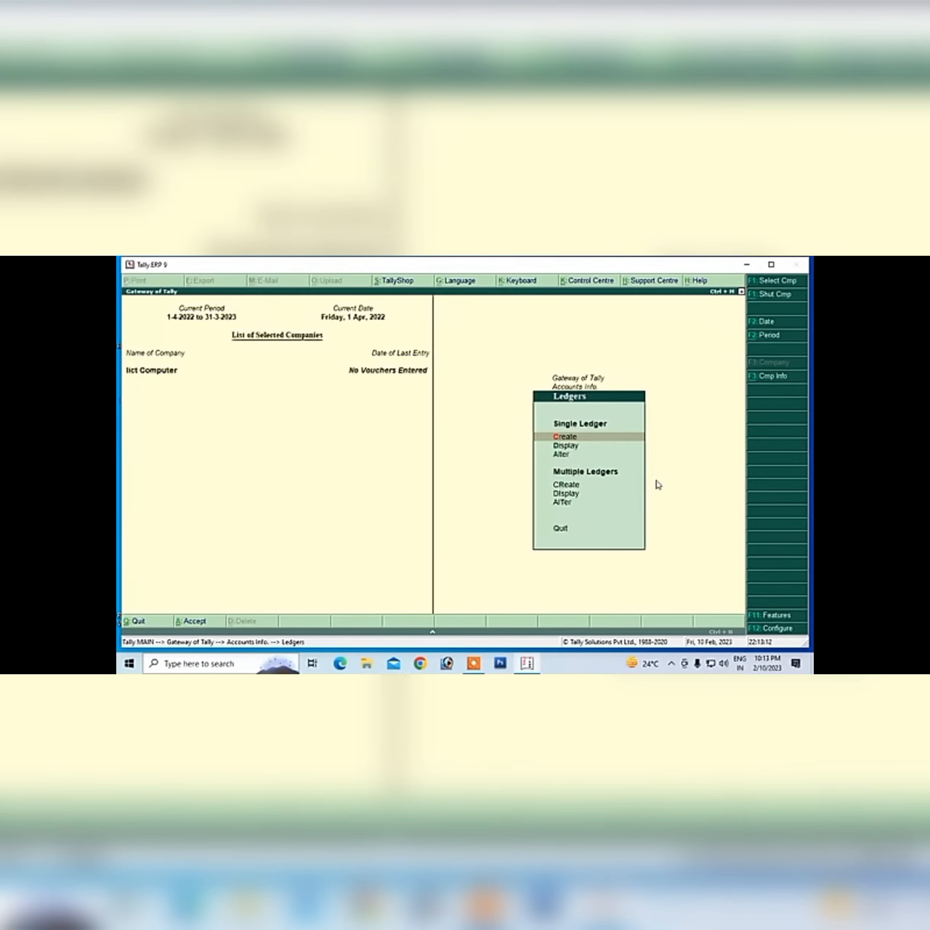
# Open the single-ledger display and go through the list of ledgers to check which ones exist
pyautogui.press('Down')
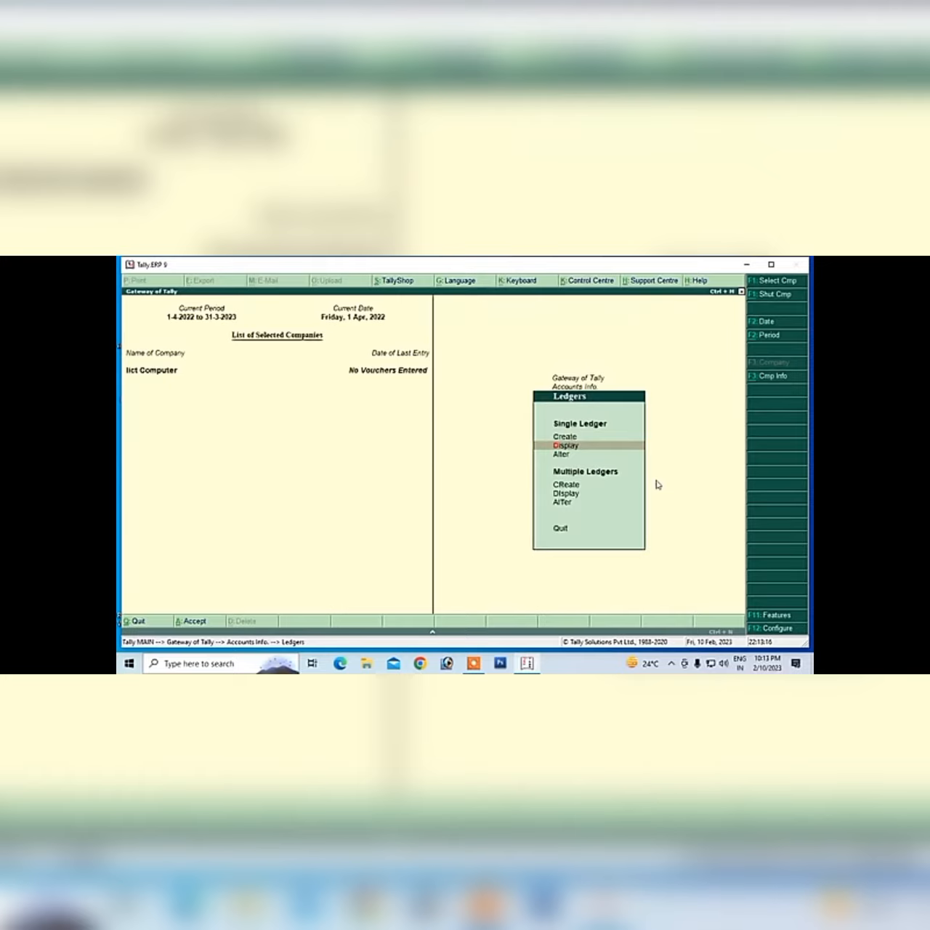
pyautogui.press('Return')
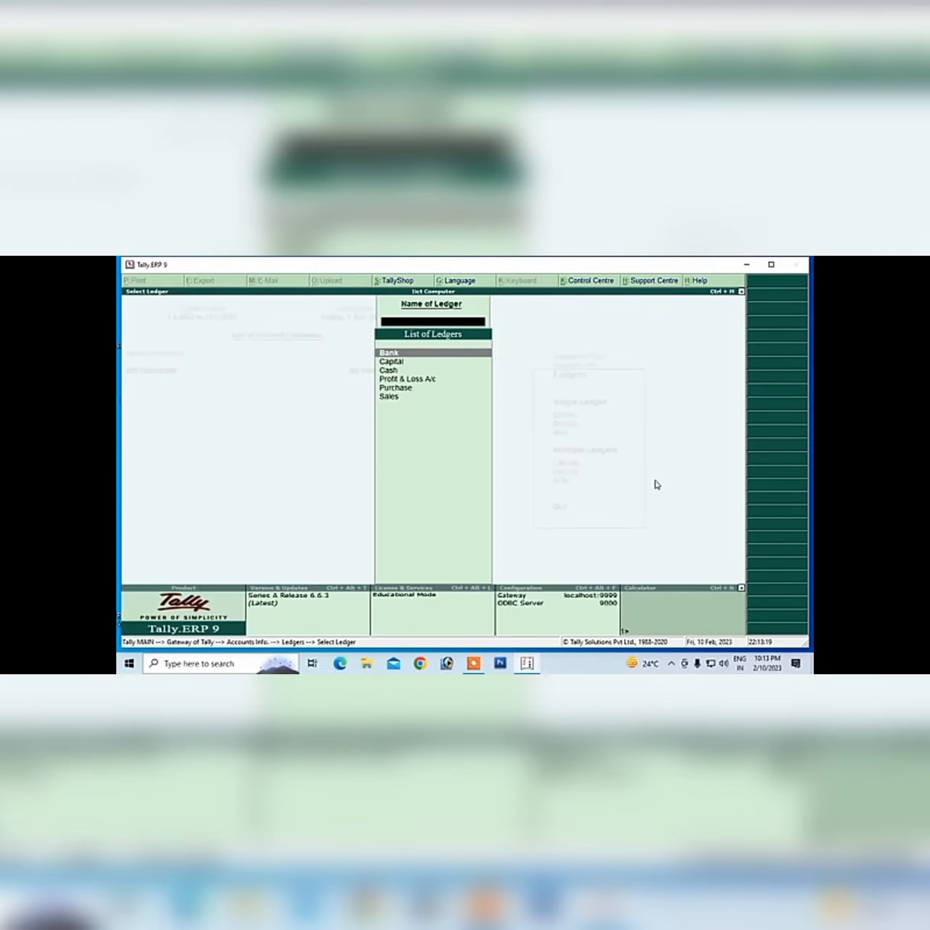
pyautogui.click(390, 372)
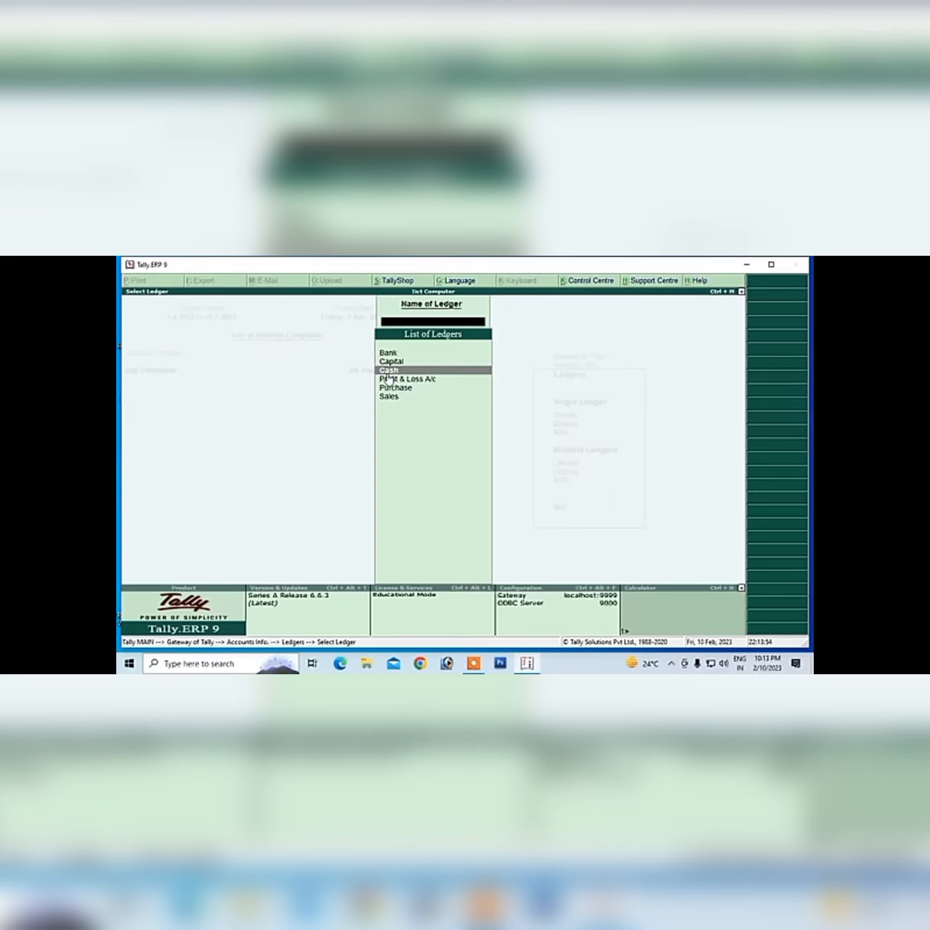
pyautogui.press('Up')
pyautogui.press('Up')
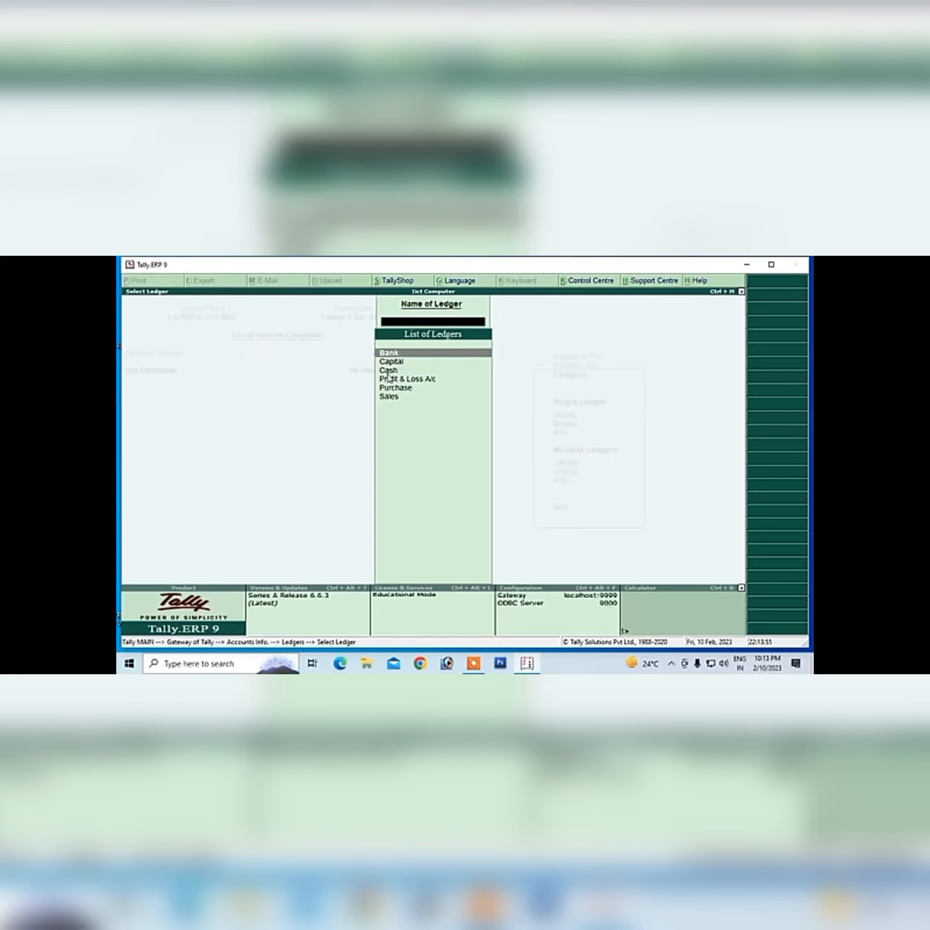
pyautogui.press('Down')
pyautogui.press('Down')
pyautogui.press('Down')
pyautogui.press('Down')
pyautogui.press('Down')
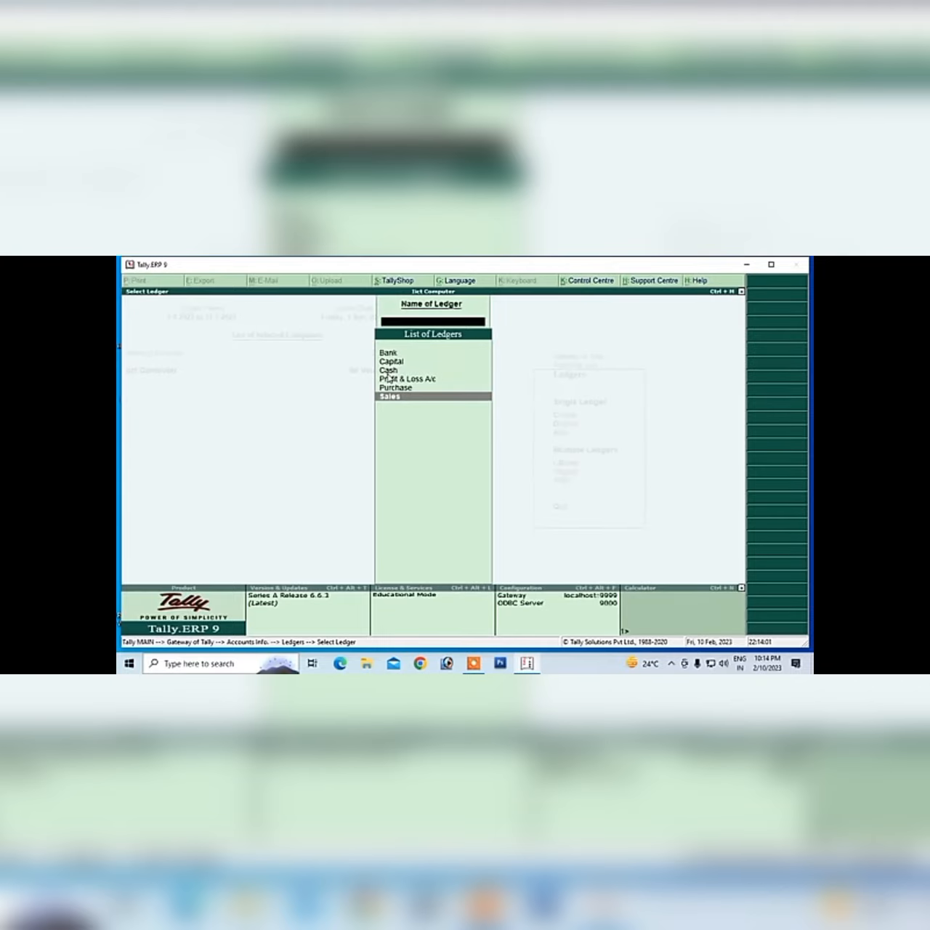
pyautogui.press('Escape')
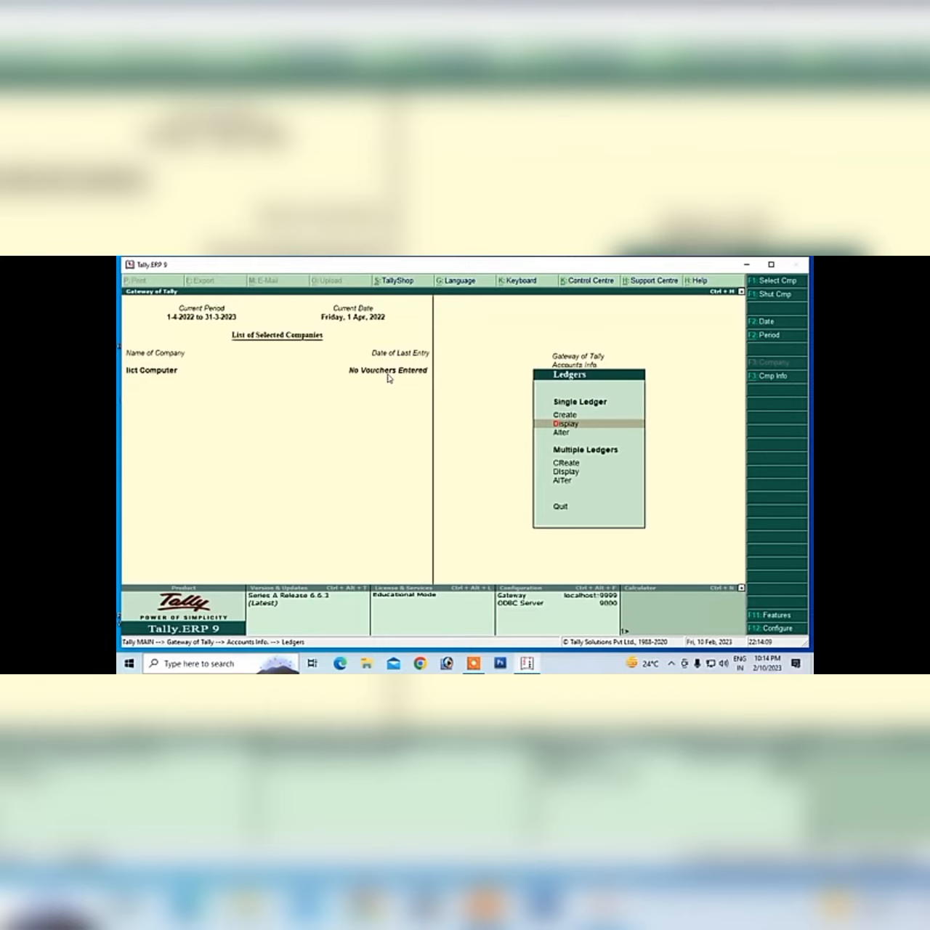
# Start another single ledger and name it Sbu Bank
pyautogui.press('Up')
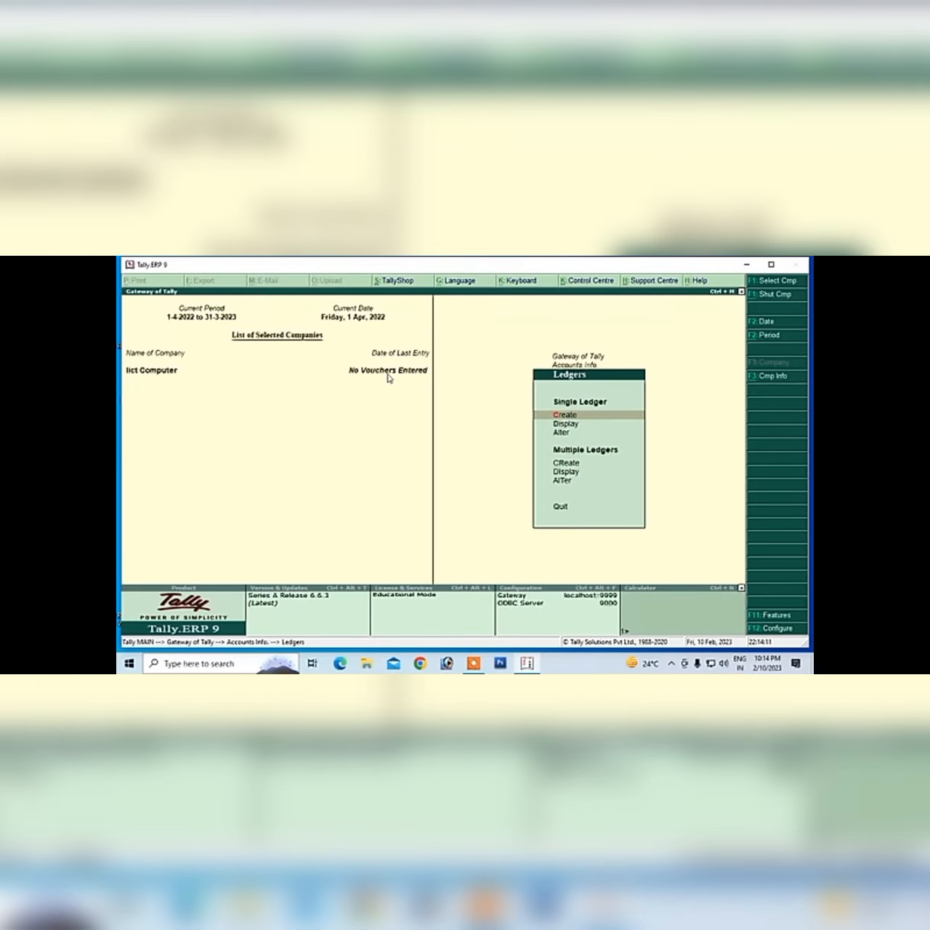
pyautogui.press('Return')
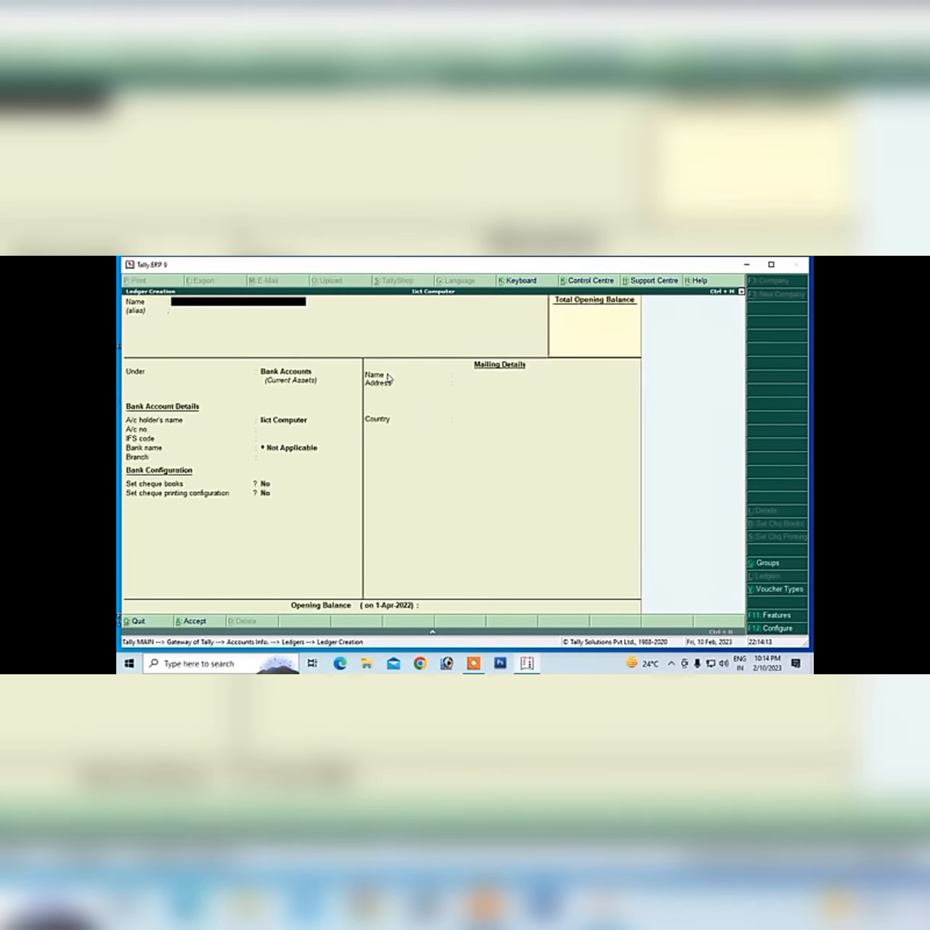
pyautogui.write('Sbu Bank')
pyautogui.press('Return')
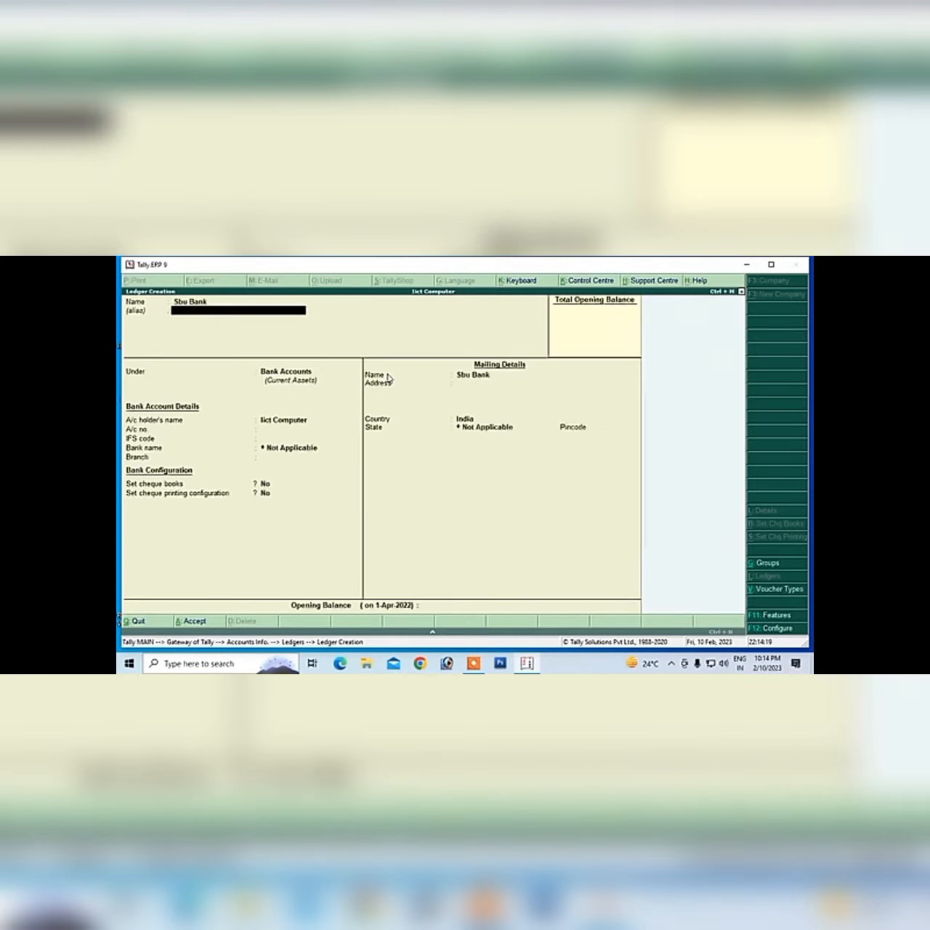
# Save the Sbu Bank ledger under Bank Accounts with its bank and mailing details at their defaults, and leave ledger creation
pyautogui.press('Return')
pyautogui.press('Return')
pyautogui.press('Return')
pyautogui.press('Return')
pyautogui.press('Return')
pyautogui.press('Return')
pyautogui.press('Return')
pyautogui.press('Return')
pyautogui.press('Return')
pyautogui.press('Return')
pyautogui.press('Return')
pyautogui.press('Return')
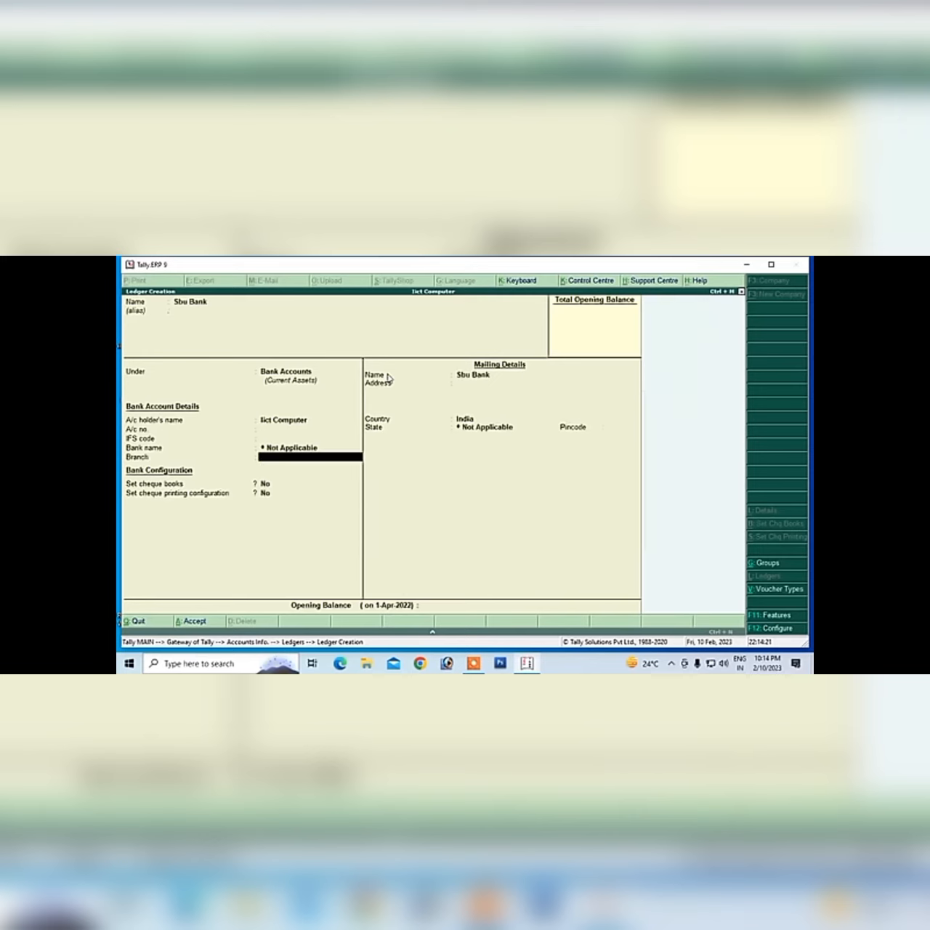
pyautogui.press('Return')
pyautogui.press('Return')
pyautogui.press('Return')
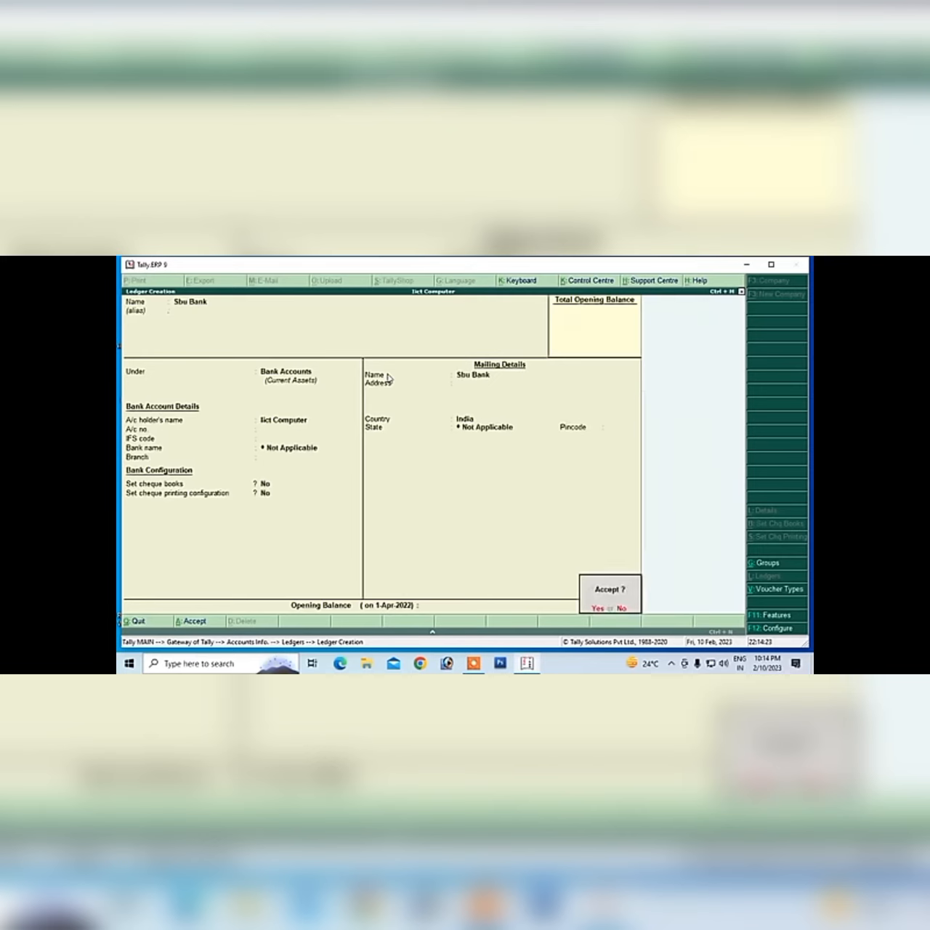
pyautogui.press('Return')
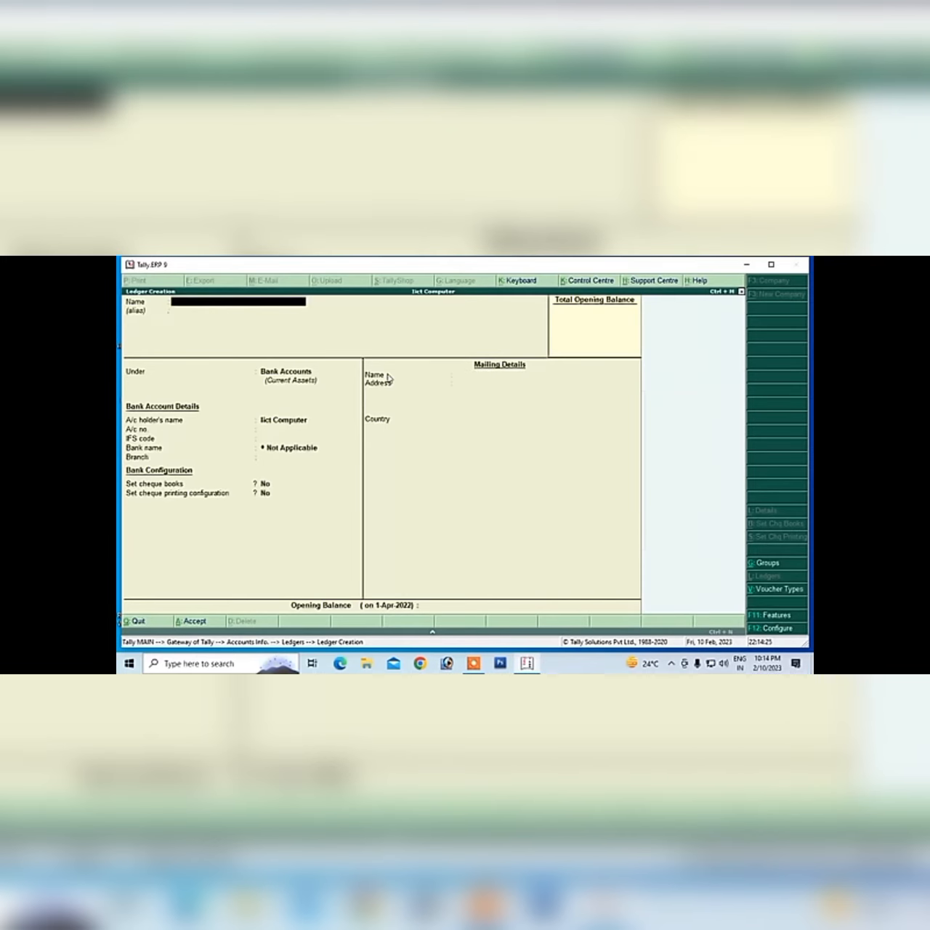
pyautogui.press('Escape')
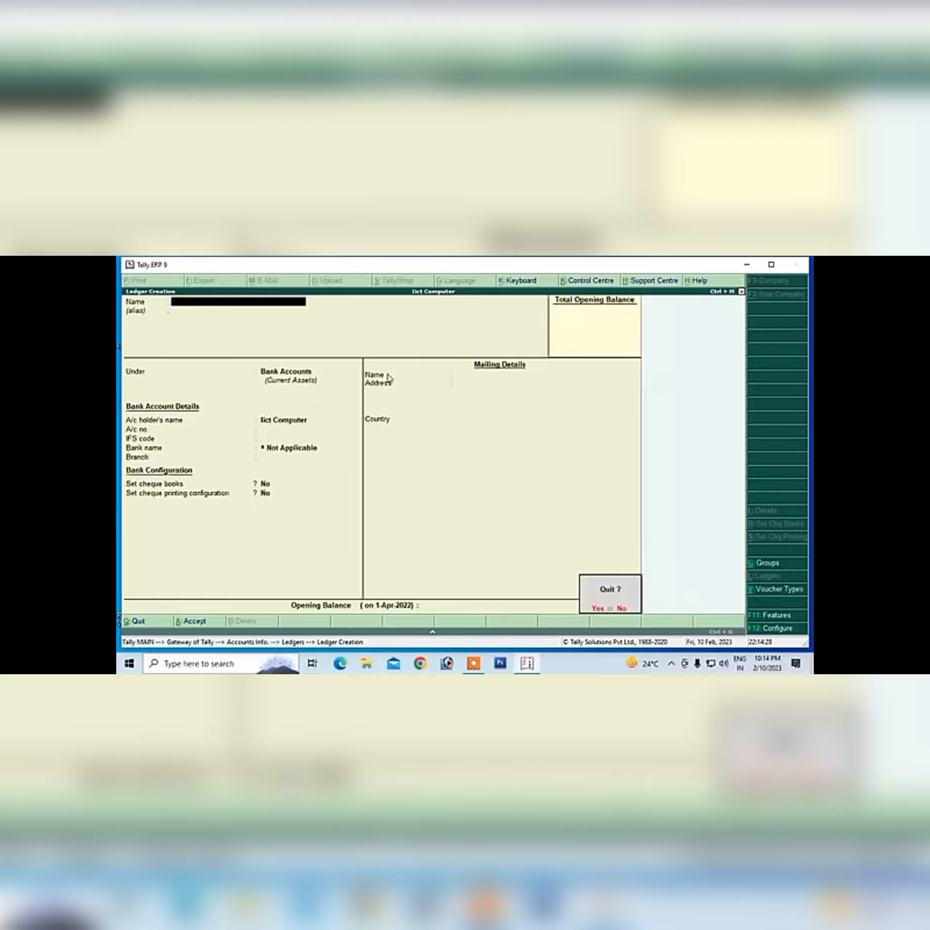
pyautogui.press('Return')
# Open the single-ledger display and check the list of ledgers for Sbu Bank
pyautogui.press('Down')
pyautogui.press('Return')
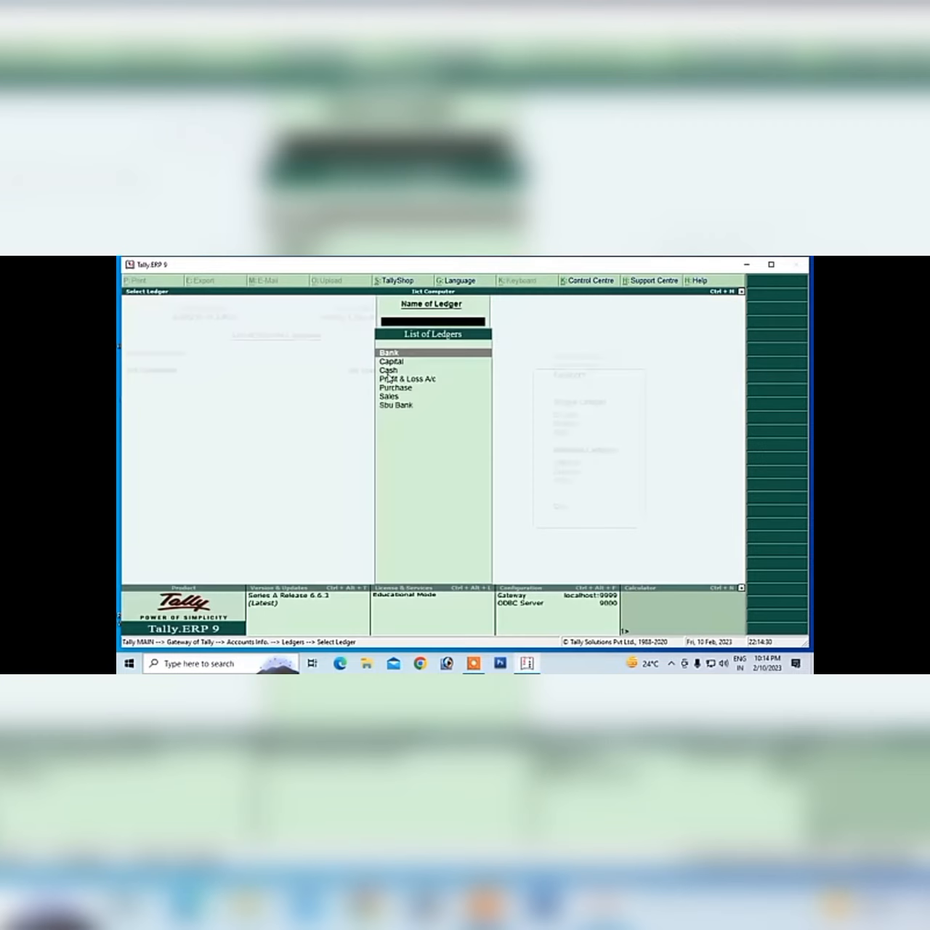
pyautogui.click(394, 405)
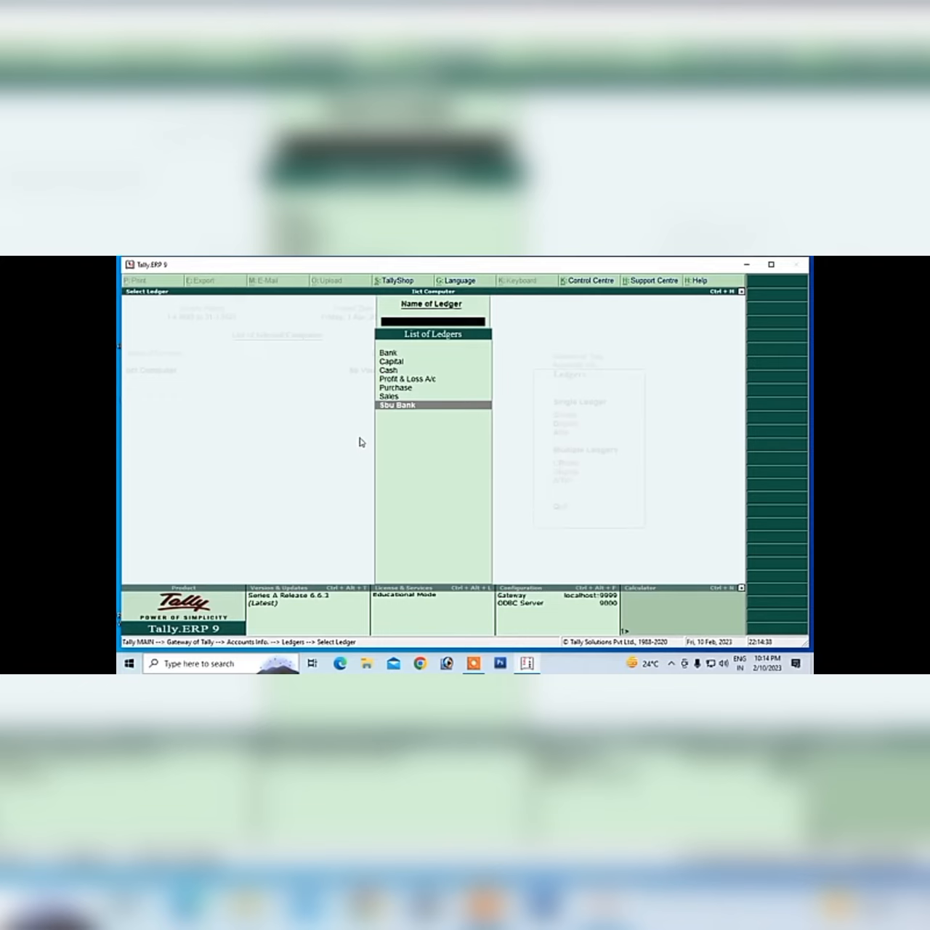
pyautogui.press('Escape')
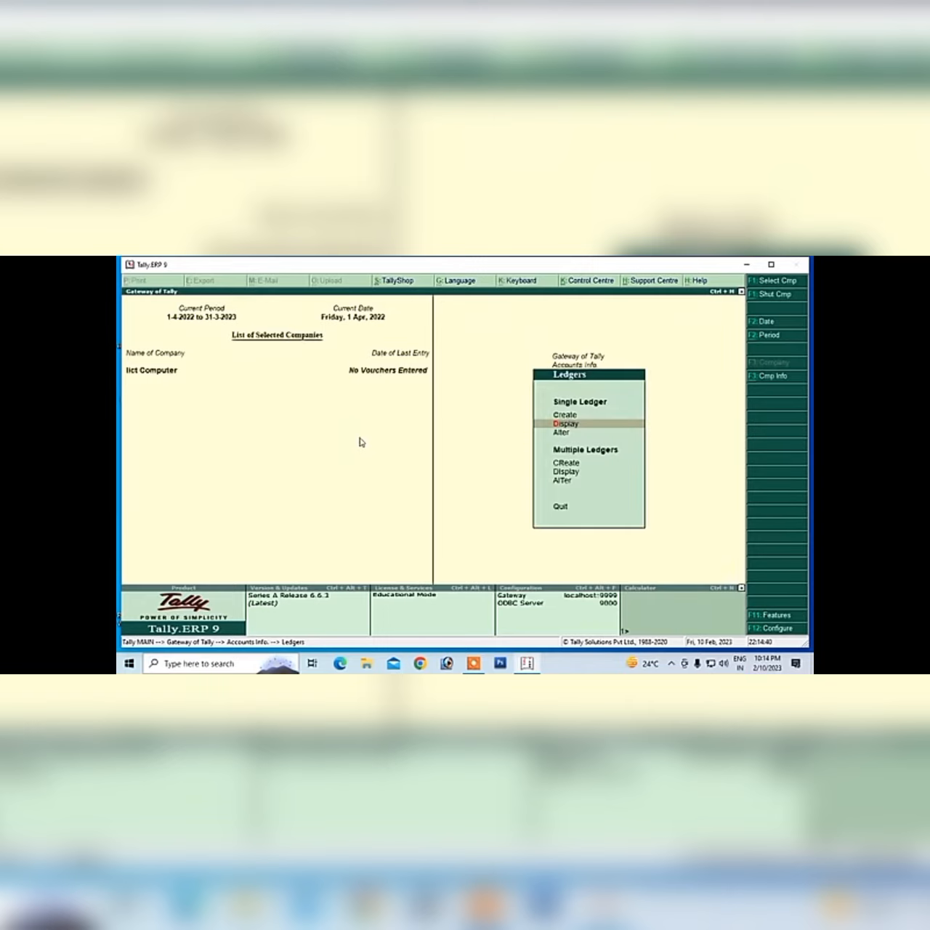
# Open the Sbu Bank ledger for single-ledger alteration and rename it Sbi Bank
pyautogui.press('Down')
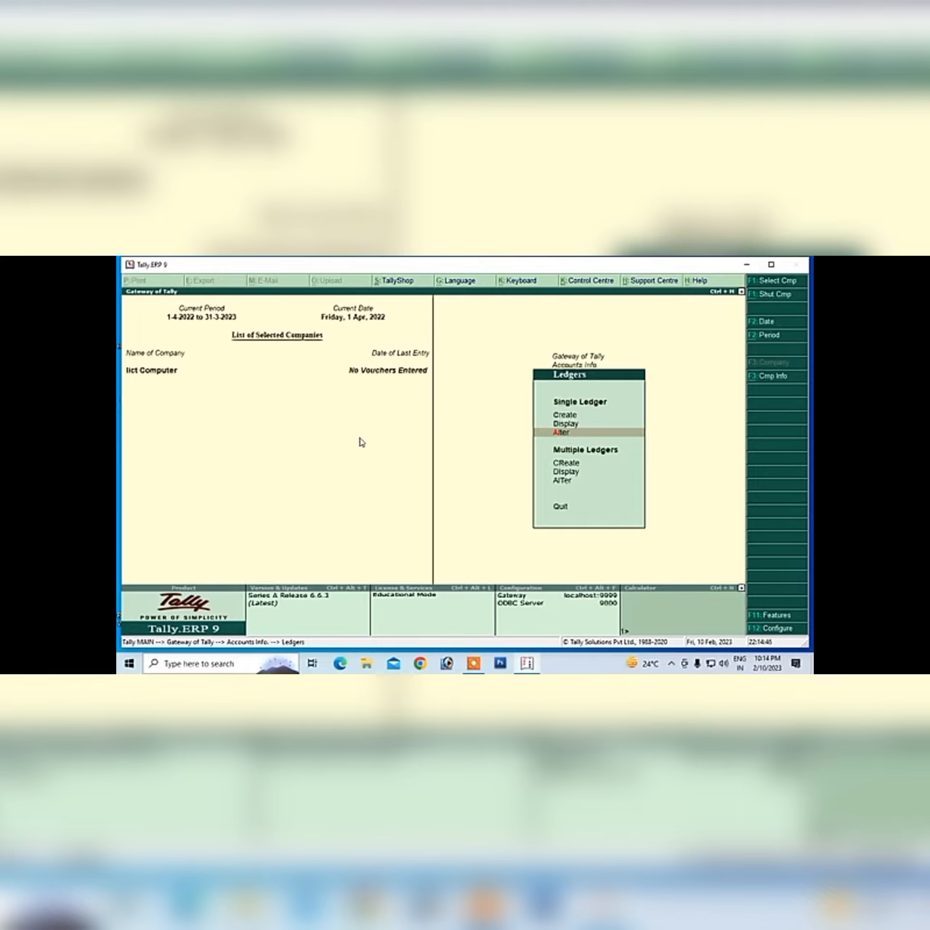
pyautogui.press('Return')
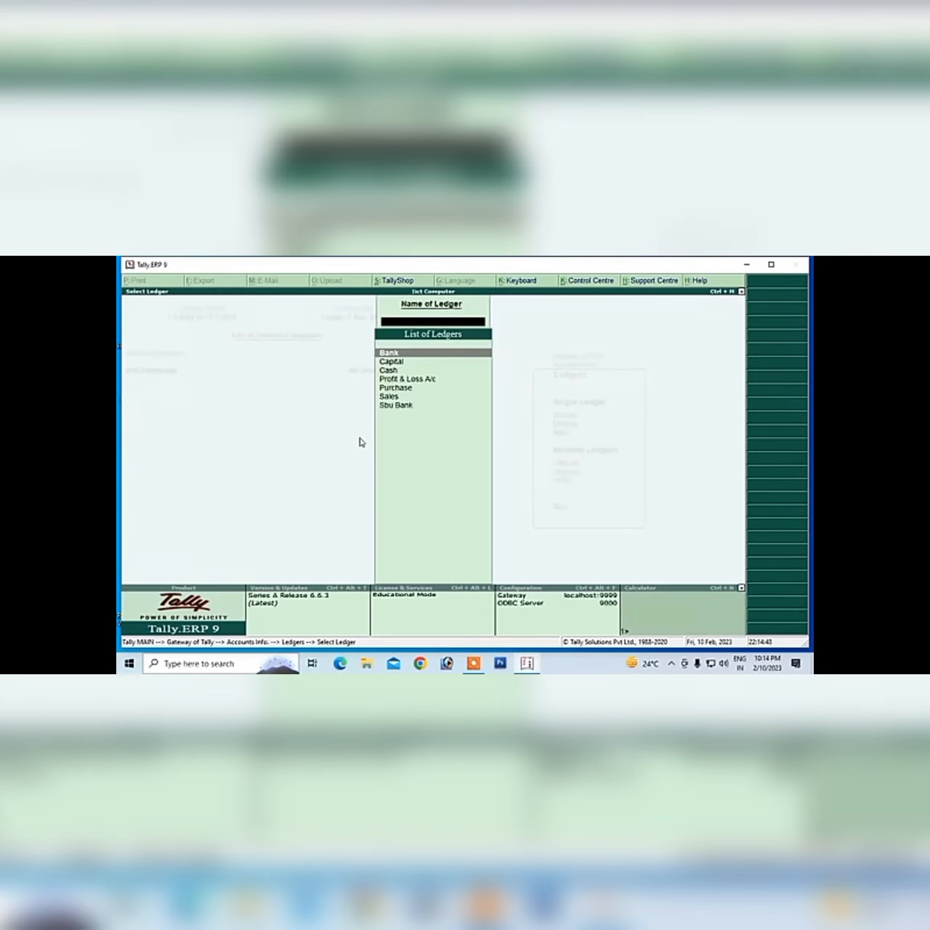
pyautogui.press('Down')
pyautogui.press('Down')
pyautogui.press('Down')
pyautogui.press('Down')
pyautogui.press('Down')
pyautogui.press('Down')
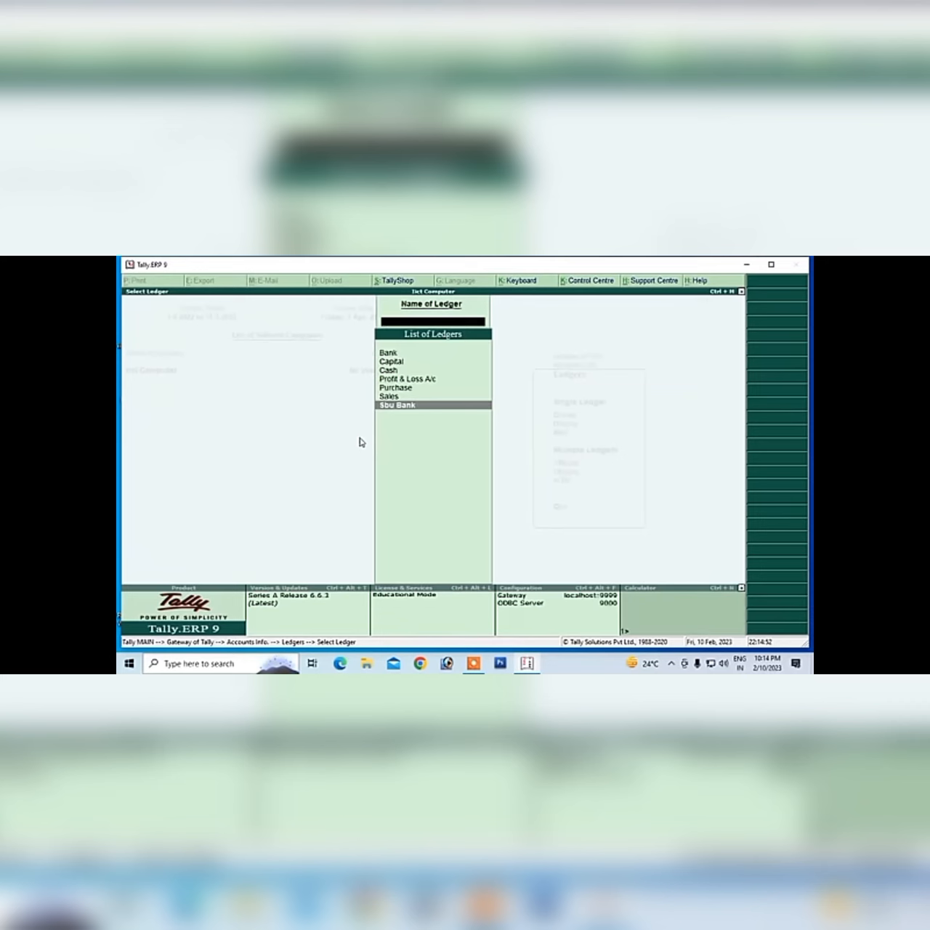
pyautogui.press('Return')
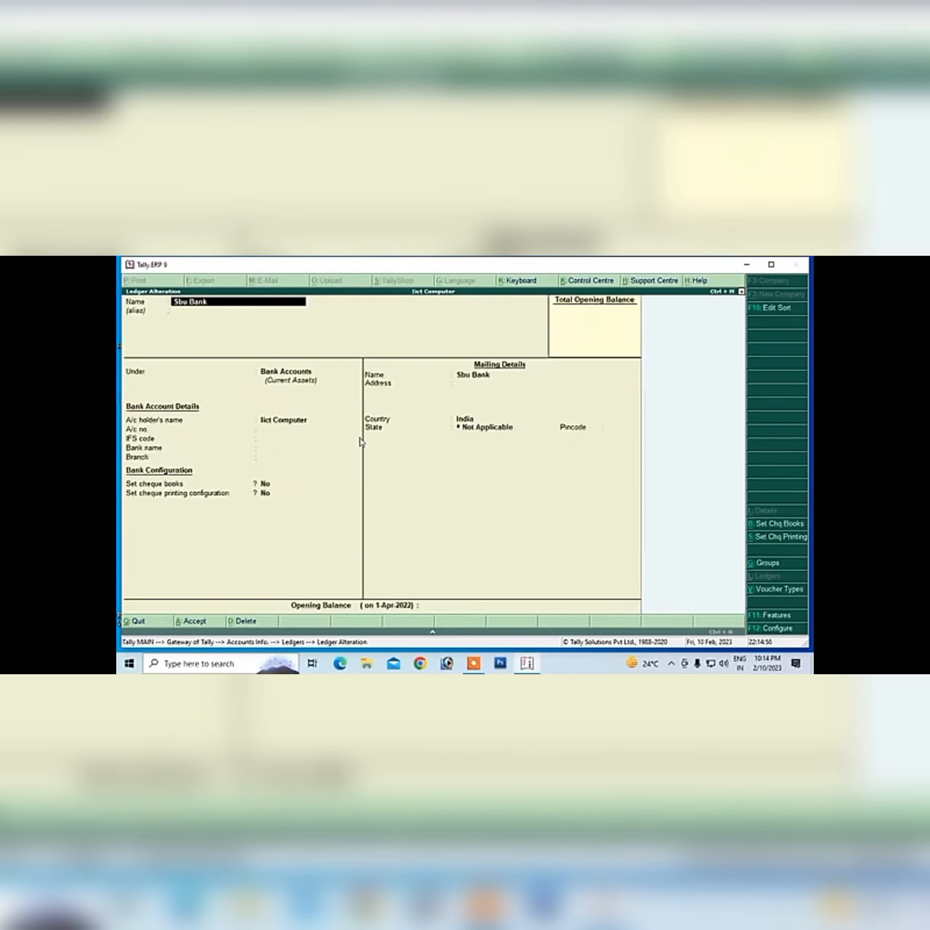
pyautogui.write('Sbi Bank')
# Save the altered Sbi Bank ledger, keeping its group, bank details and mailing details as they are
pyautogui.press('Return')
pyautogui.press('Return')
pyautogui.press('Return')
pyautogui.press('Return')
pyautogui.press('Return')
pyautogui.press('Return')
pyautogui.press('Return')
pyautogui.press('Return')
pyautogui.press('Return')
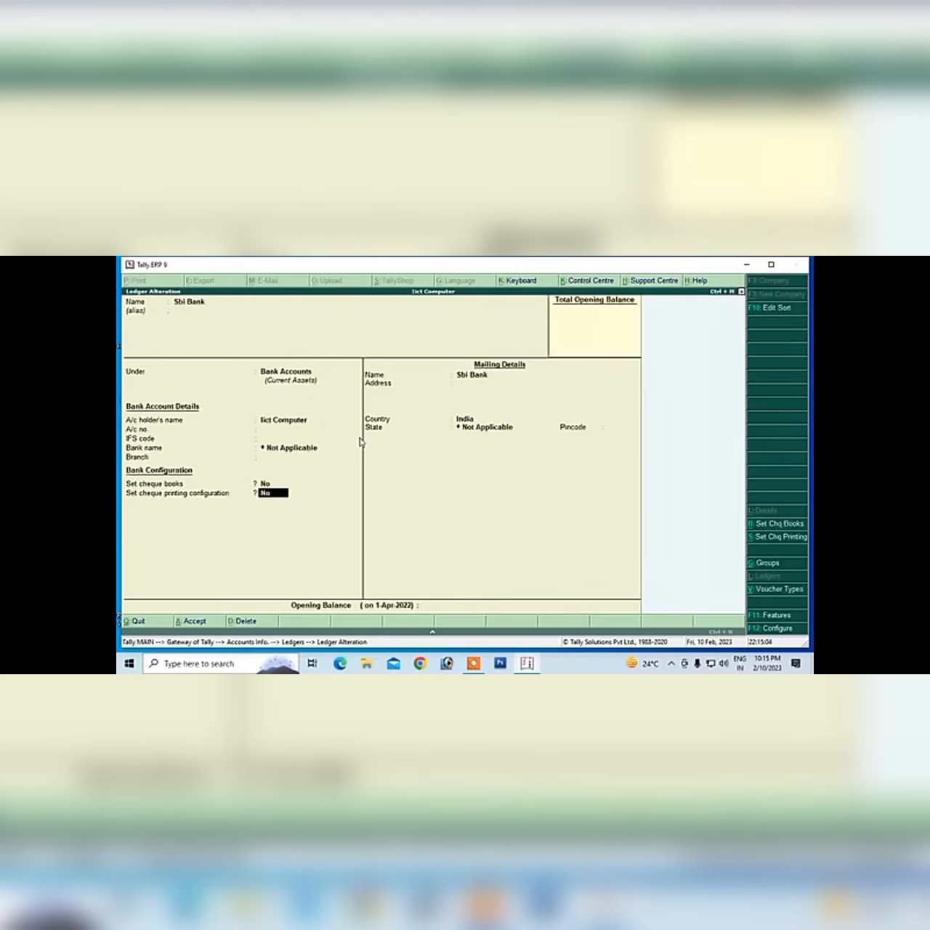
pyautogui.press('Return')
pyautogui.press('Return')
pyautogui.press('Return')
pyautogui.press('Return')
pyautogui.press('Return')
pyautogui.press('Return')
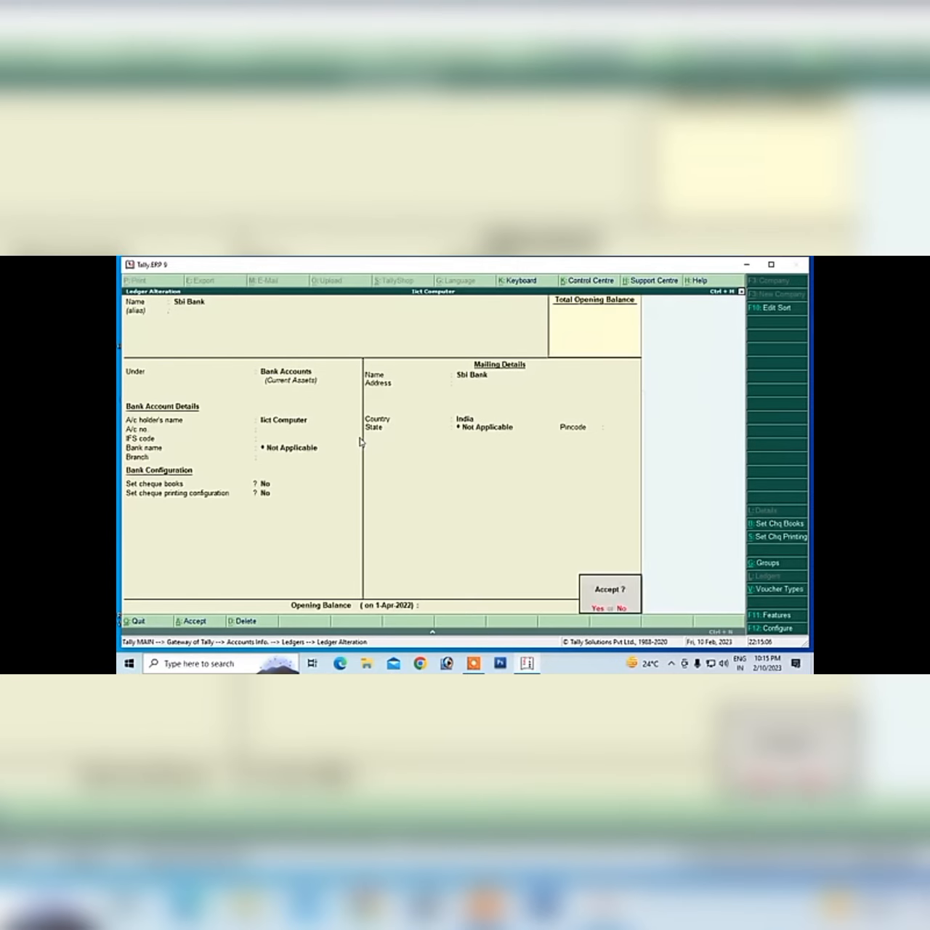
pyautogui.press('Return')
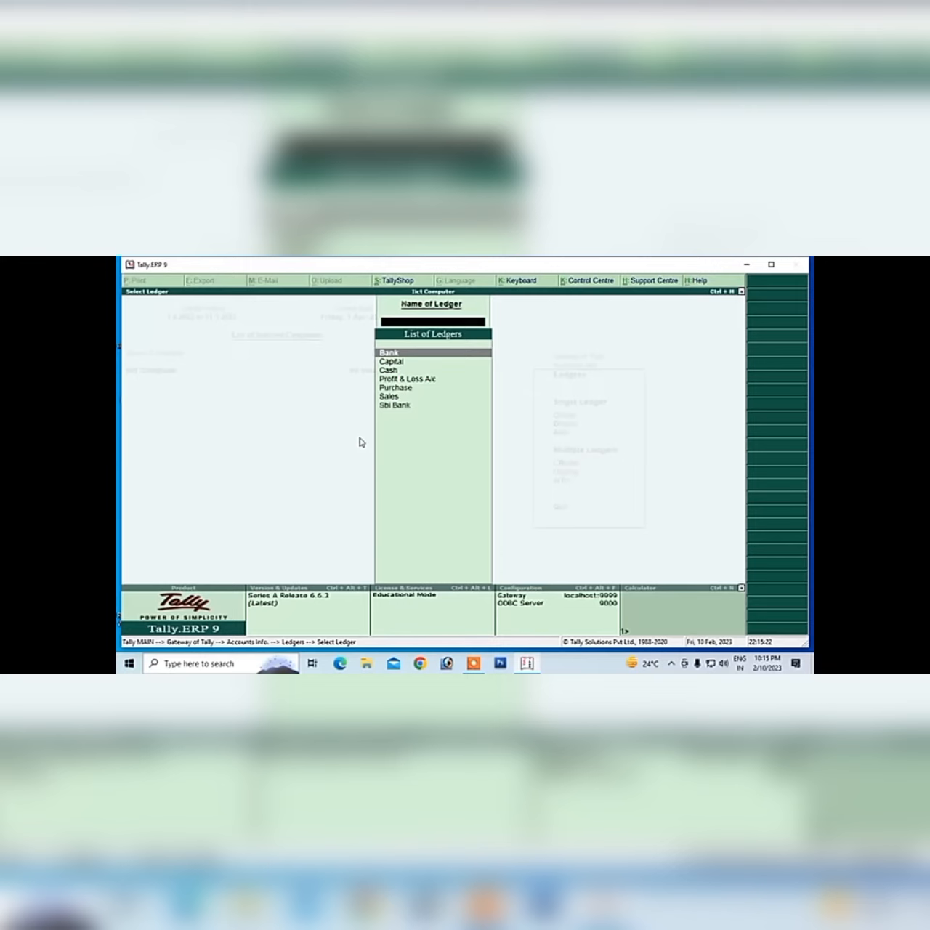
# Open the Capital ledger for single-ledger alteration, delete it, and return to the ledger options
pyautogui.press('Down')
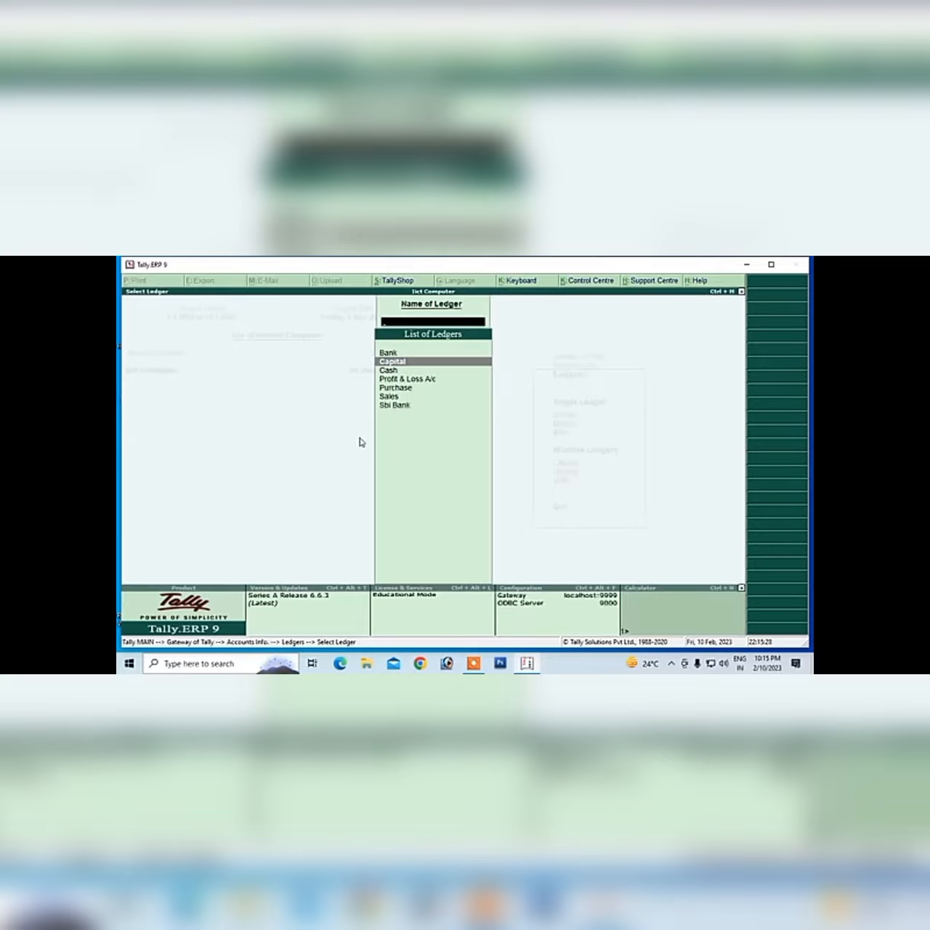
pyautogui.press('Escape')
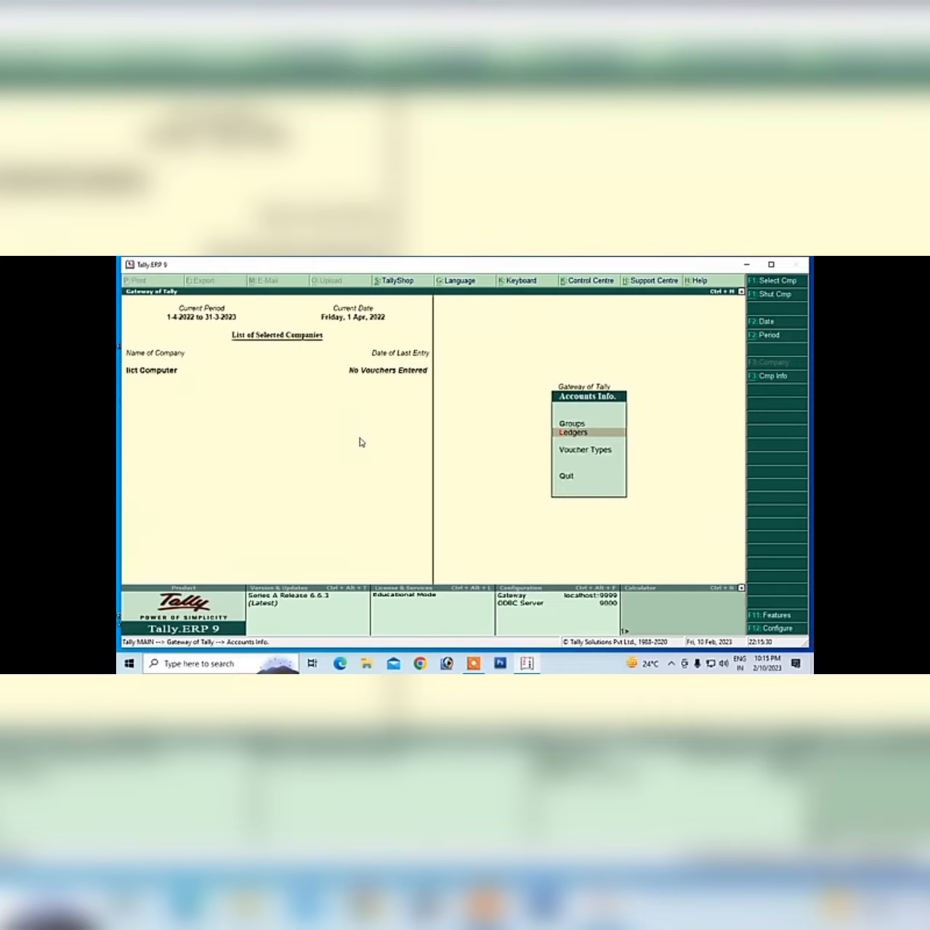
pyautogui.press('Return')
pyautogui.press('Down')
pyautogui.press('Down')
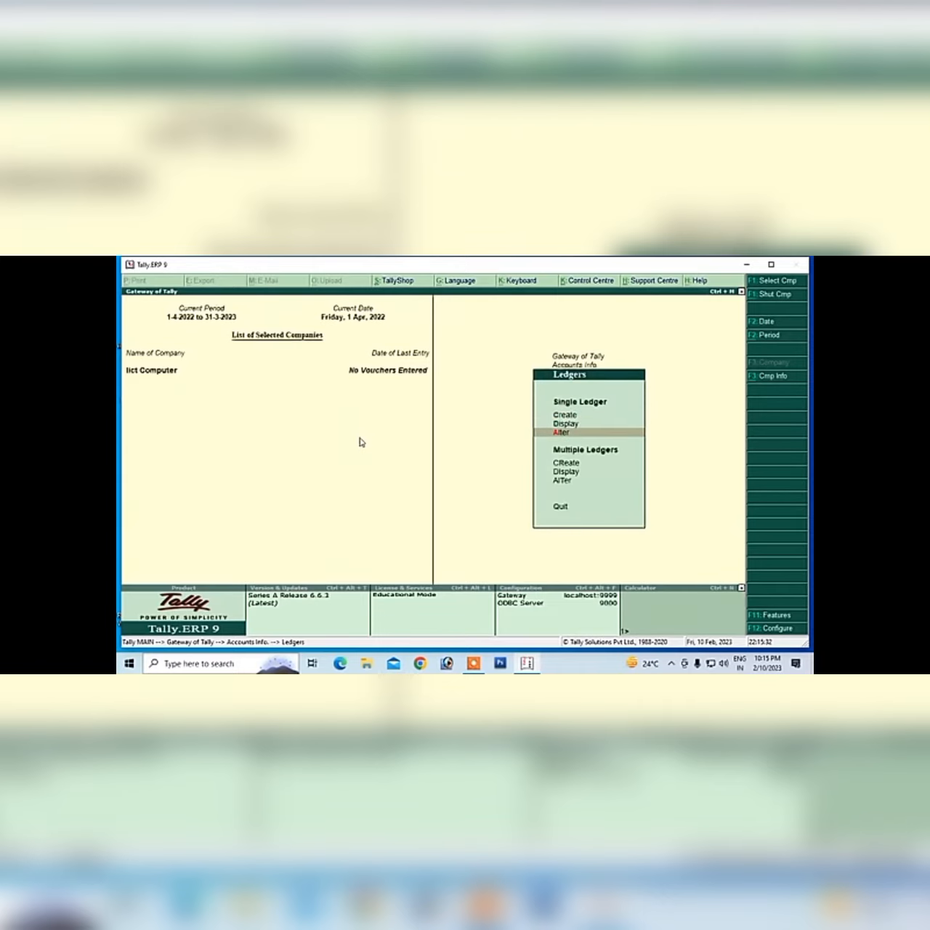
pyautogui.press('Return')
pyautogui.press('Down')
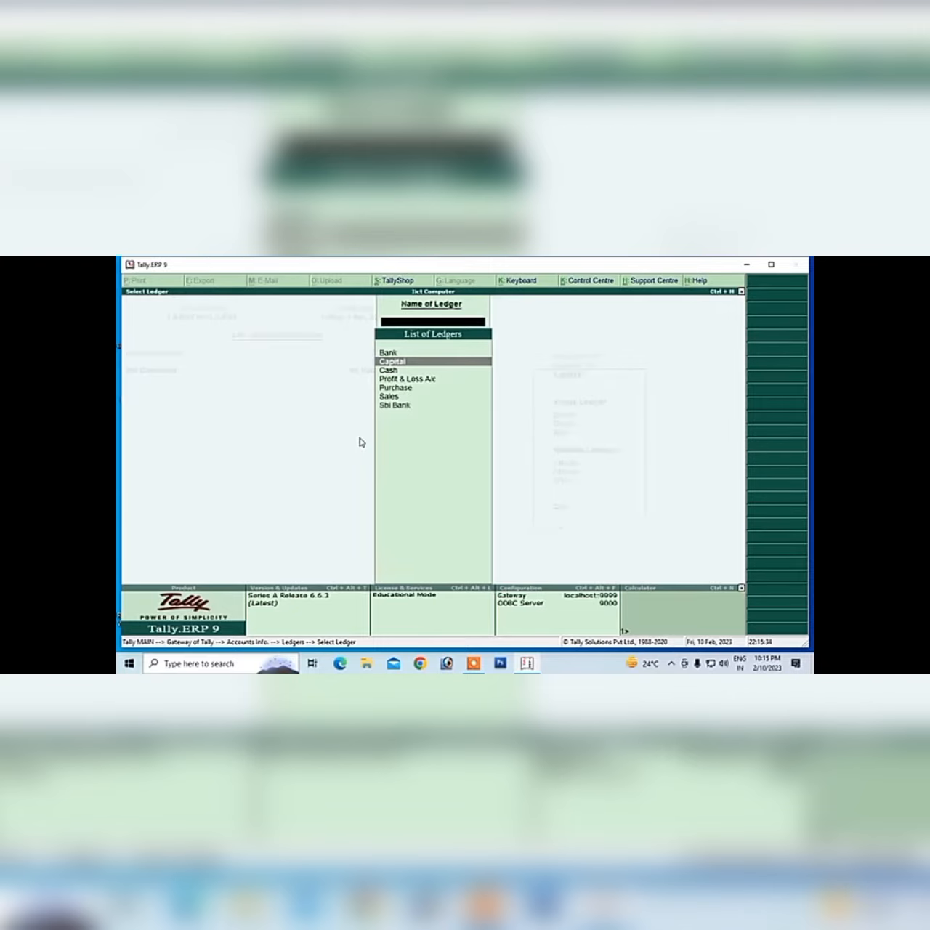
pyautogui.press('Return')
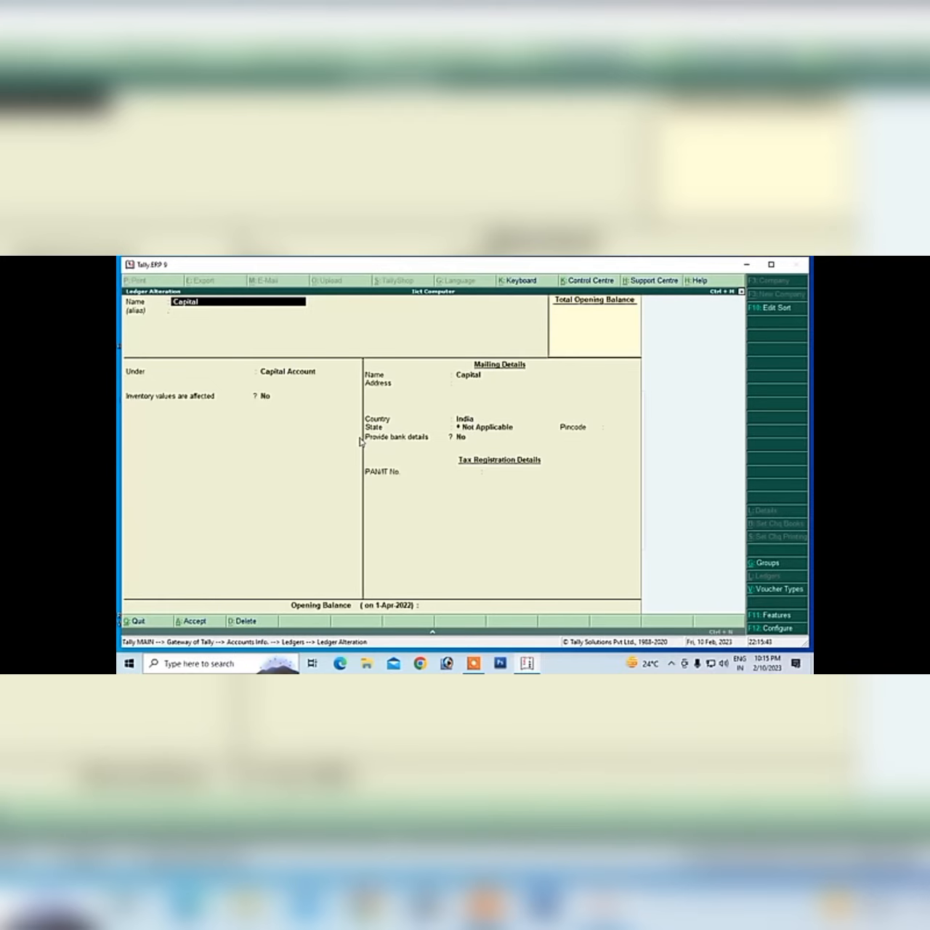
pyautogui.hotkey('alt', 'd')
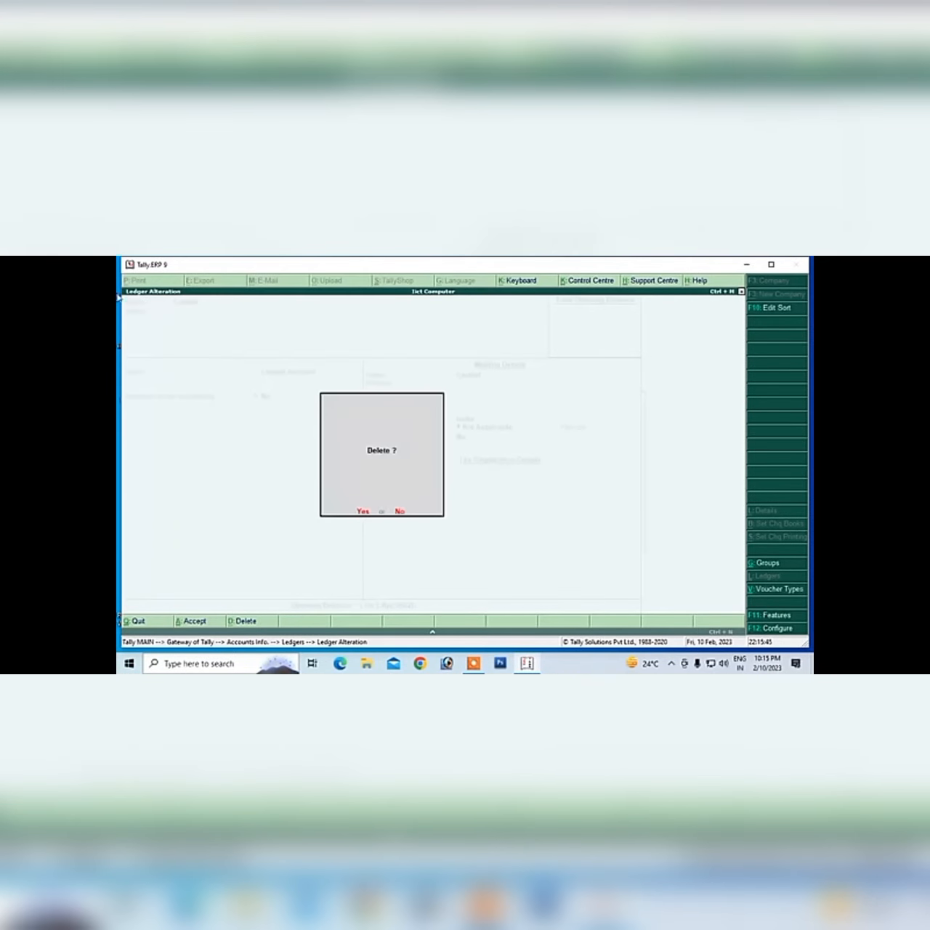
pyautogui.click(360, 511)
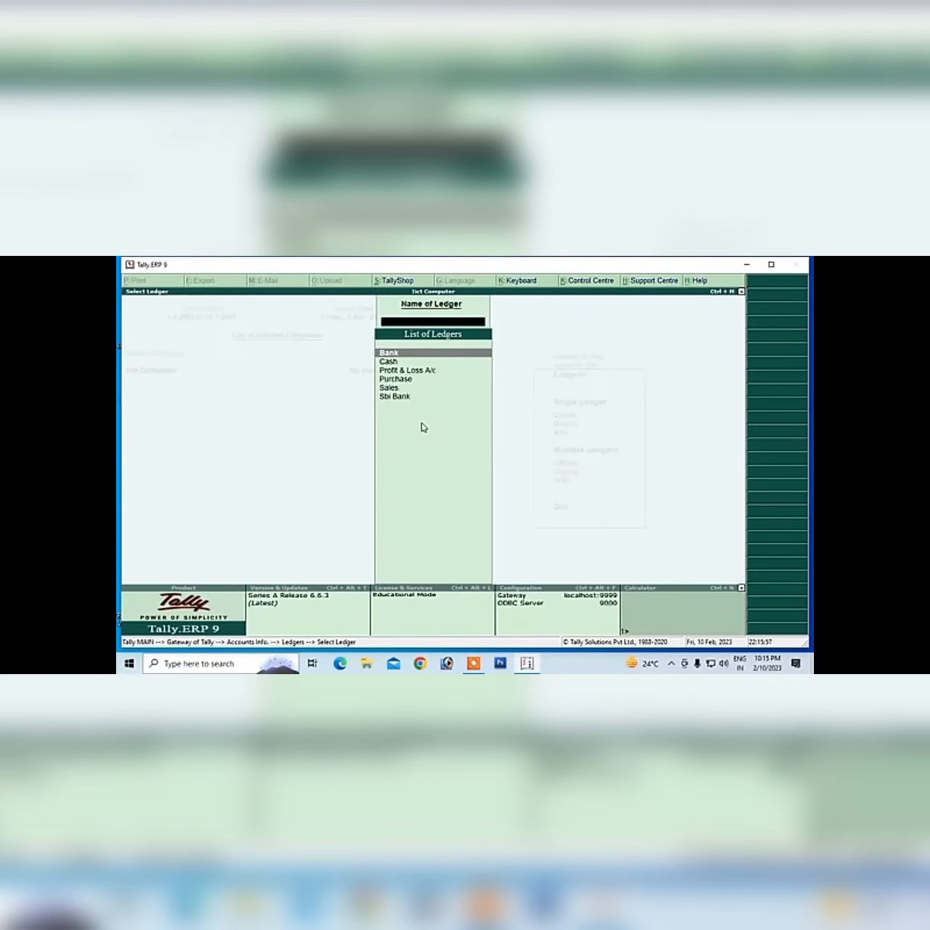
pyautogui.press('Escape')
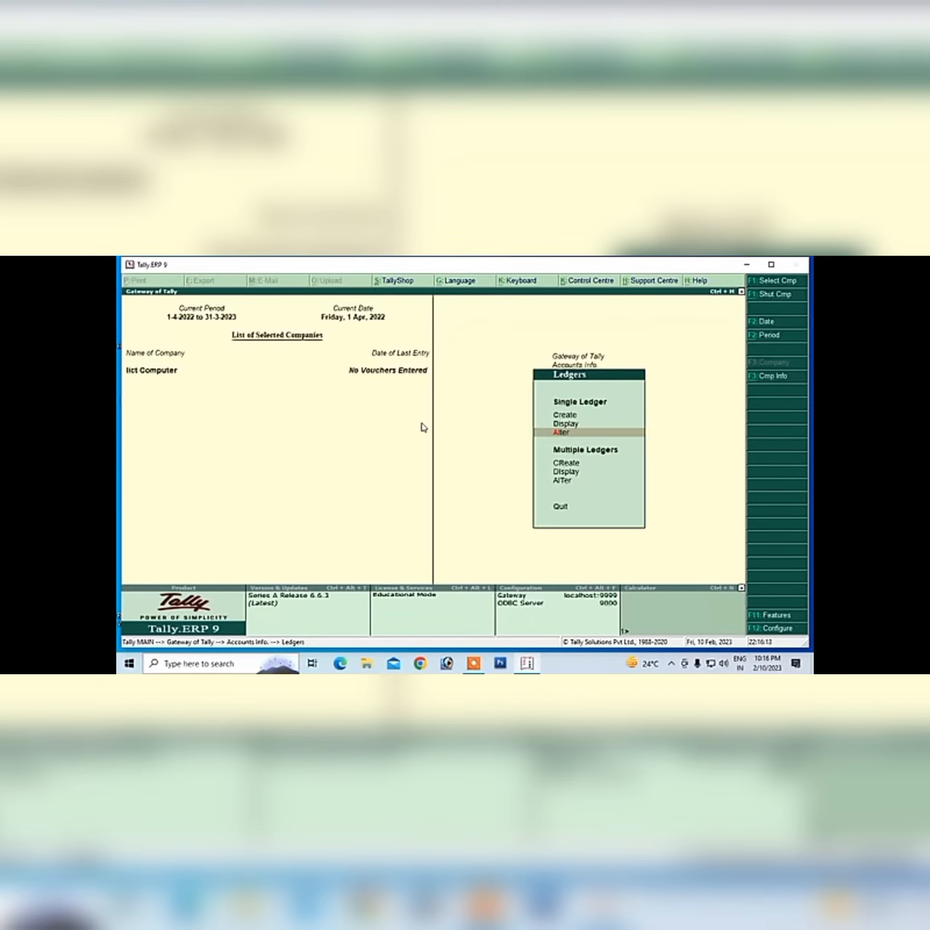
# Start multiple-ledger creation for All Items and try Sales as the first ledger name
pyautogui.press('Down')
pyautogui.press('Down')
pyautogui.press('Up')
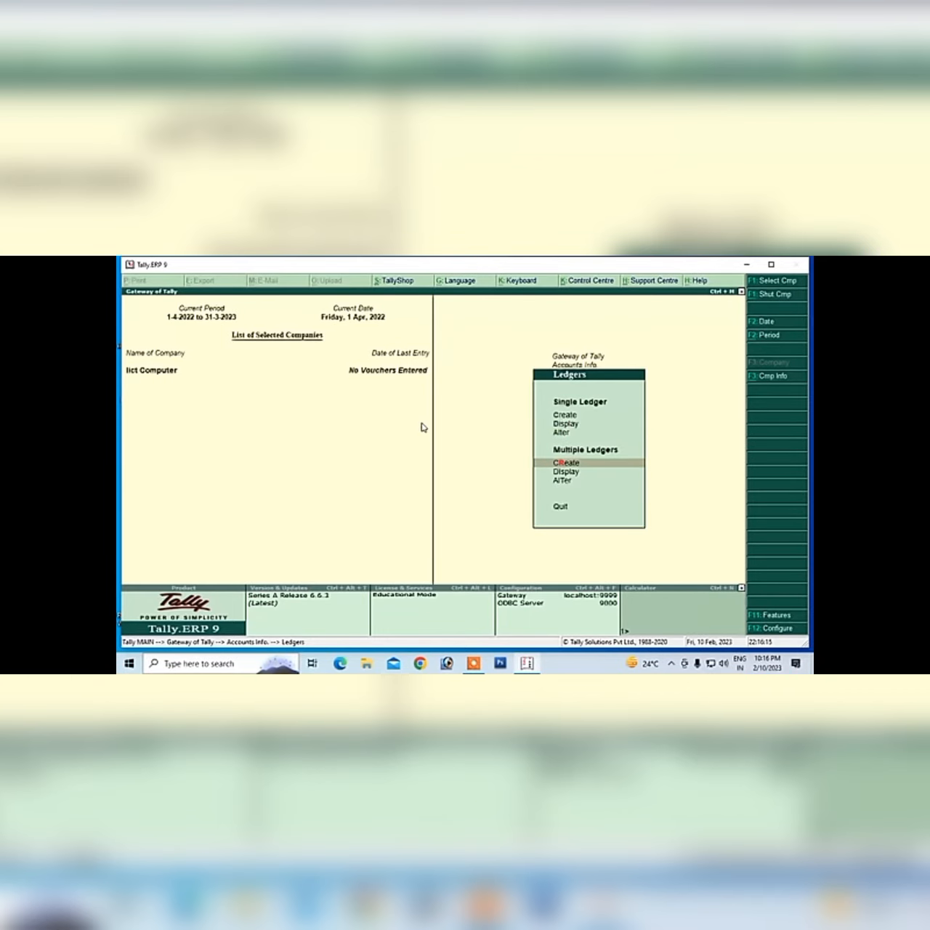
pyautogui.press('Return')
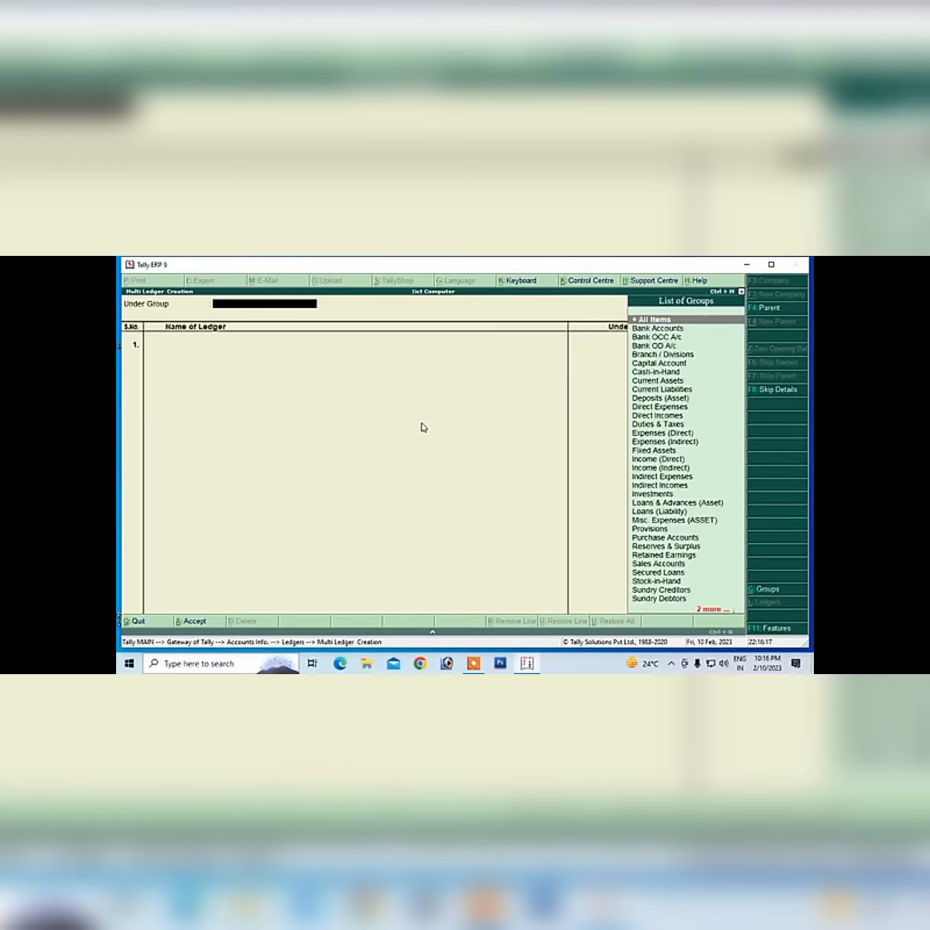
pyautogui.press('Return')
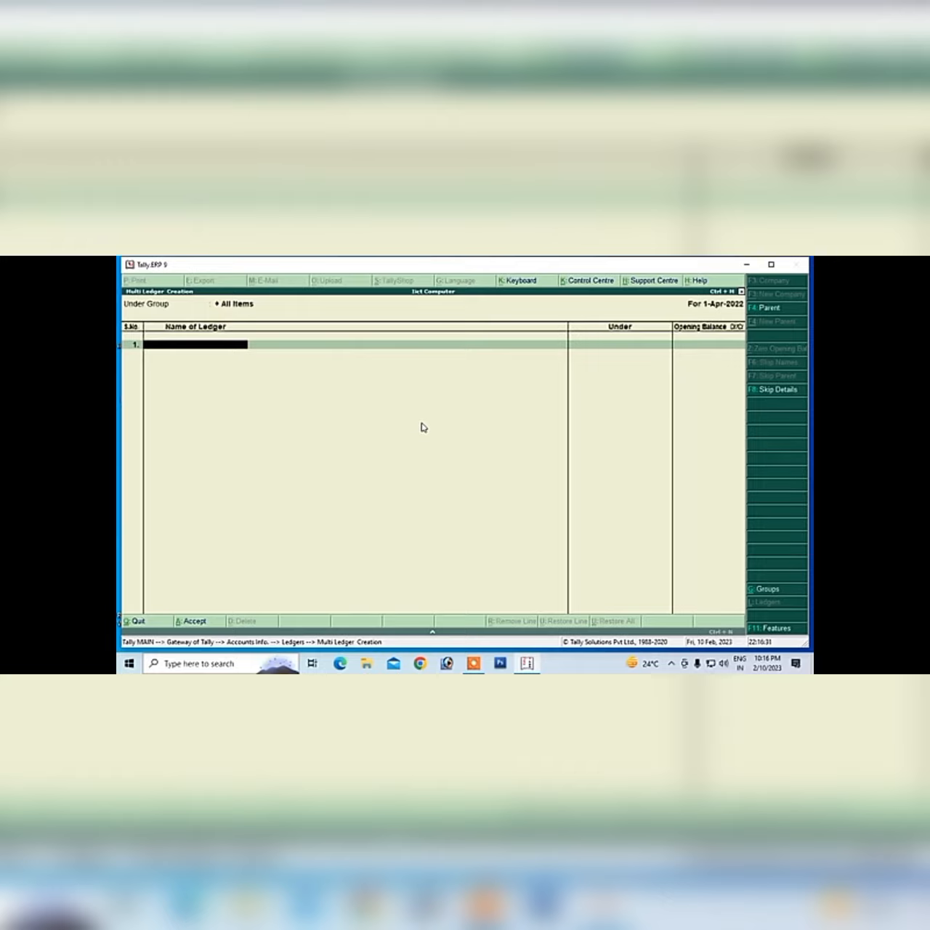
pyautogui.write('Sales')
pyautogui.press('Return')
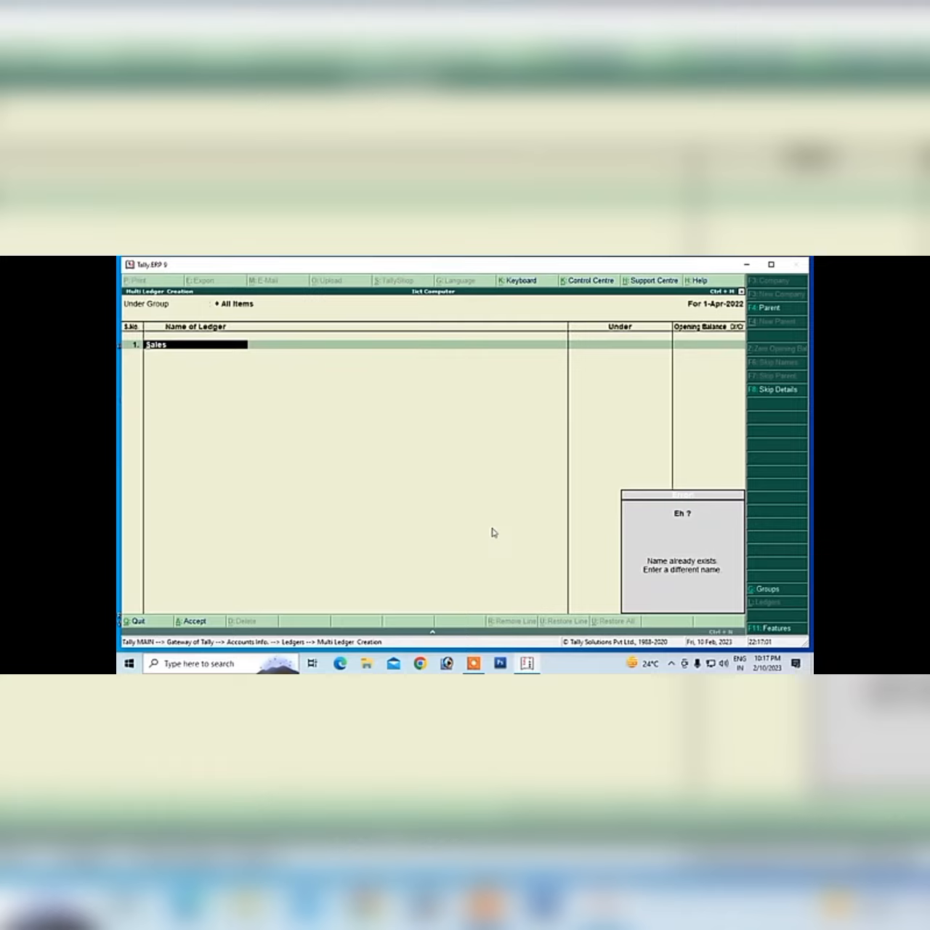
# Replace the first ledger name with Capital and place it under Capital Account without an opening balance
pyautogui.write('Capi')
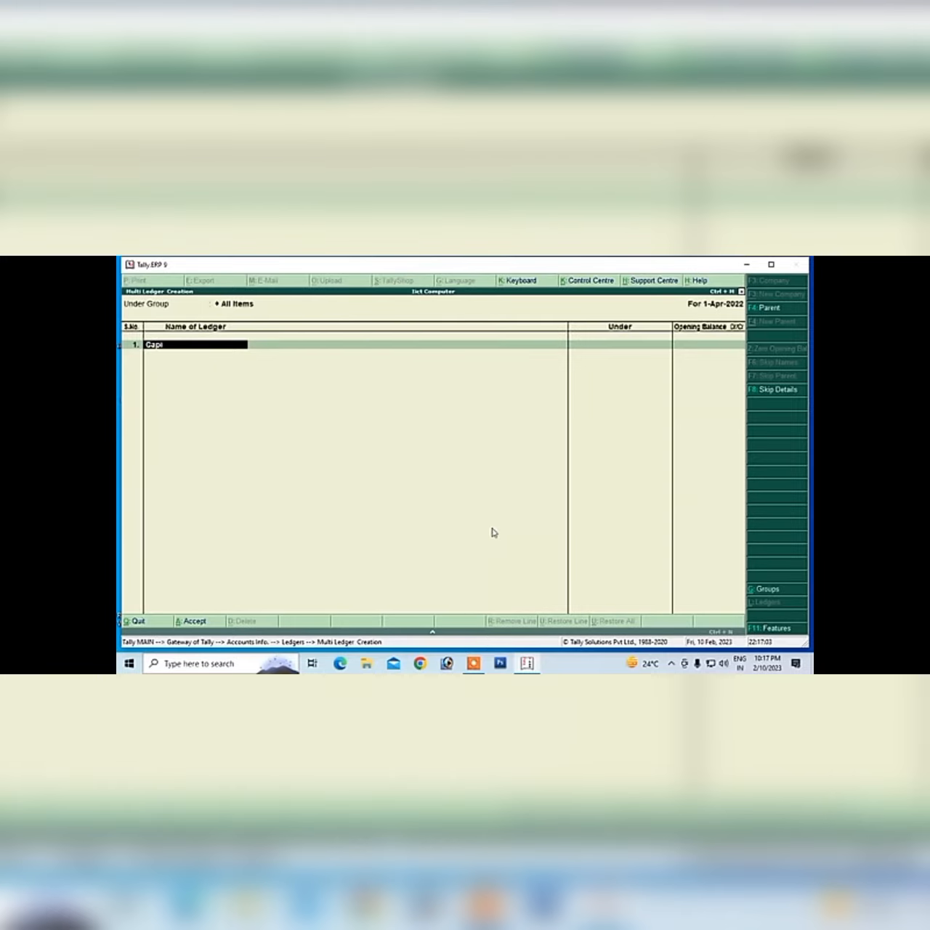
pyautogui.write('tal')
pyautogui.press('Return')
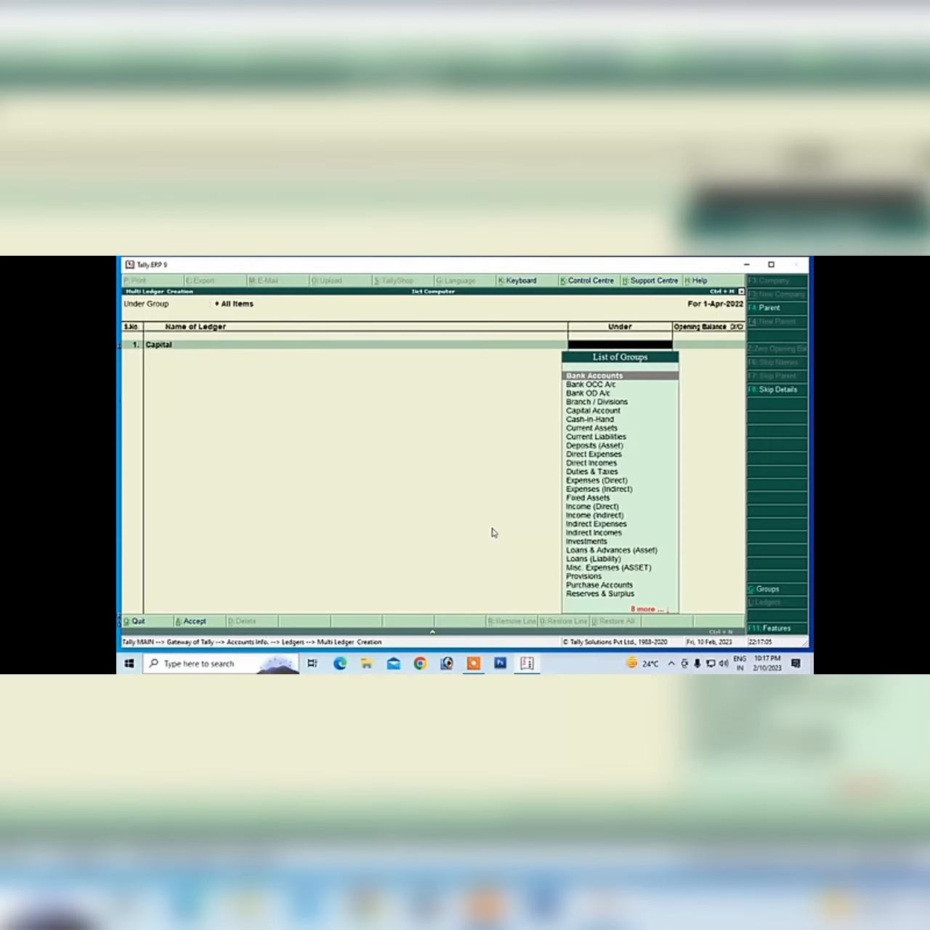
pyautogui.write('C')
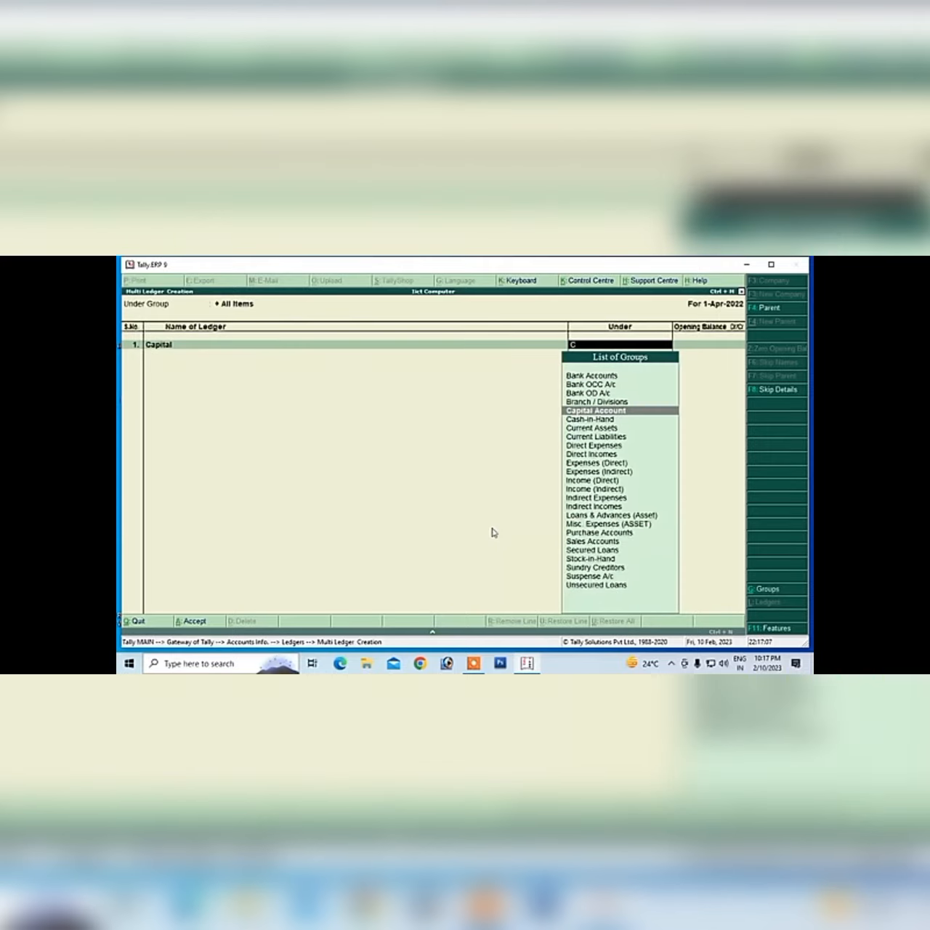
pyautogui.press('Return')
pyautogui.press('Return')
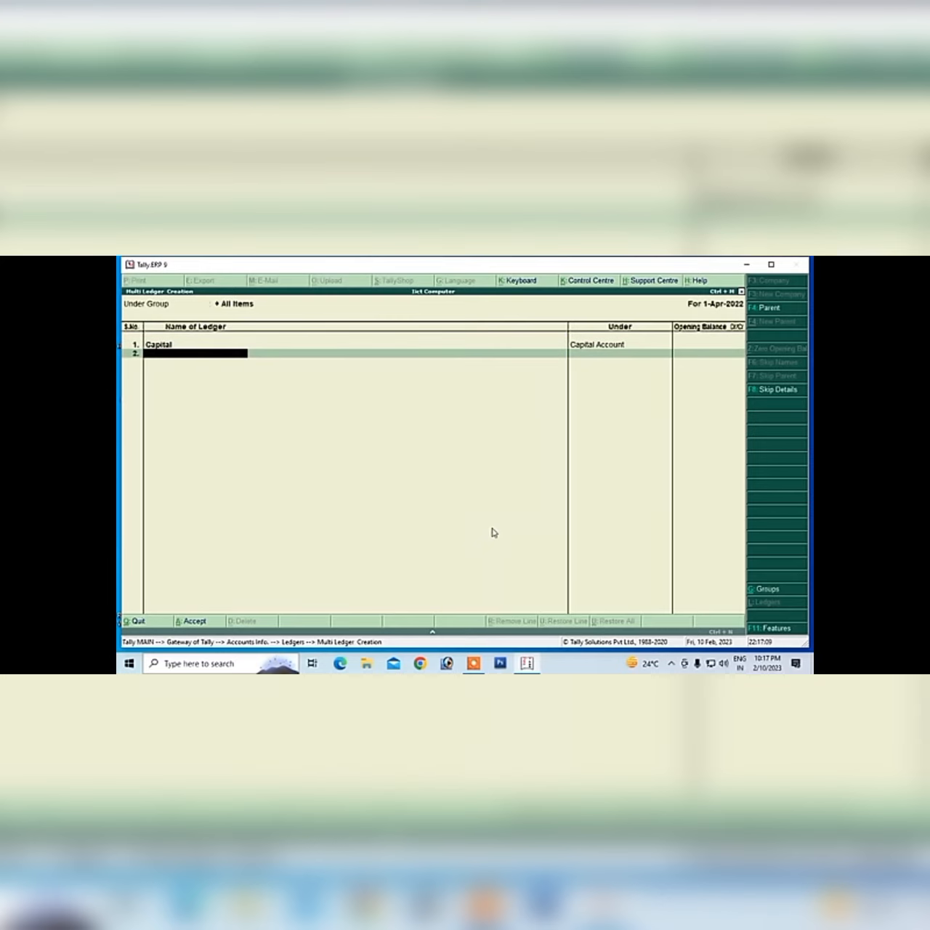
# Add Furniture as the second ledger, under Fixed Assets and without an opening balance
pyautogui.write('Furnutu')
pyautogui.press('BackSpace')
pyautogui.press('BackSpace')
pyautogui.press('BackSpace')
pyautogui.write('iture')
pyautogui.press('Return')
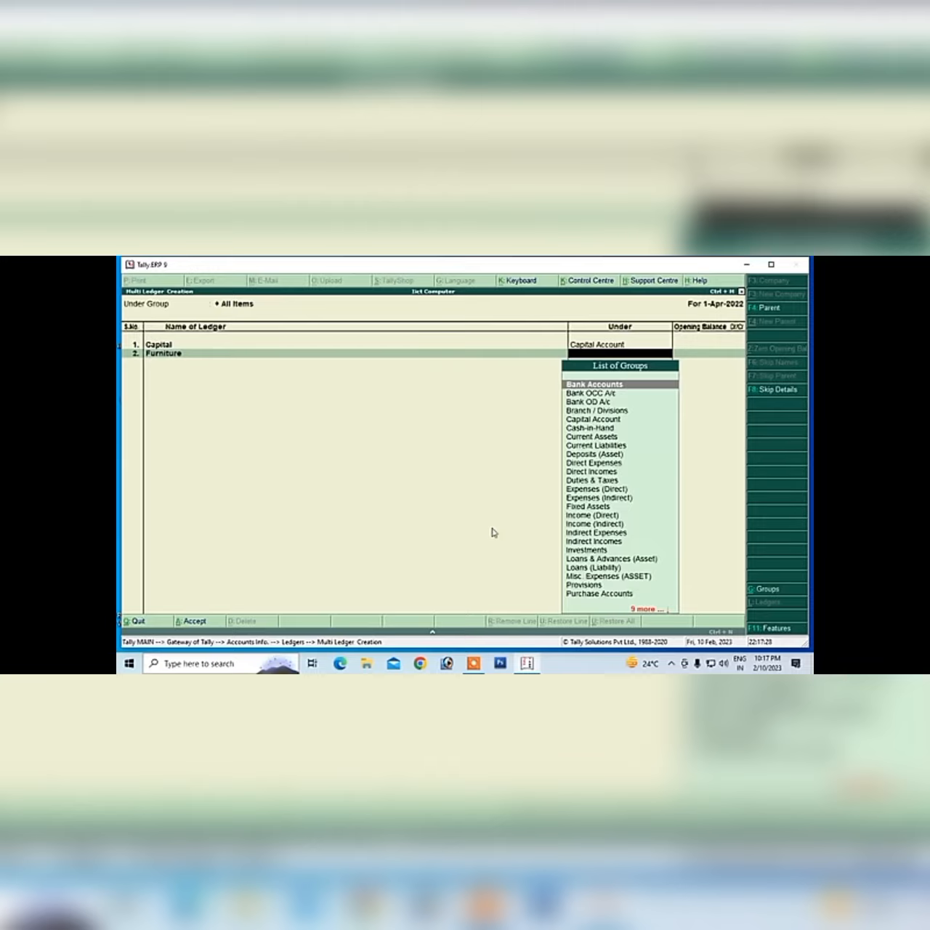
pyautogui.write('F')
pyautogui.press('Return')
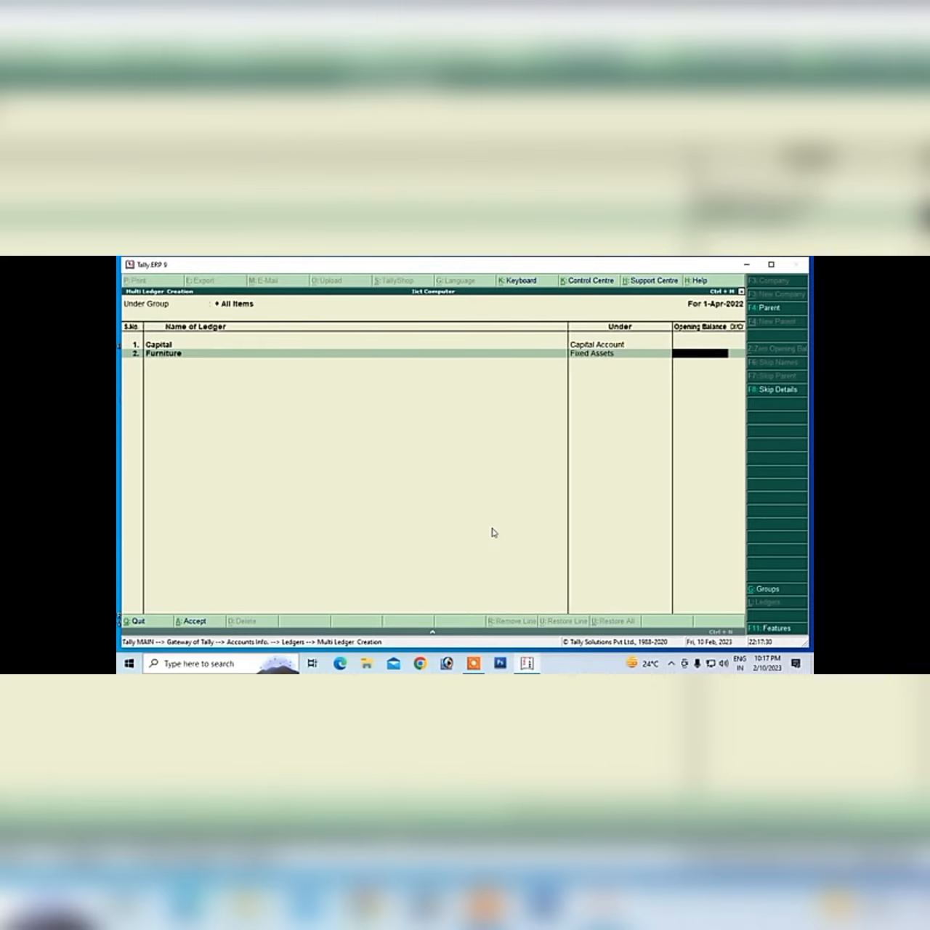
pyautogui.press('Return')
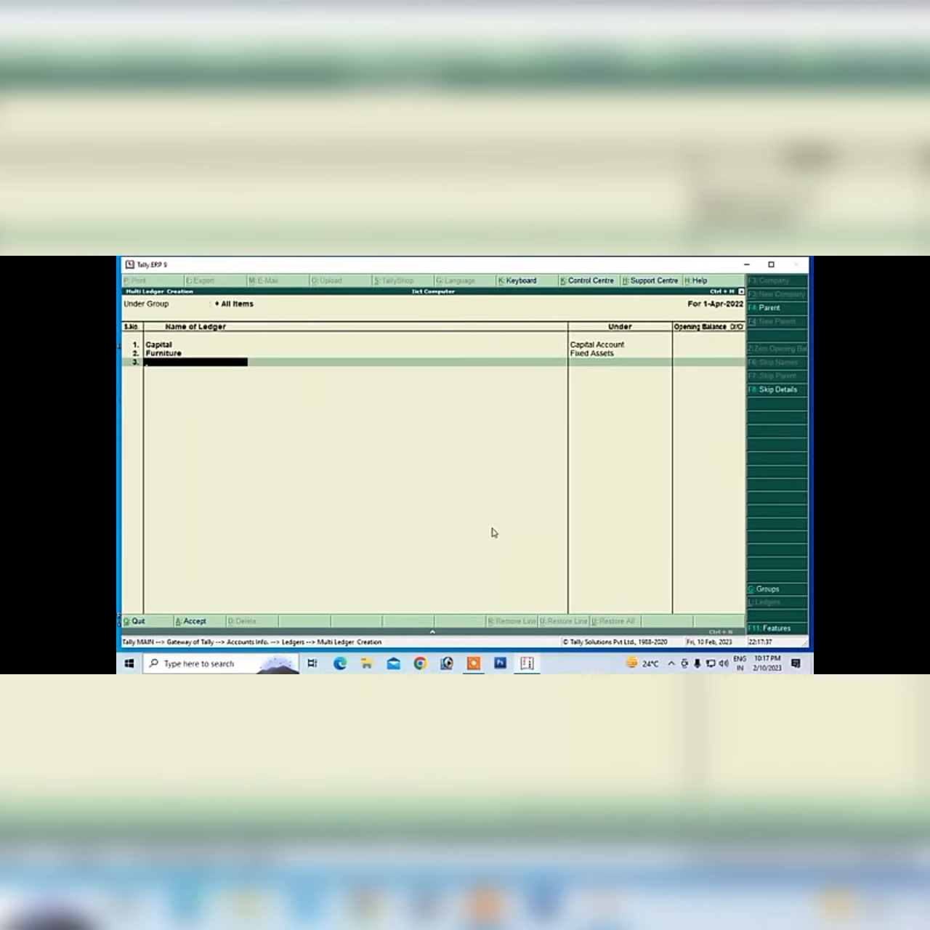
# Add Land and Building as the third ledger and place it under Fixed Assets
pyautogui.write('Land and b')
pyautogui.write('uilding')
pyautogui.press('Return')
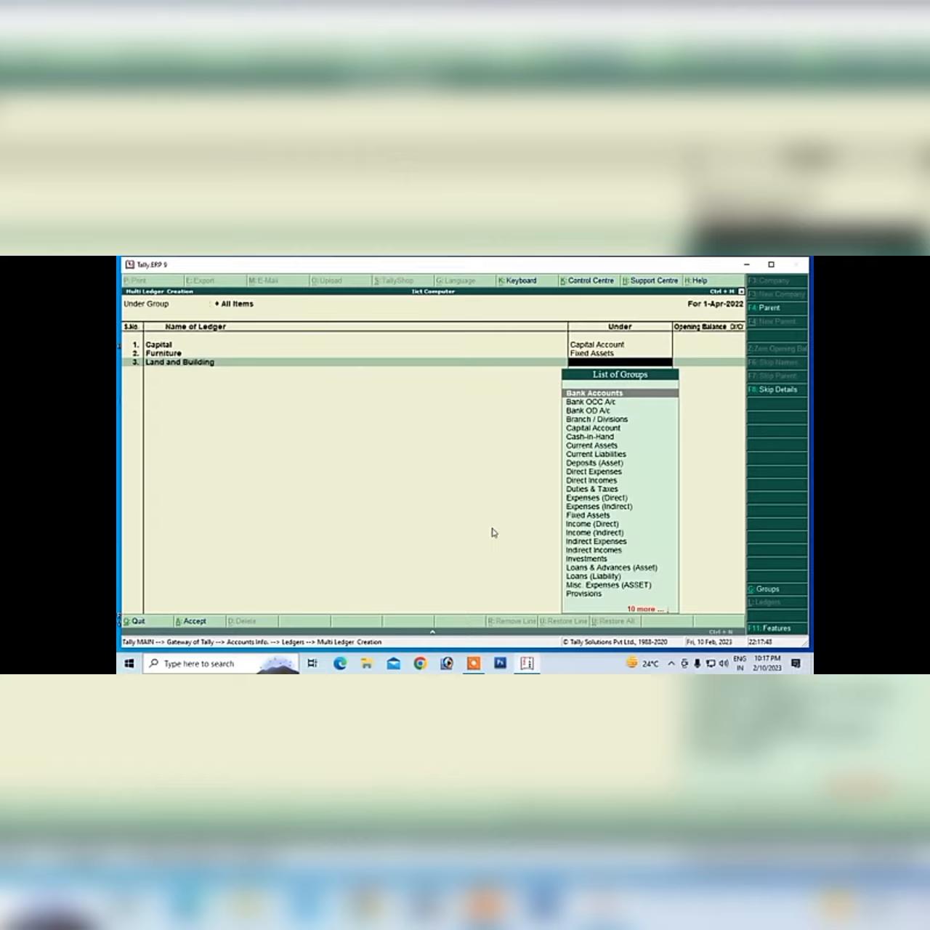
pyautogui.write('F')
pyautogui.press('Return')
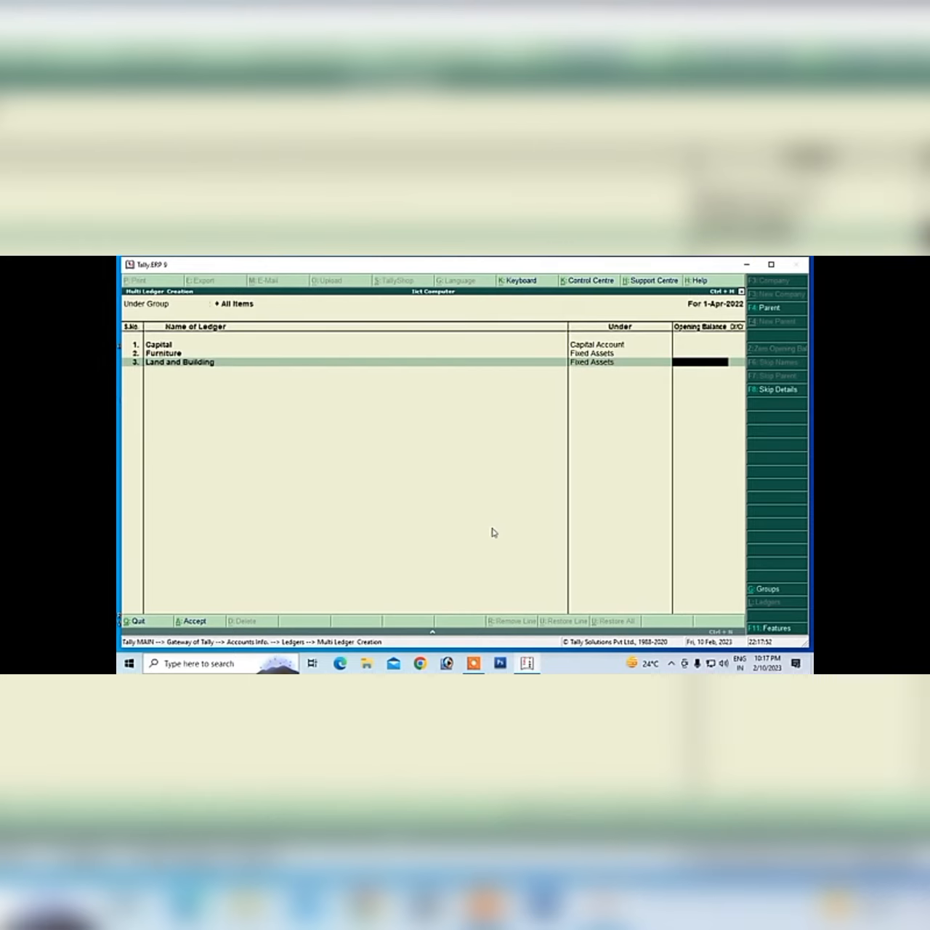
# Leave Land and Building without an opening balance and add Salary as the fourth ledger under Indirect Expenses
pyautogui.press('Return')
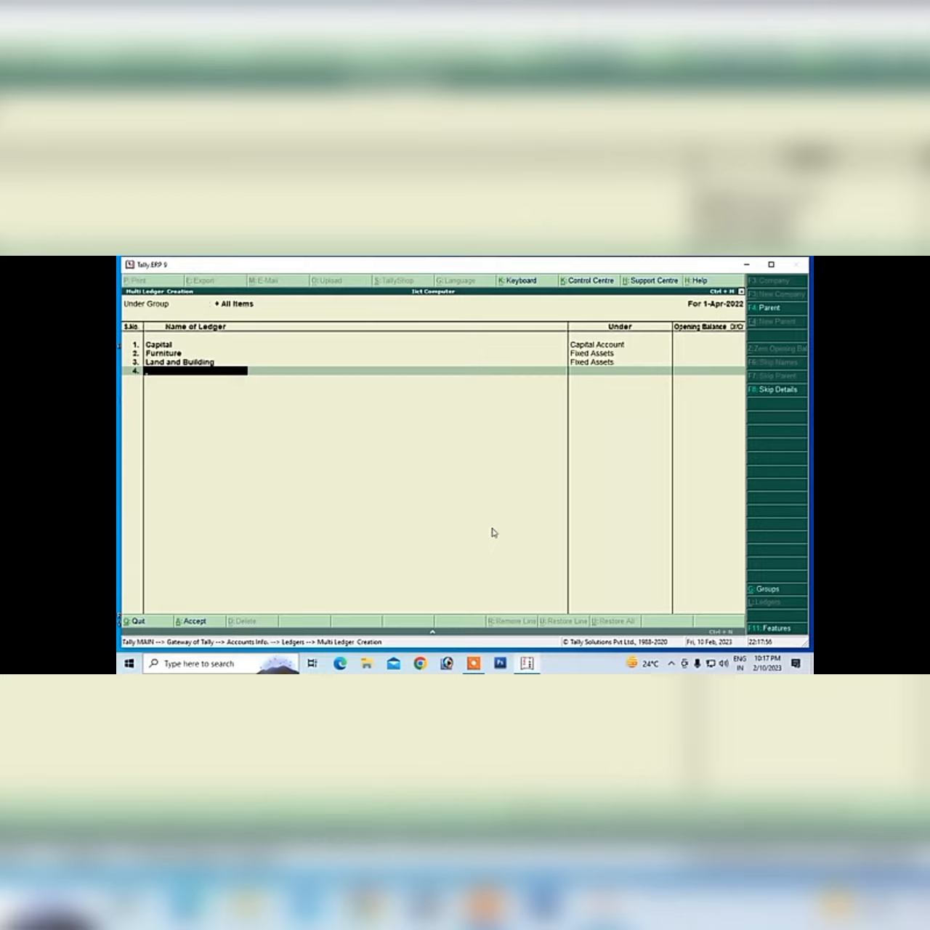
pyautogui.write('Salary')
pyautogui.press('Return')
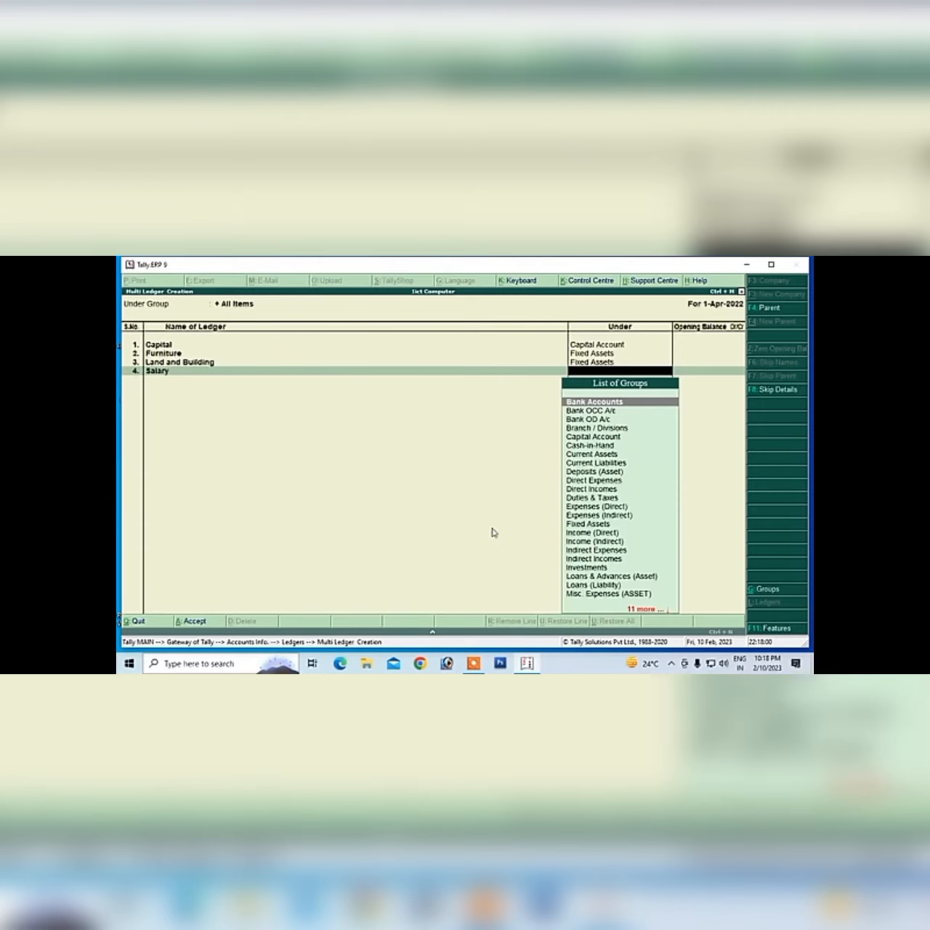
pyautogui.write('i')
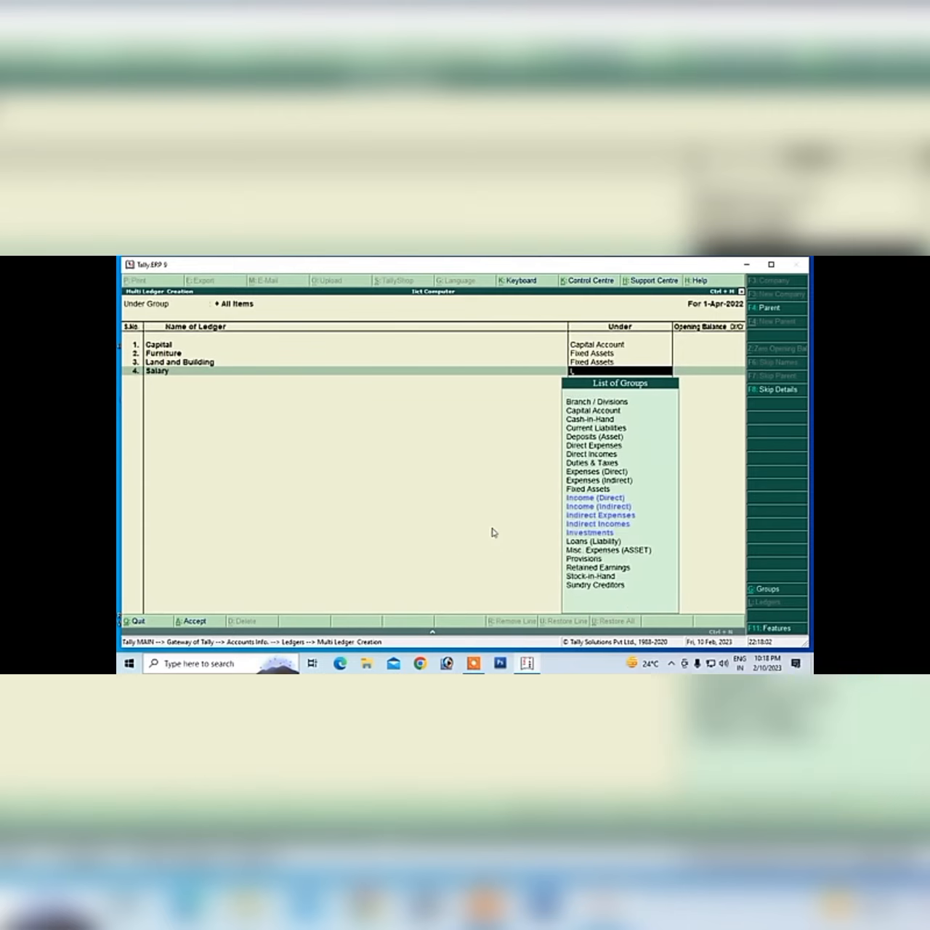
pyautogui.press('Down')
pyautogui.press('Down')
pyautogui.press('Down')
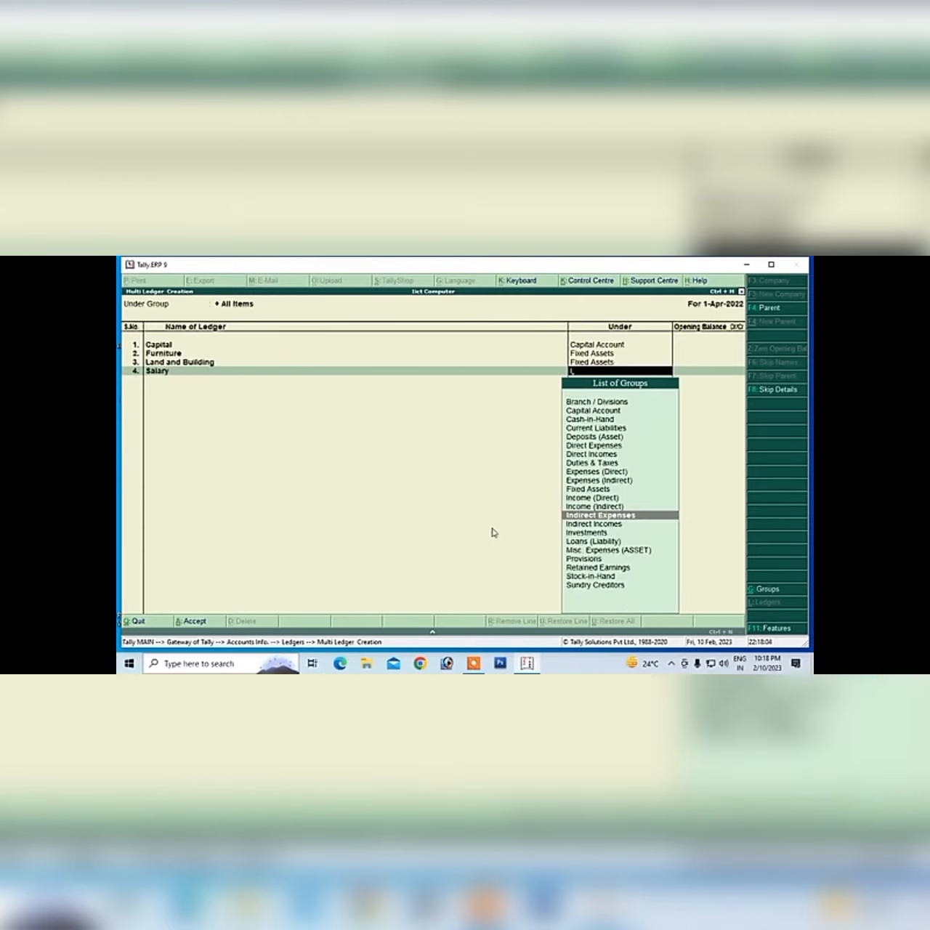
pyautogui.press('Return')
pyautogui.press('Return')
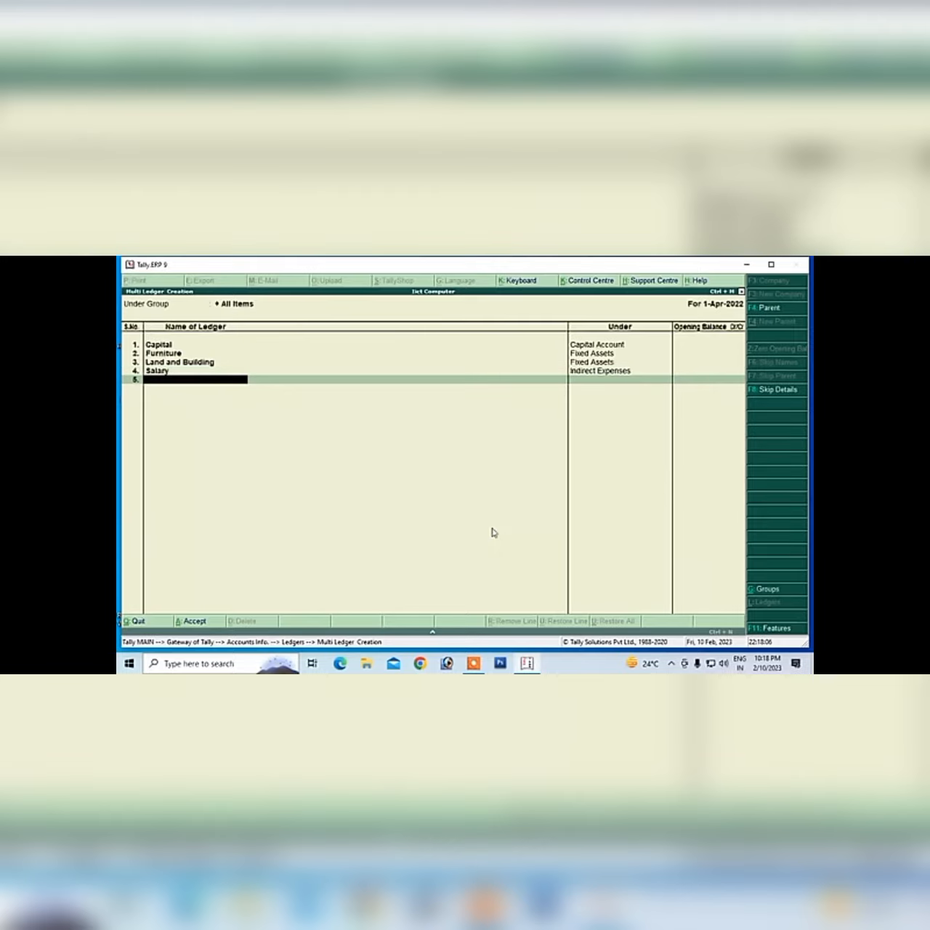
# Add Rent as the fifth ledger, under Indirect Expenses and without an opening balance
pyautogui.write('Rent')
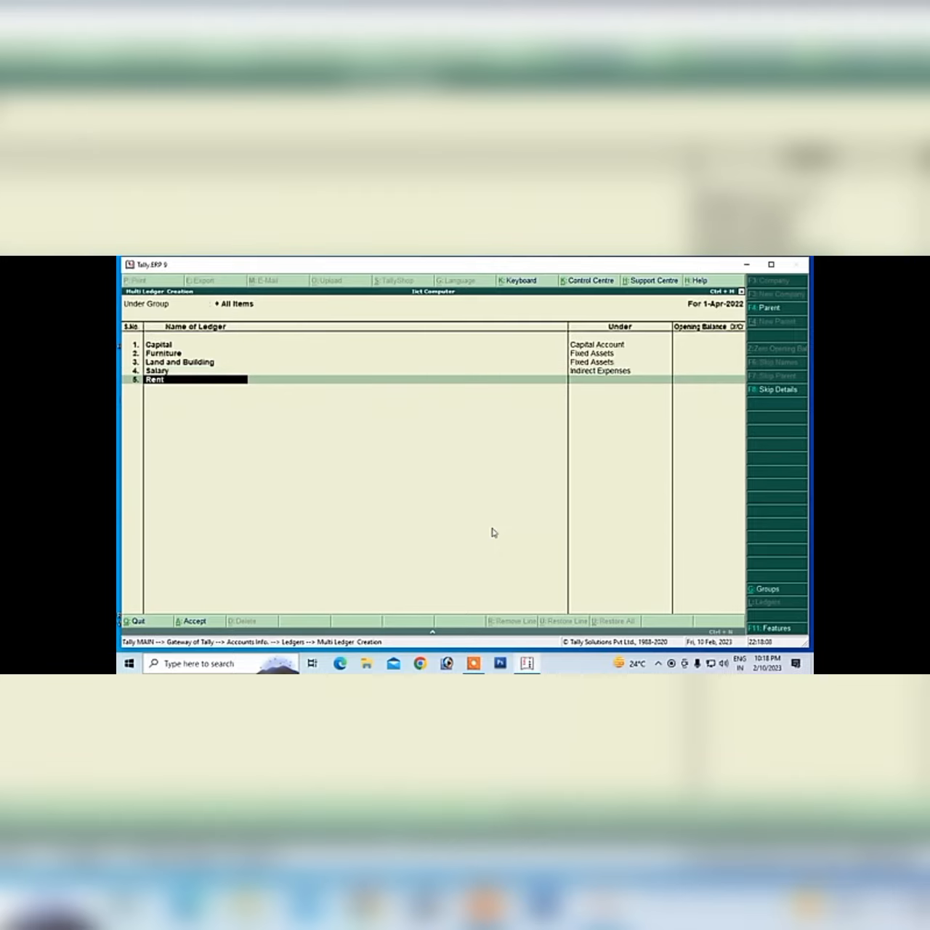
pyautogui.press('Return')
pyautogui.write('I')
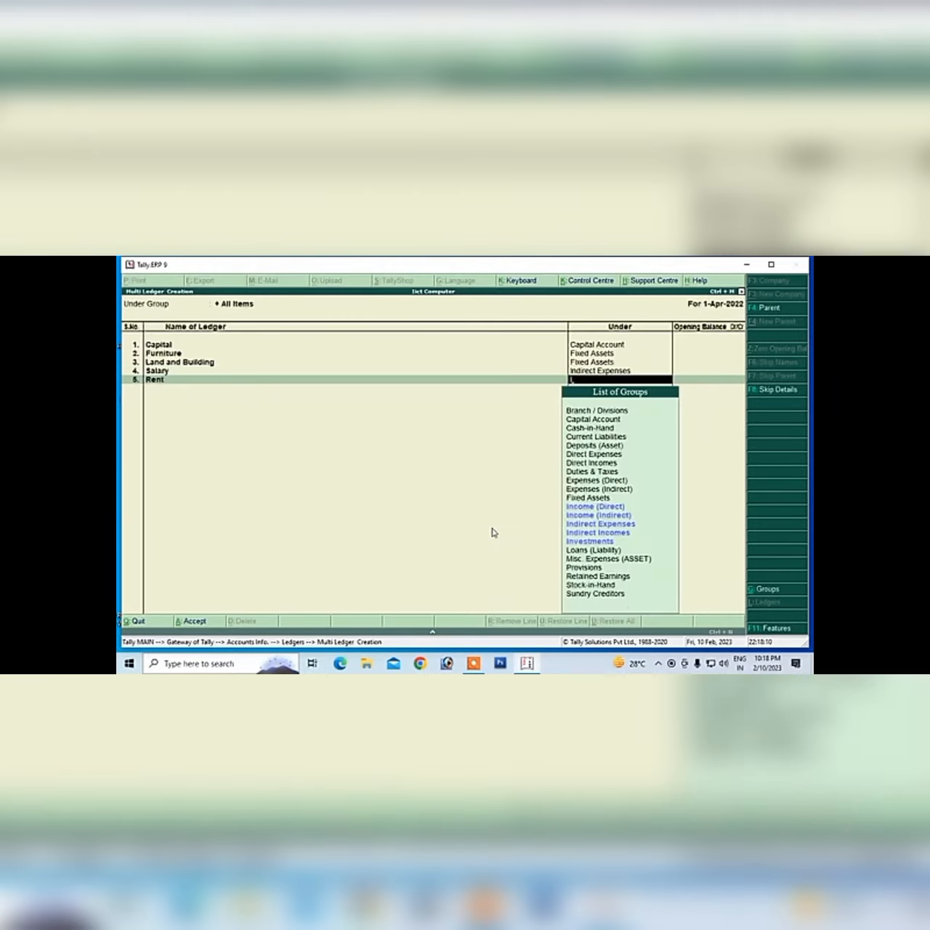
pyautogui.press('Down')
pyautogui.press('Down')
pyautogui.press('Down')
pyautogui.press('Return')
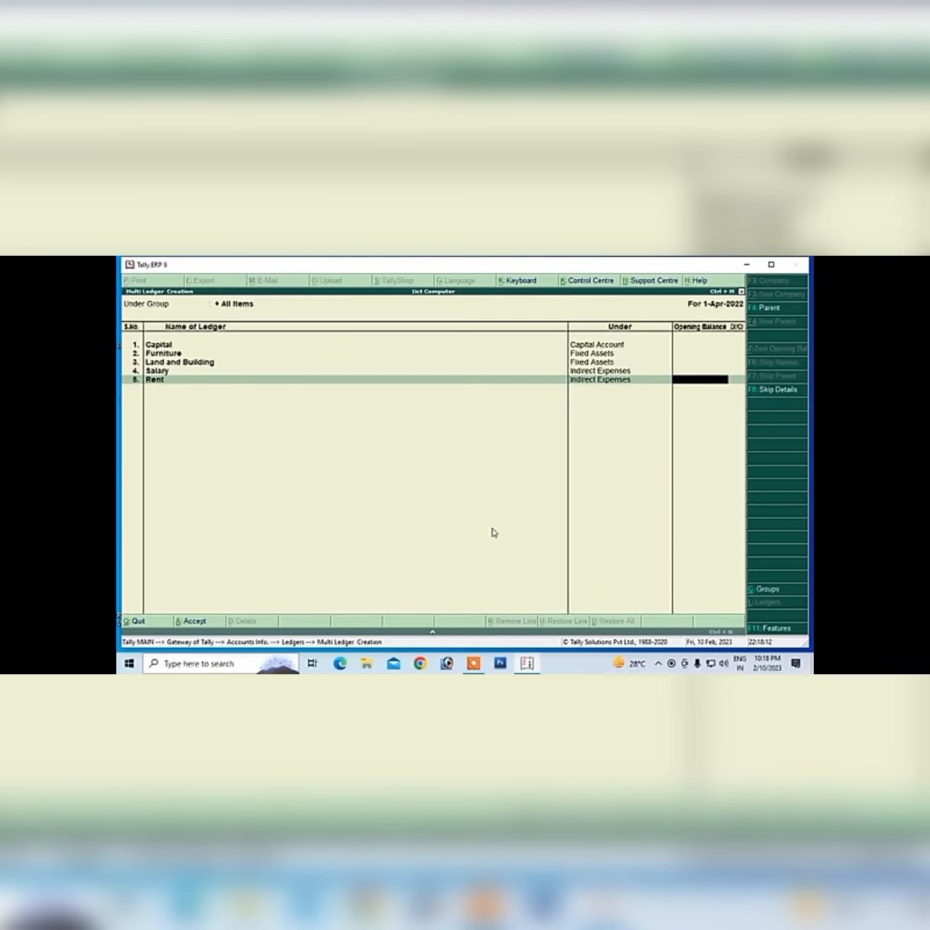
pyautogui.press('Return')
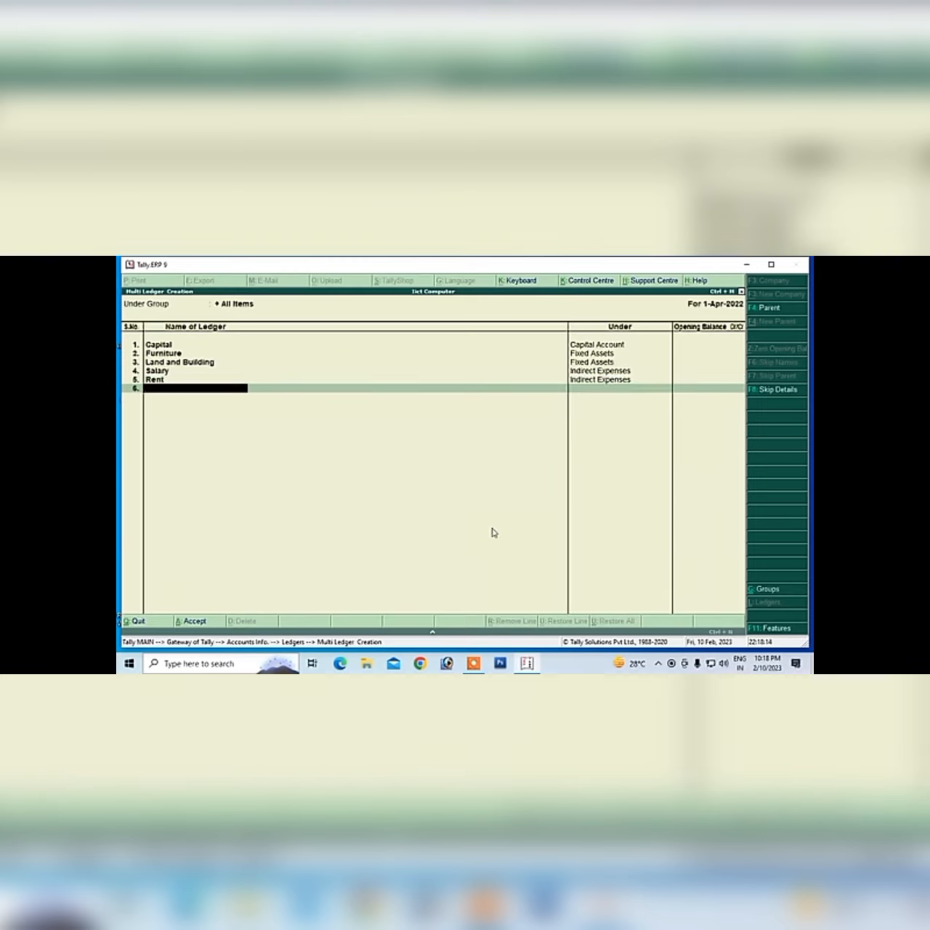
# Add Discount Receipt as the sixth ledger, under Indirect Incomes and without an opening balance
pyautogui.write('Discount Receipt')
pyautogui.press('Return')
pyautogui.write('i')
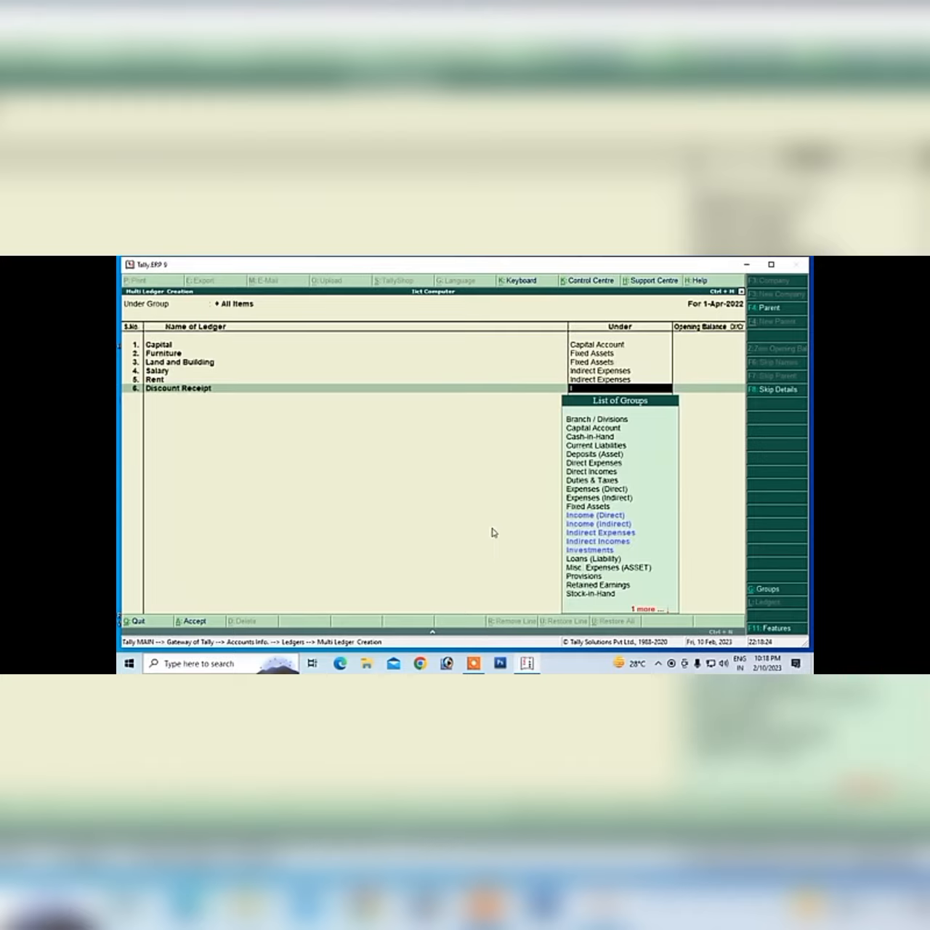
pyautogui.press('Down')
pyautogui.press('Down')
pyautogui.press('Down')
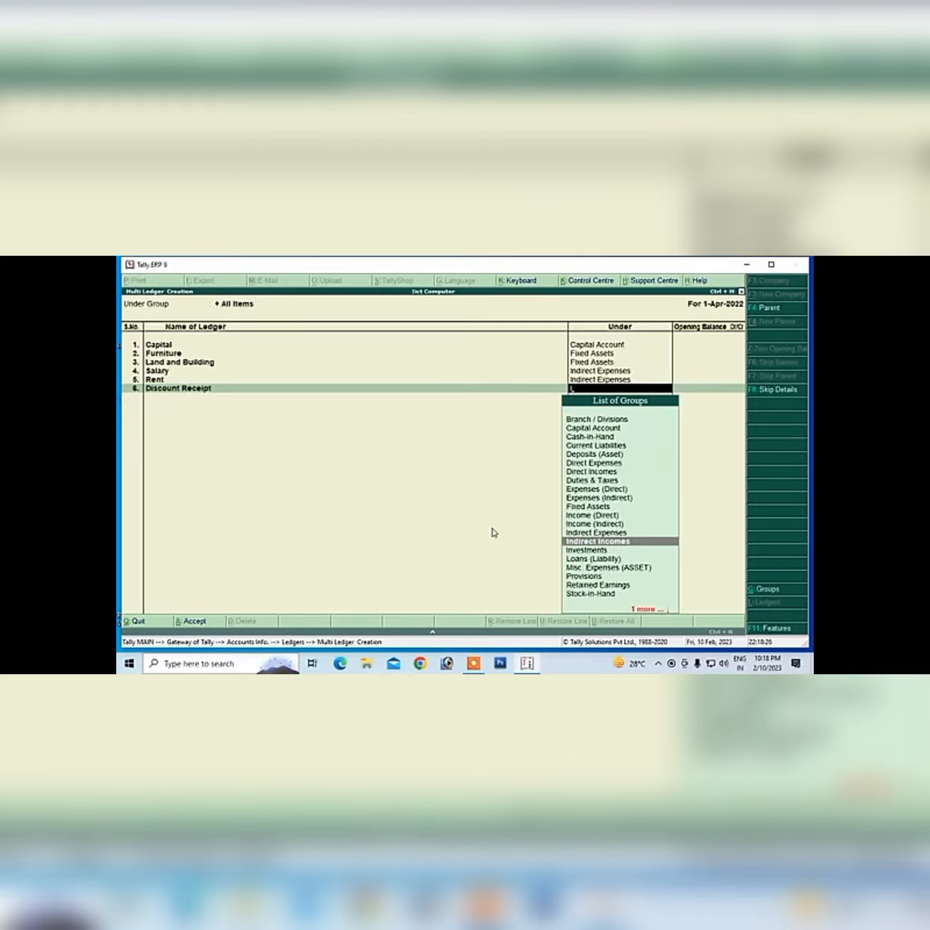
pyautogui.press('Return')
pyautogui.press('Return')
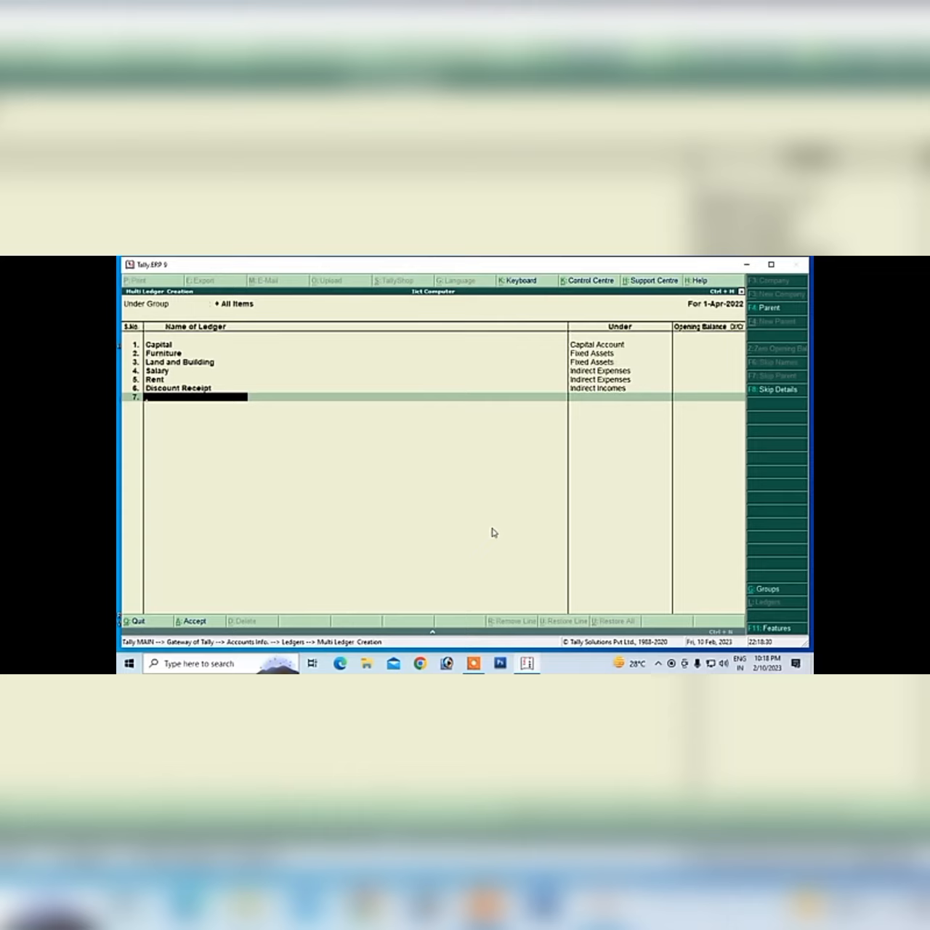
# Add Gst as the seventh ledger, under Duties & Taxes and without an opening balance
pyautogui.write('Gst')
pyautogui.press('Return')
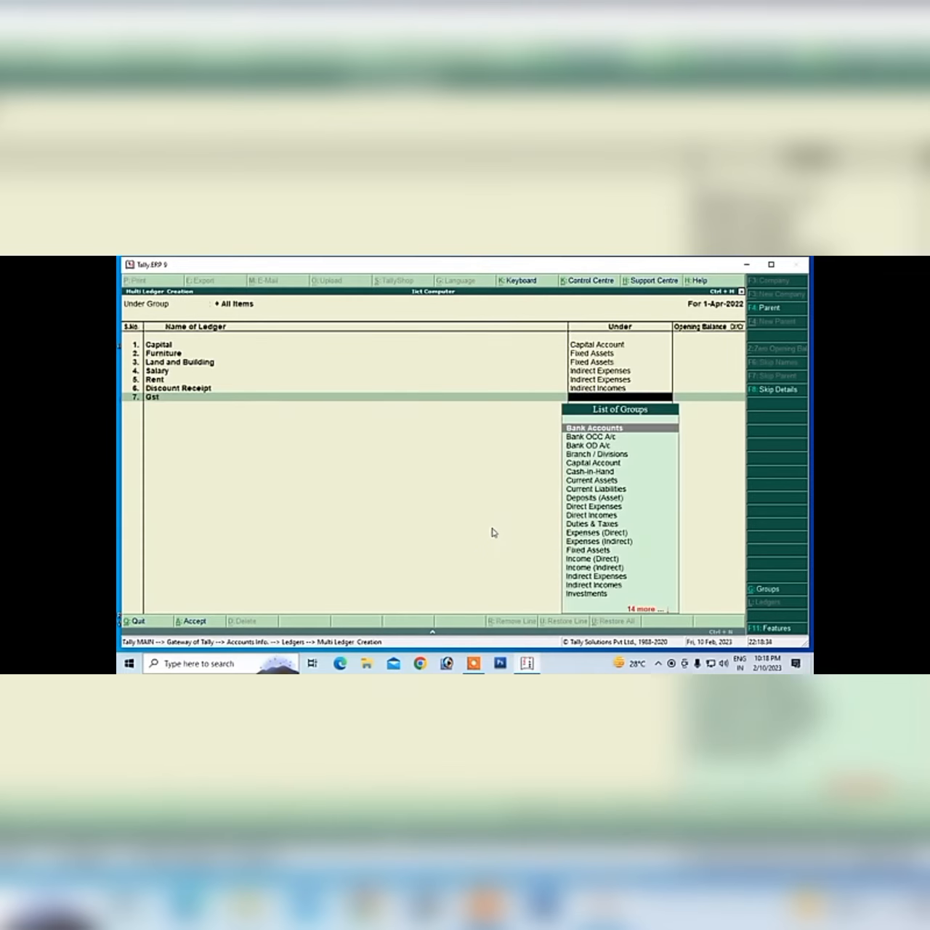
pyautogui.write('D')
pyautogui.press('Down')
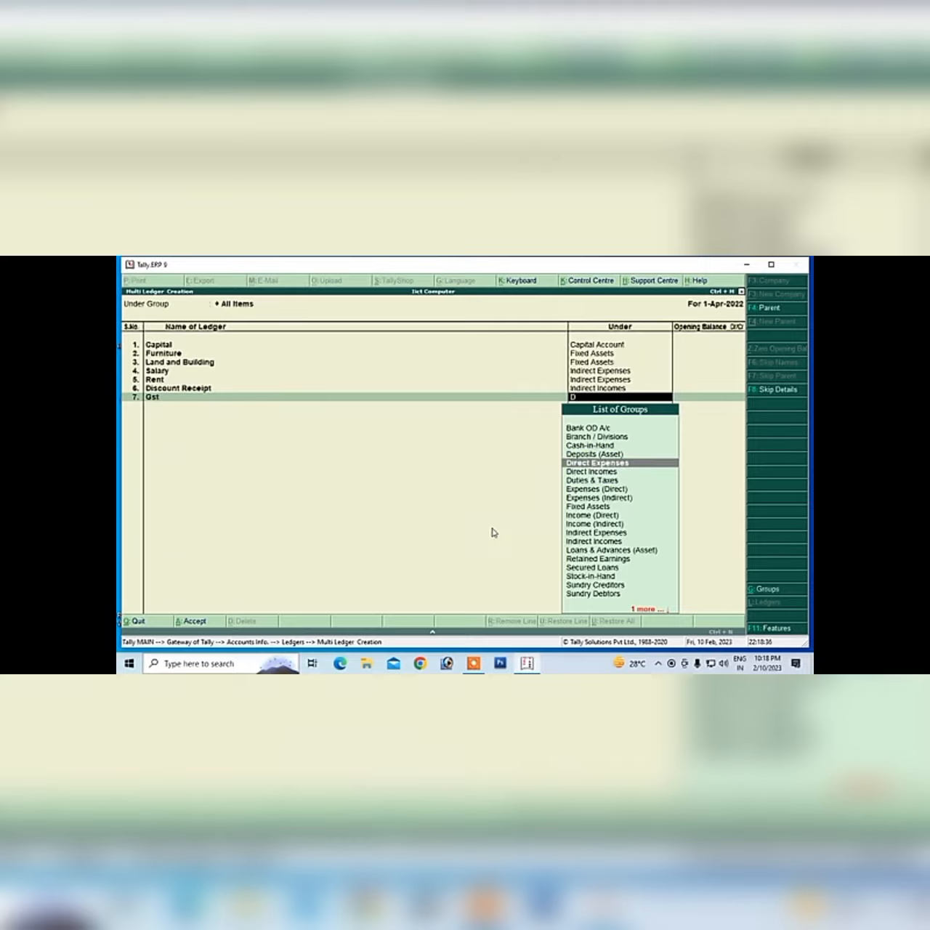
pyautogui.press('Down')
pyautogui.press('Down')
pyautogui.press('Return')
pyautogui.press('Return')
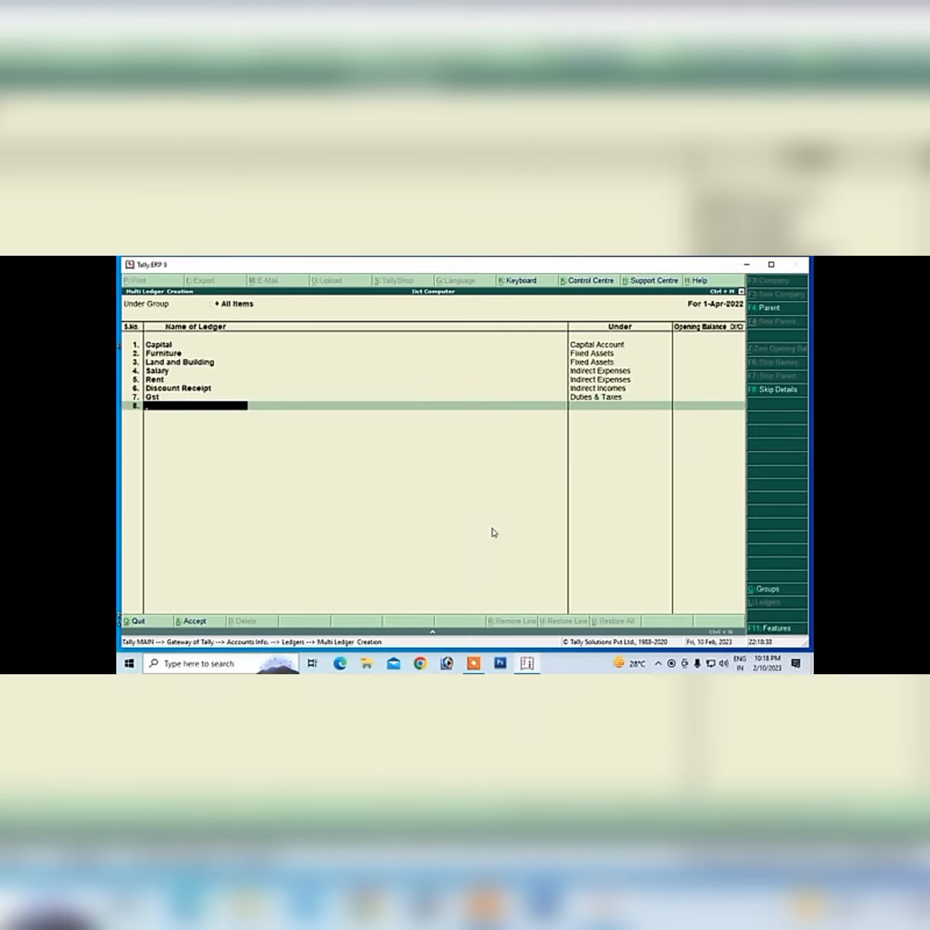
# Add Service Tax as the eighth ledger under Duties & Taxes without an opening balance, and save the whole ledger list
pyautogui.write('Service Tax')
pyautogui.press('Return')
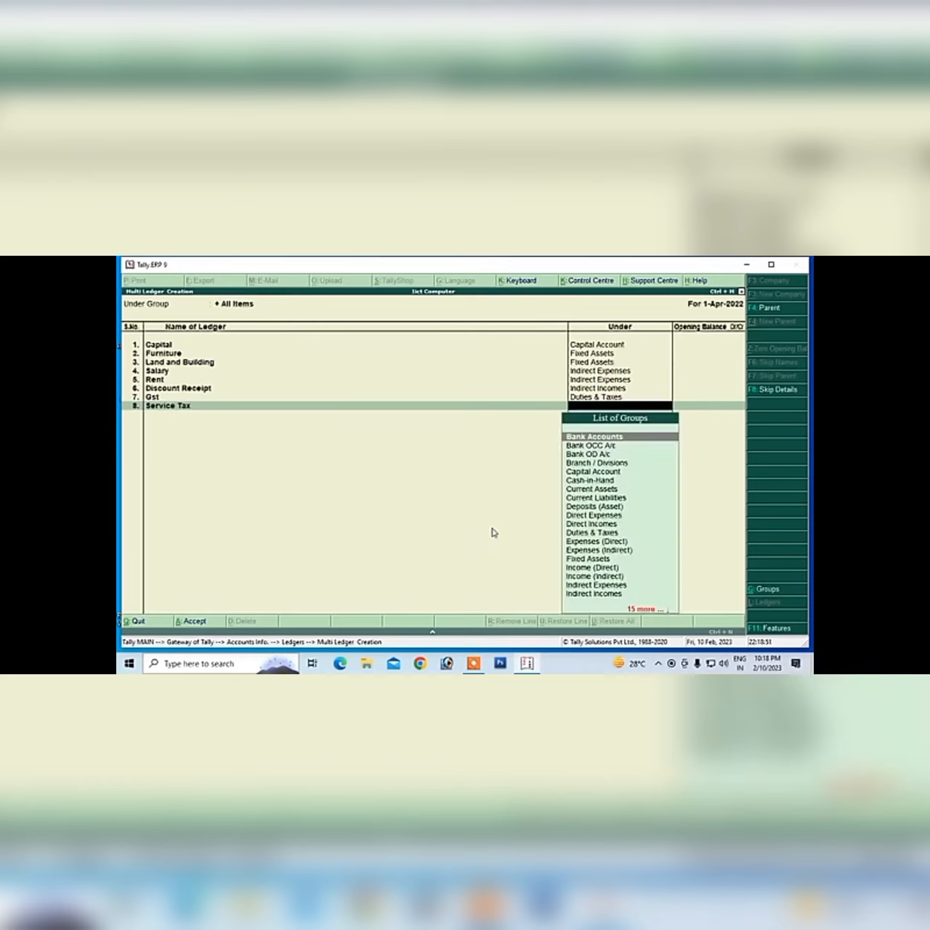
pyautogui.write('D')
pyautogui.press('Down')
pyautogui.press('Down')
pyautogui.press('Down')
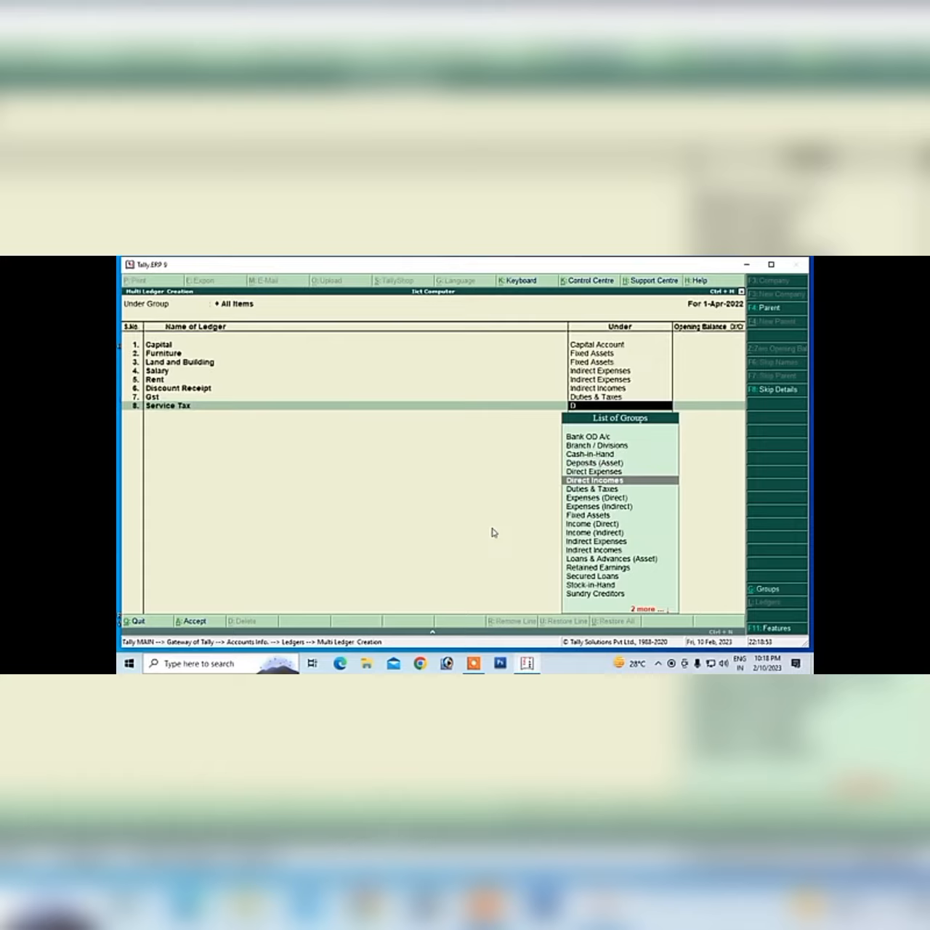
pyautogui.press('Return')
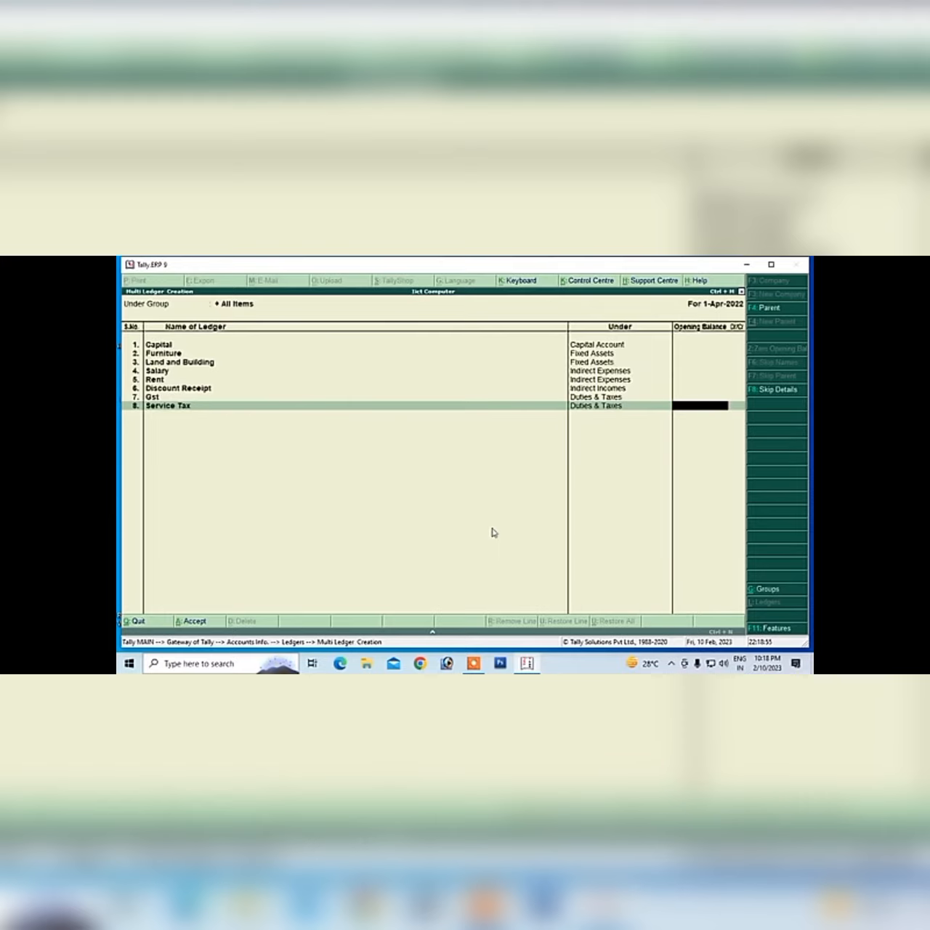
pyautogui.press('Return')
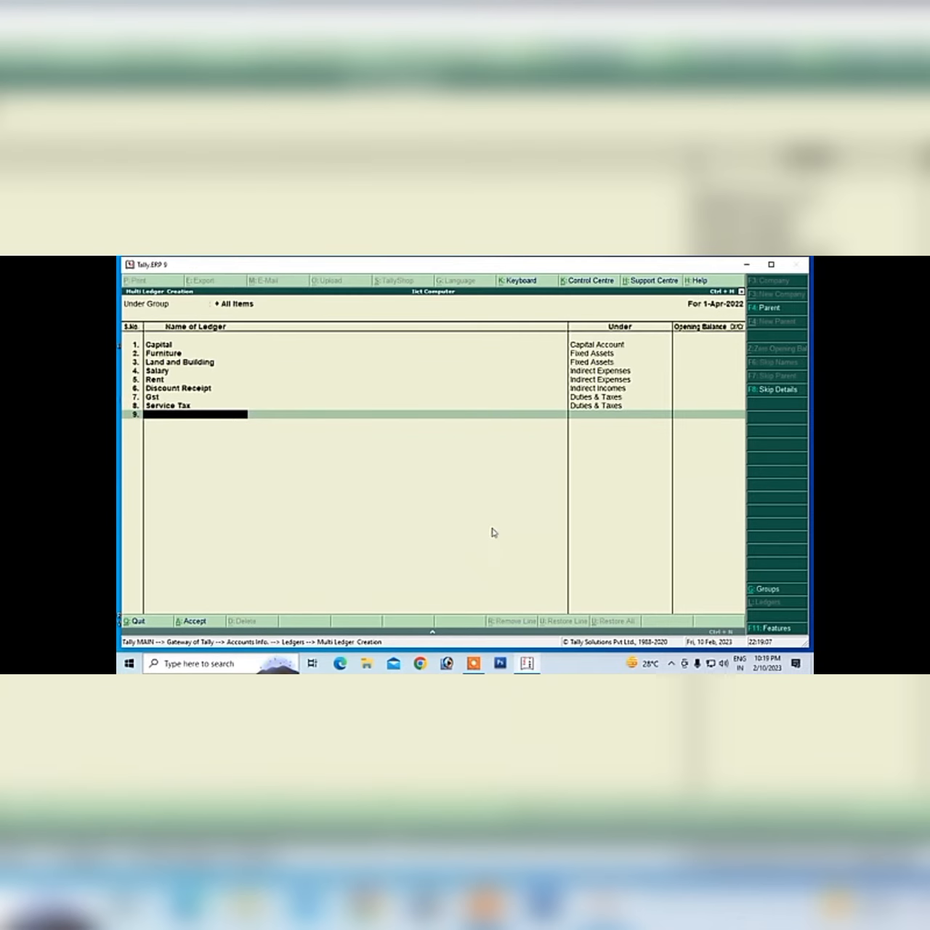
pyautogui.press('Return')
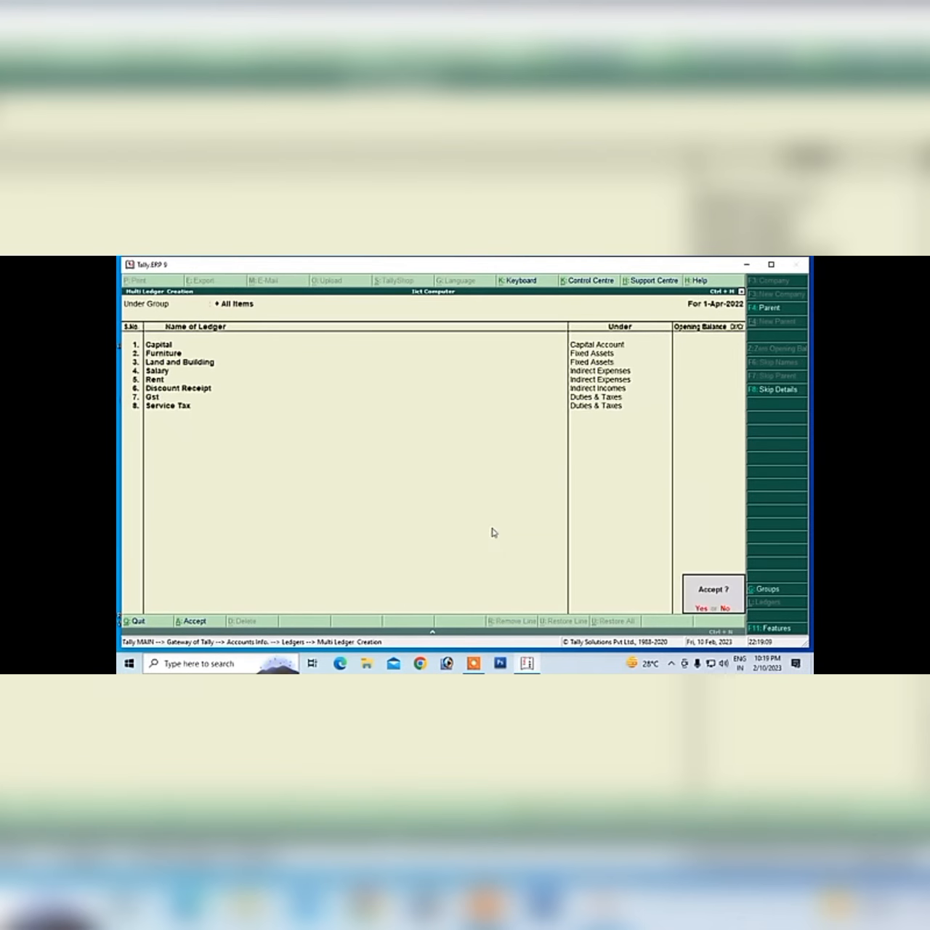
pyautogui.press('Return')
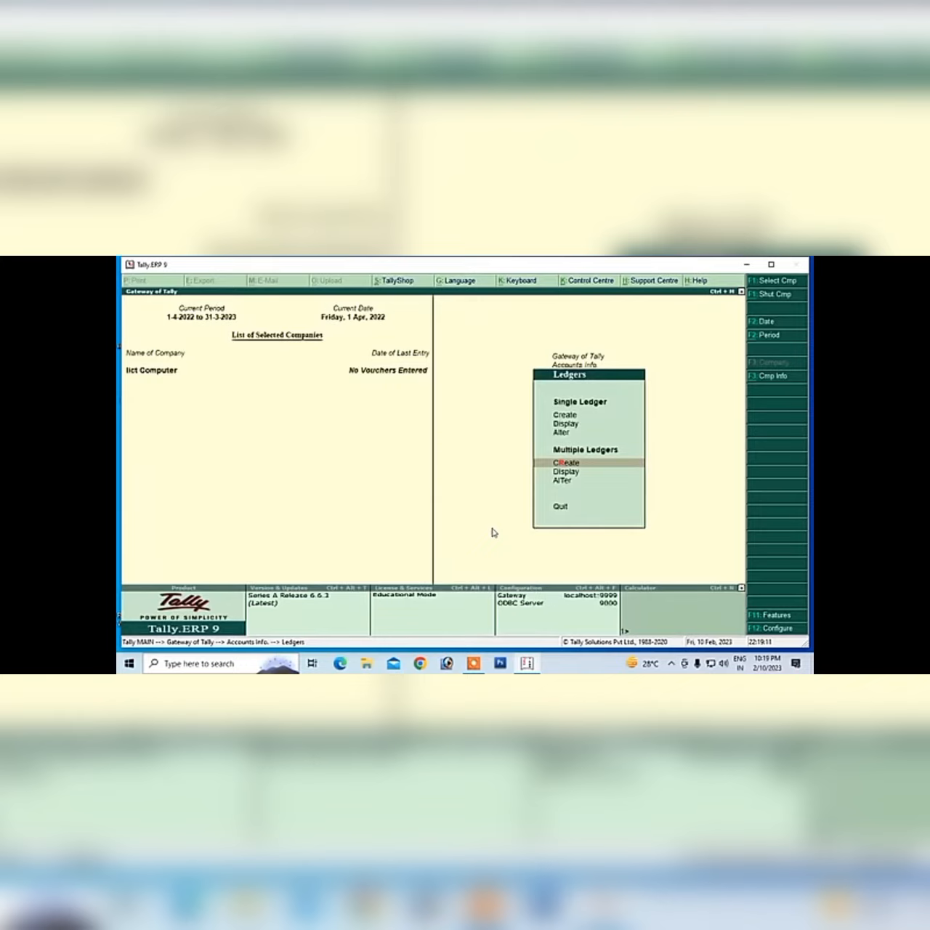
# Display multiple ledgers for All Items to review their names and parent groups, then close the list
pyautogui.press('Down')
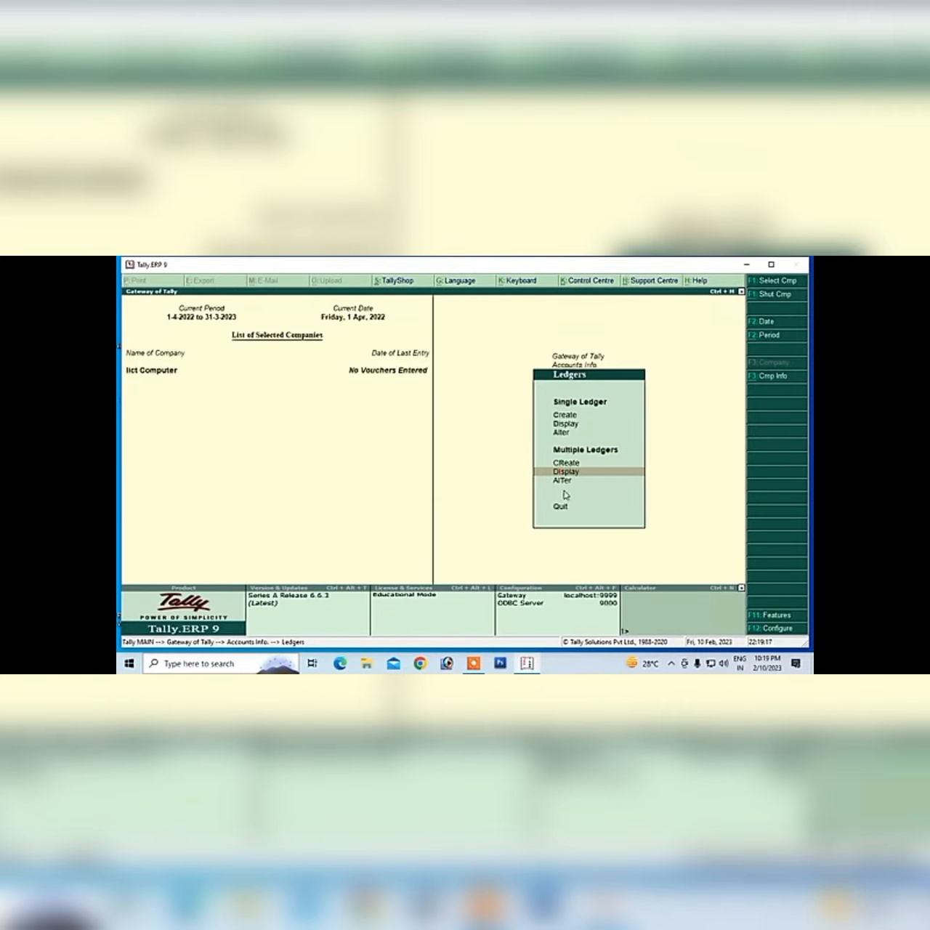
pyautogui.press('Return')
pyautogui.press('Return')
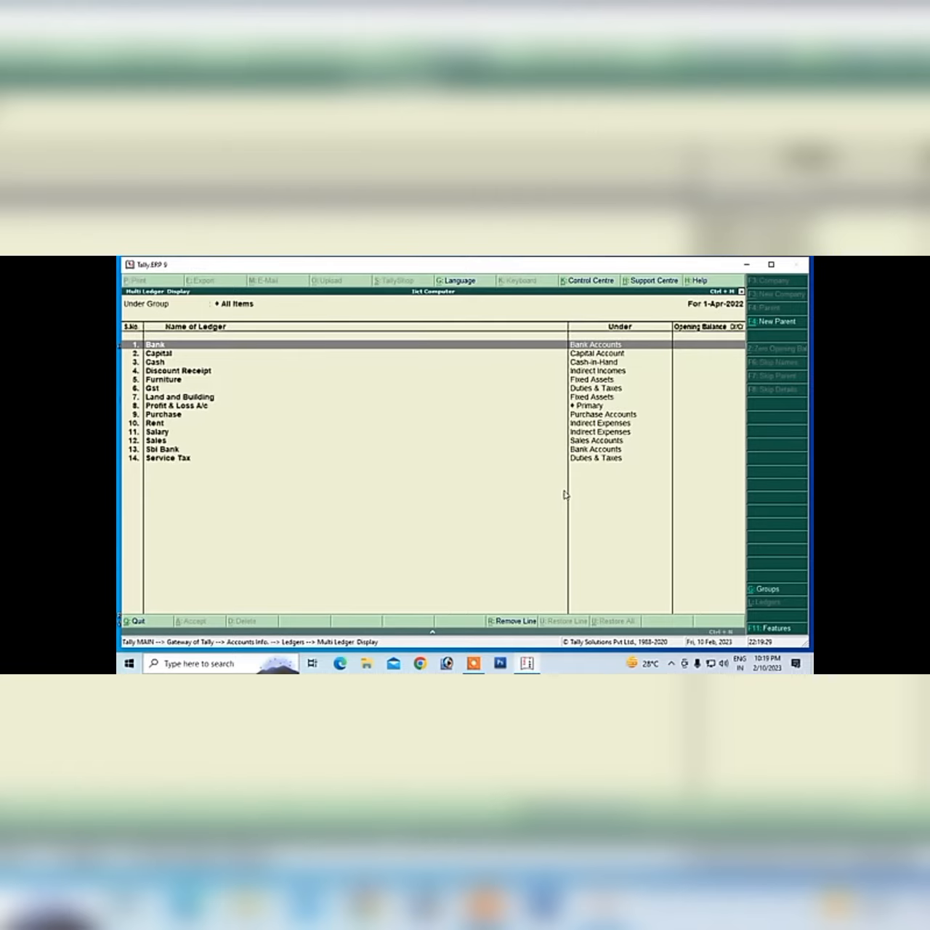
pyautogui.press('Escape')
pyautogui.press('Escape')
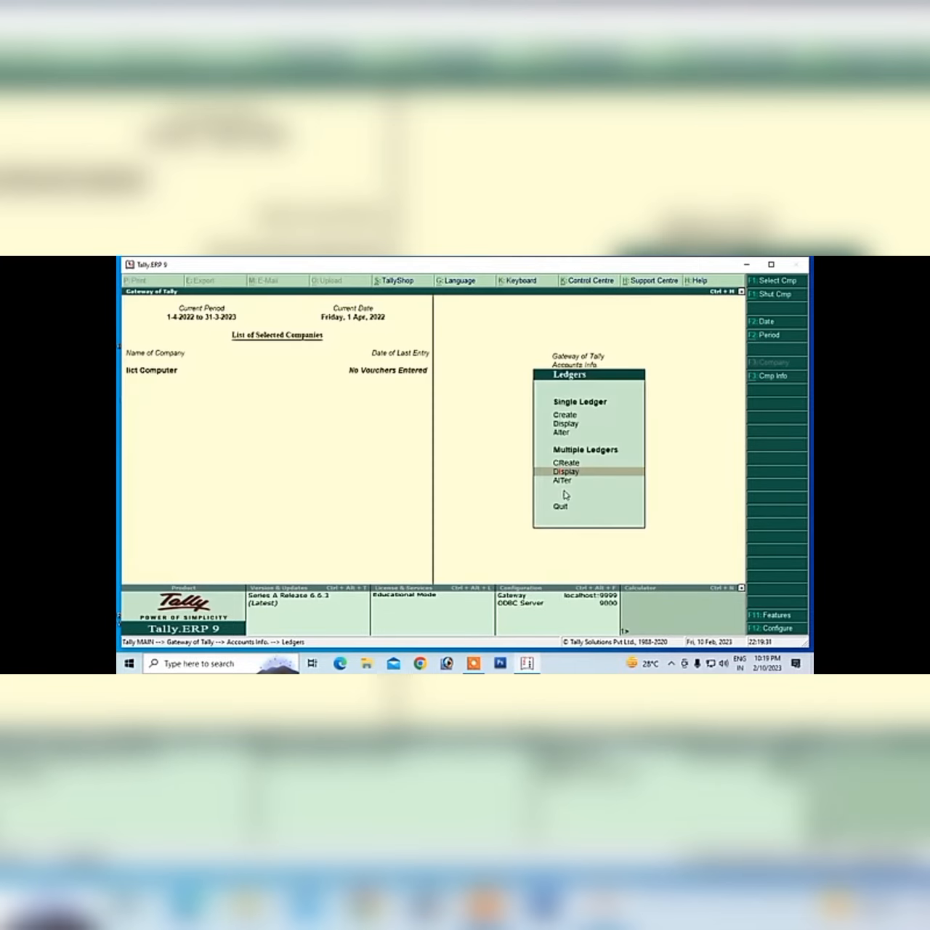
# Go through every ledger of All Items in multiple-ledger alteration, keeping all names, groups and opening balances as they are
pyautogui.press('Down')
pyautogui.press('Return')
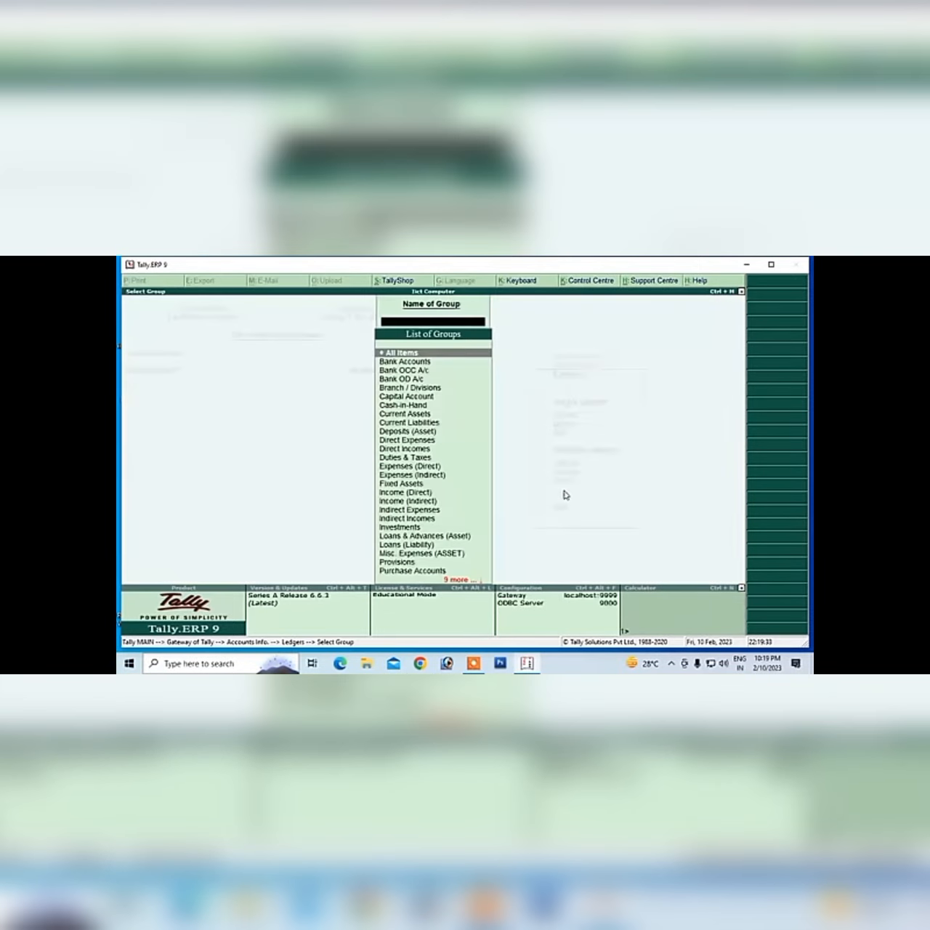
pyautogui.press('Return')
pyautogui.press('Return')
pyautogui.press('Return')
pyautogui.press('Return')
pyautogui.press('Return')
pyautogui.press('Return')
pyautogui.press('Return')
pyautogui.press('Return')
pyautogui.press('Return')
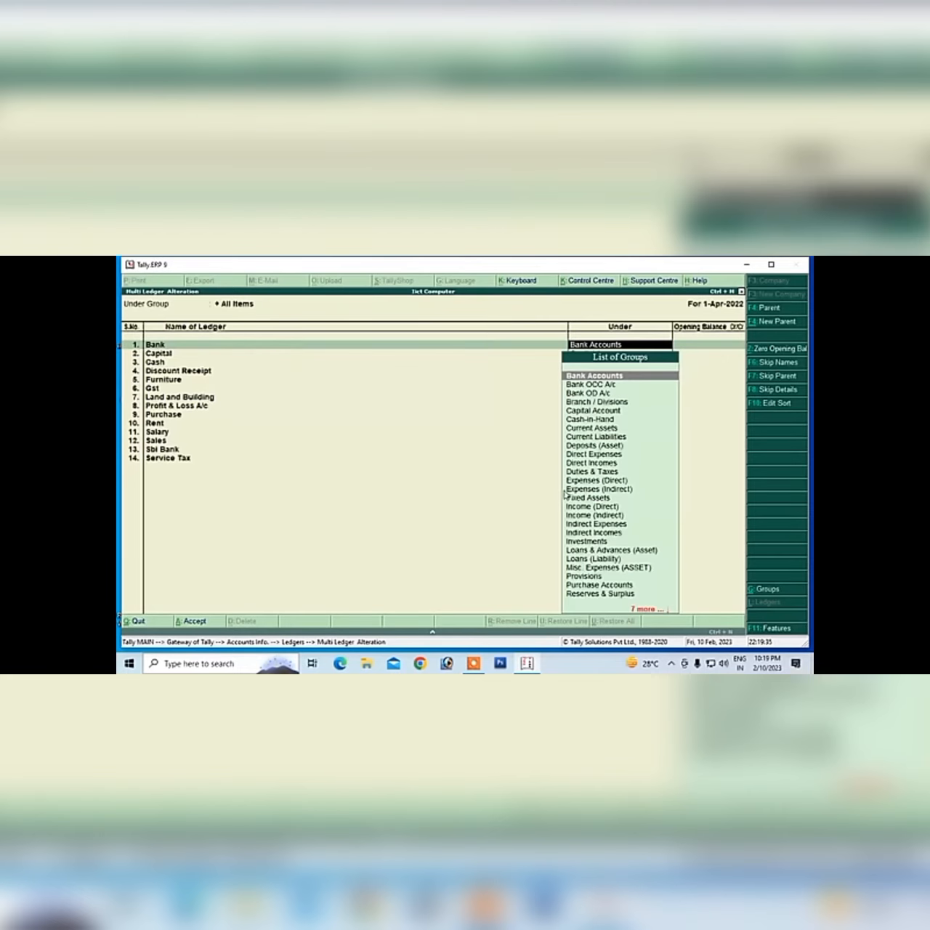
pyautogui.press('Return')
pyautogui.press('Return')
pyautogui.press('Return')
pyautogui.press('Return')
pyautogui.press('Return')
pyautogui.press('Return')
pyautogui.press('Return')
pyautogui.press('Return')
pyautogui.press('Return')
pyautogui.press('Return')
pyautogui.press('Return')
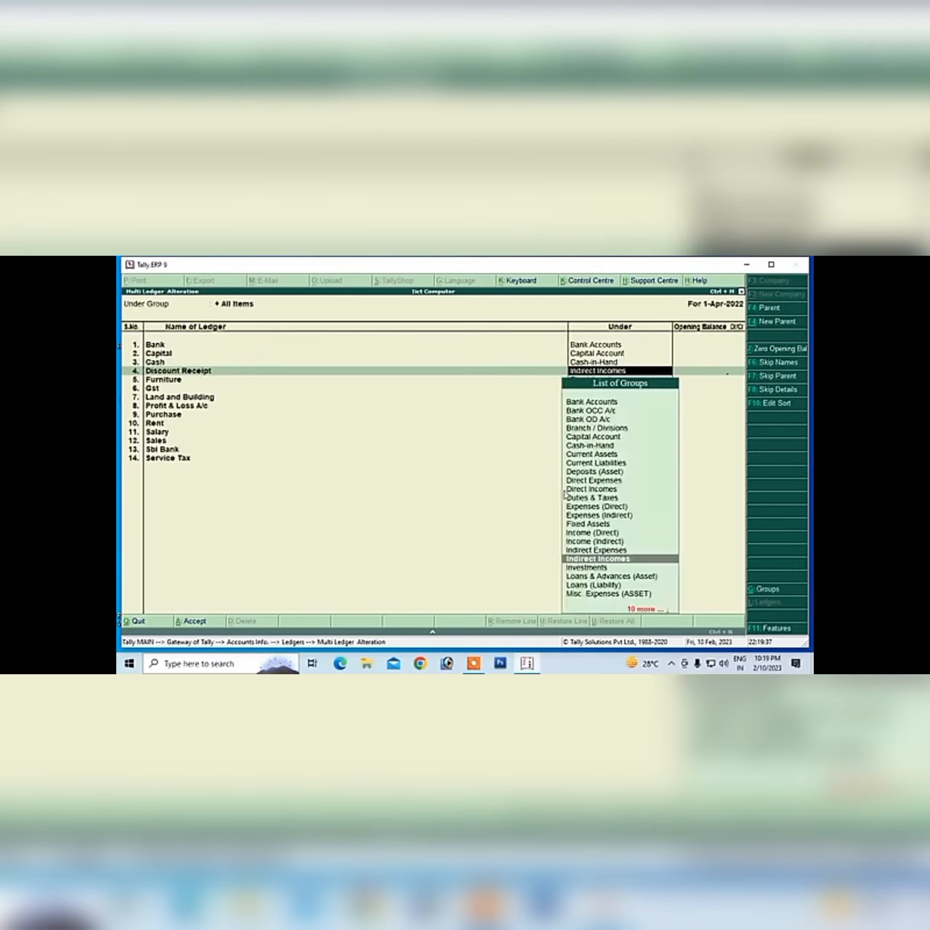
pyautogui.press('Return')
pyautogui.press('Return')
pyautogui.press('Return')
pyautogui.press('Return')
pyautogui.press('Return')
pyautogui.press('Return')
pyautogui.press('Return')
pyautogui.press('Return')
pyautogui.press('Return')
pyautogui.press('Return')
pyautogui.press('Return')
pyautogui.press('Return')
pyautogui.press('Return')
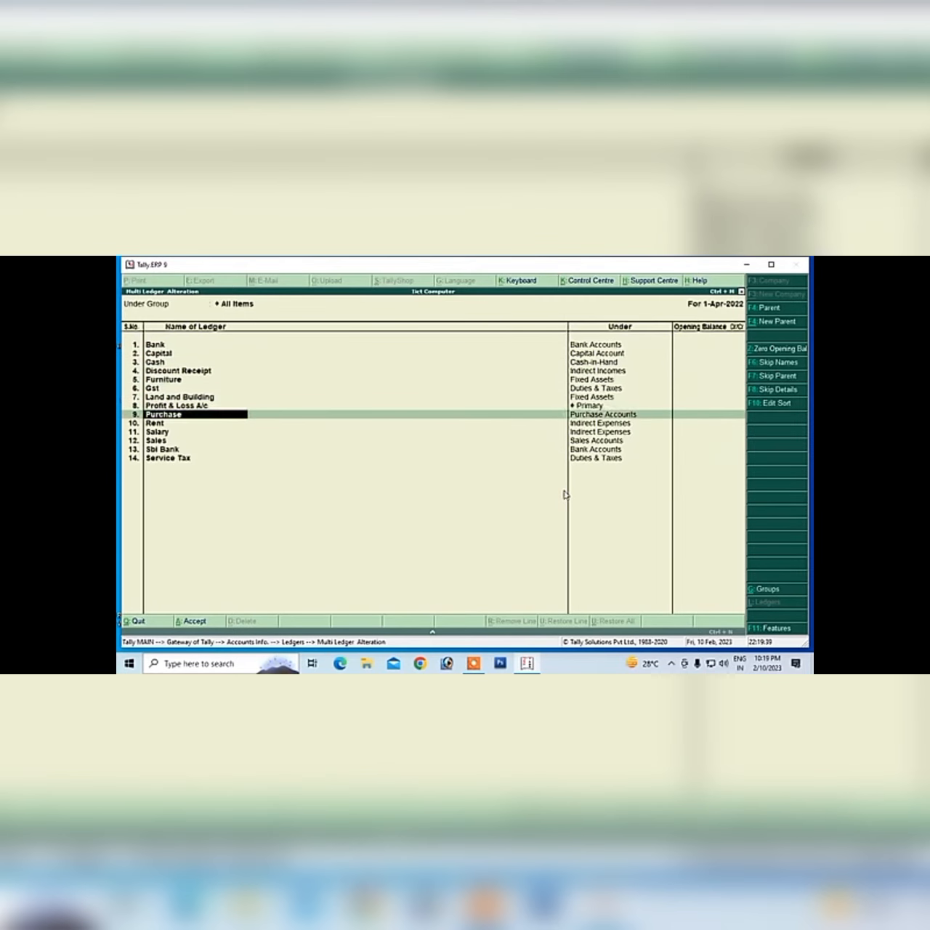
pyautogui.press('Return')
pyautogui.press('Return')
pyautogui.press('Return')
pyautogui.press('Return')
pyautogui.press('Return')
pyautogui.press('Return')
pyautogui.press('Return')
pyautogui.press('Return')
pyautogui.press('Return')
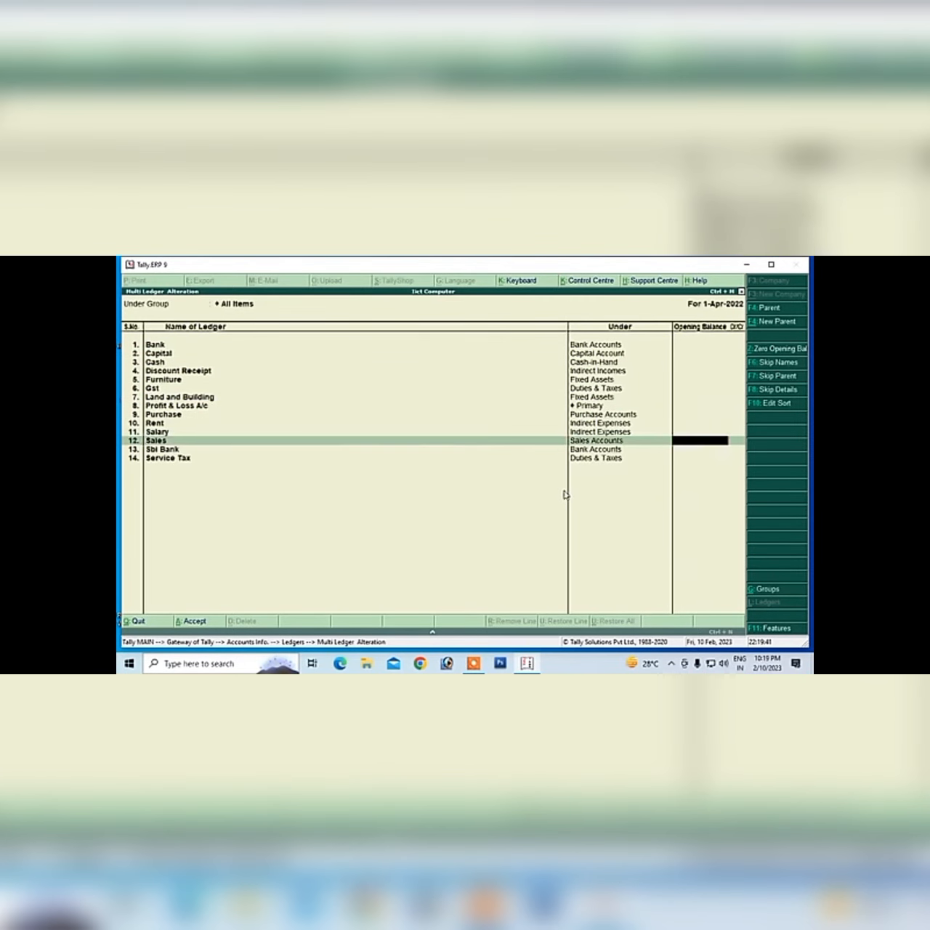
pyautogui.press('Return')
pyautogui.press('Return')
pyautogui.press('Return')
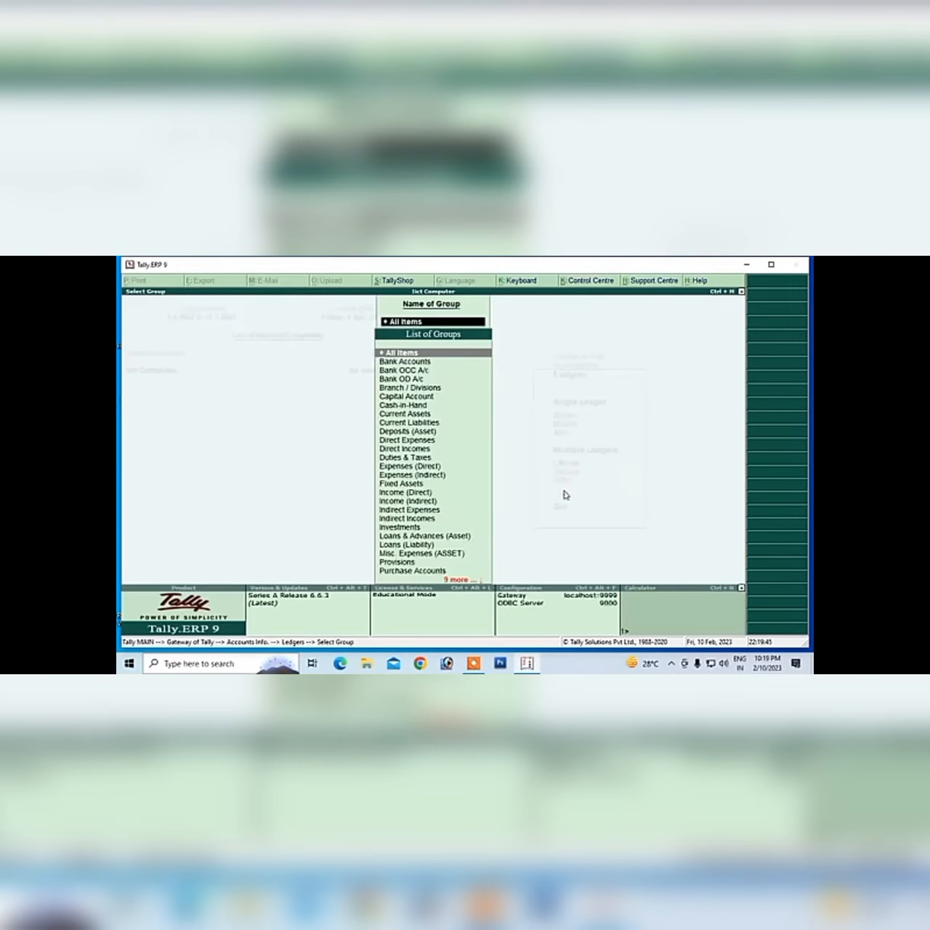
pyautogui.press('Escape')
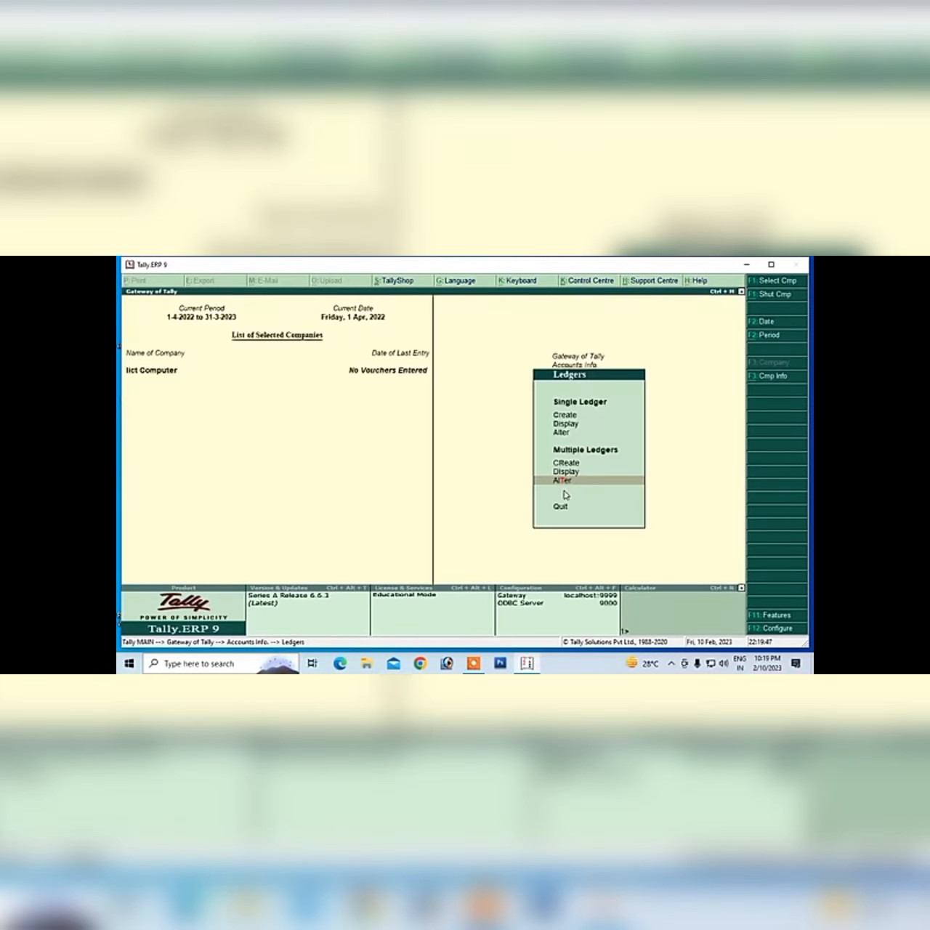
pyautogui.press('Escape')
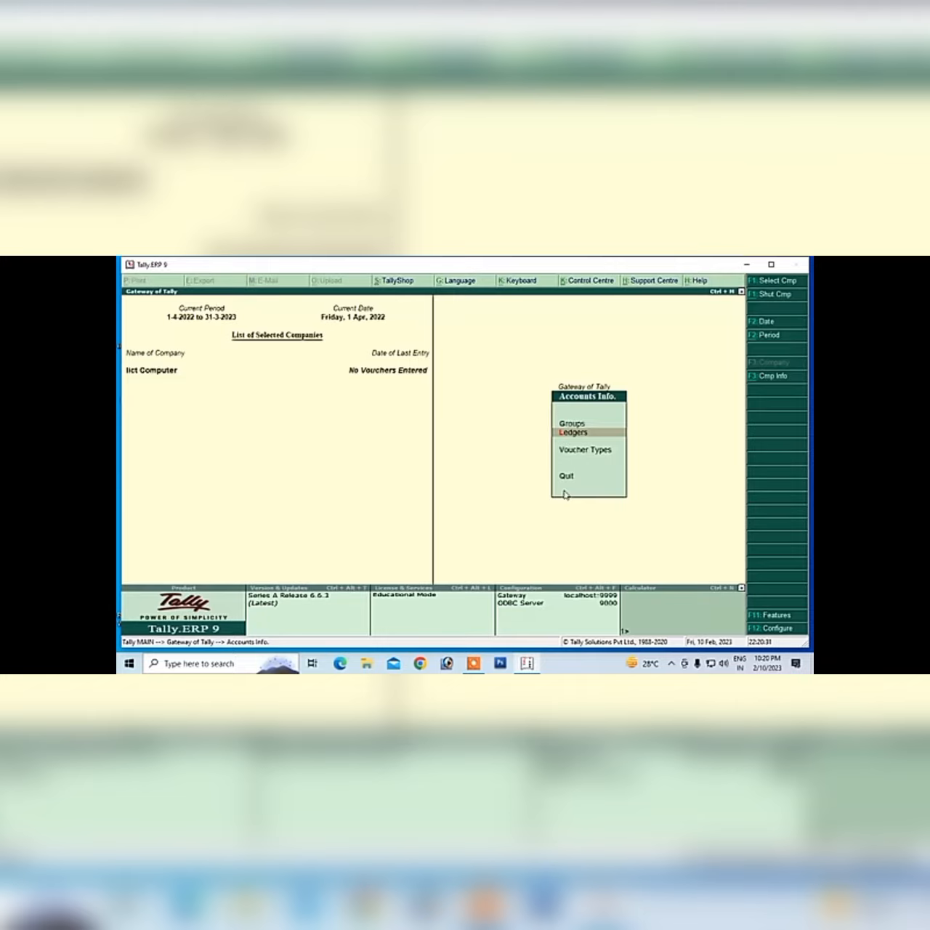
pyautogui.press('Escape')
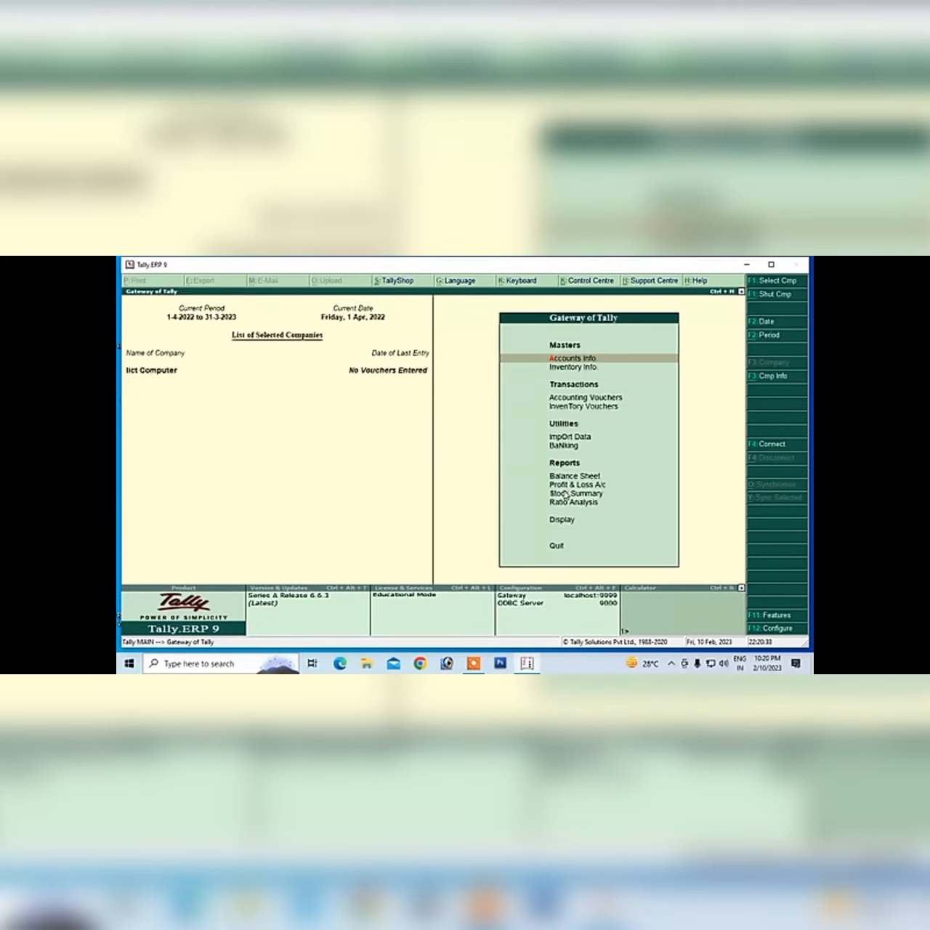
pyautogui.press('Return')
pyautogui.press('Down')
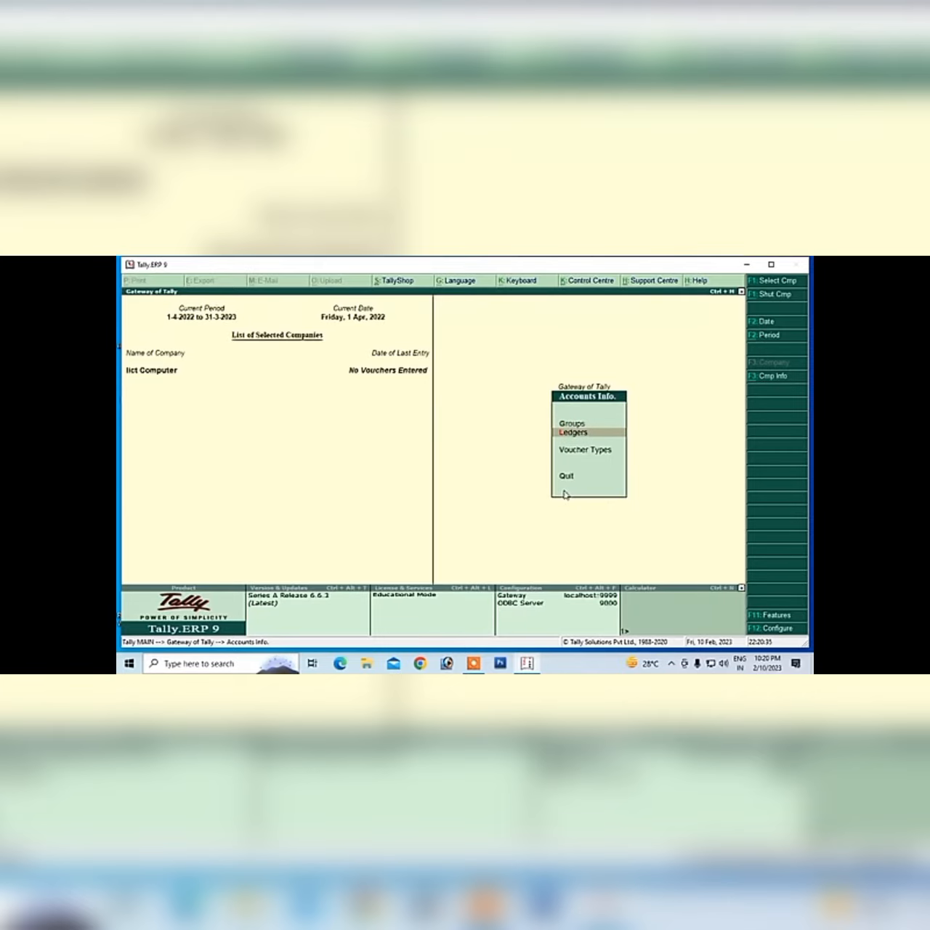
pyautogui.press('Return')
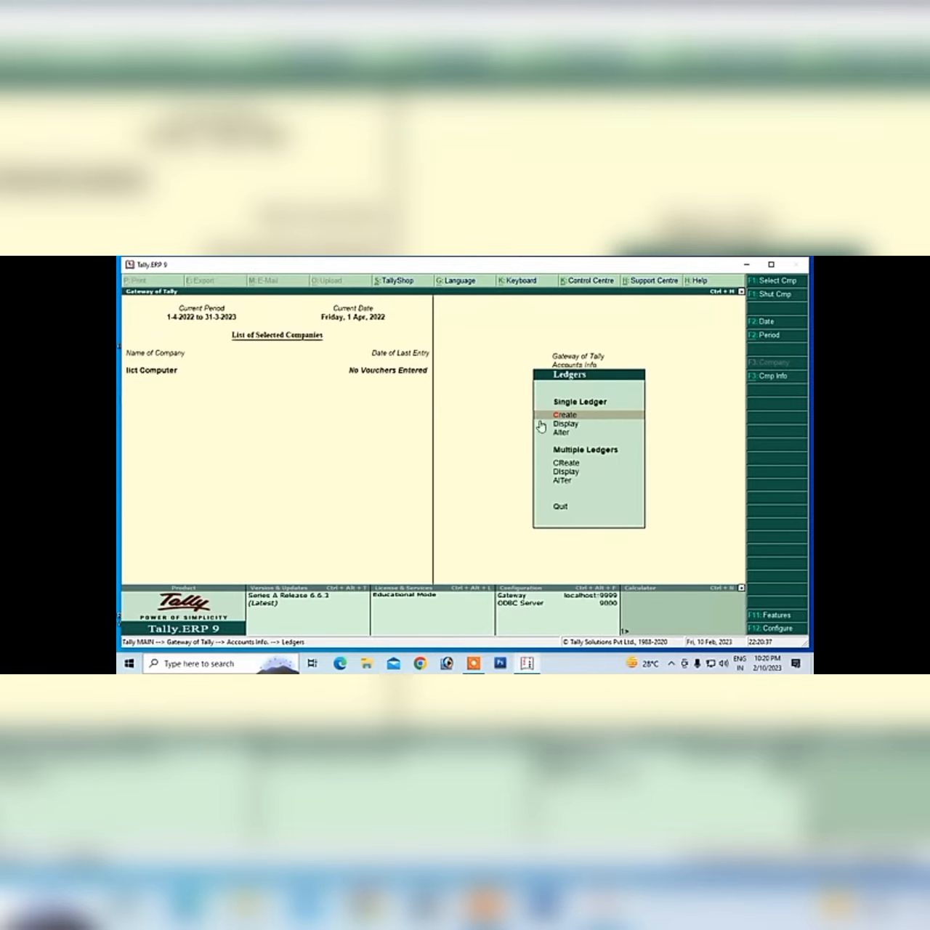
# Leave the Ledgers and Accounts Info. menus to return to the Gateway of Tally
pyautogui.click(560, 510)
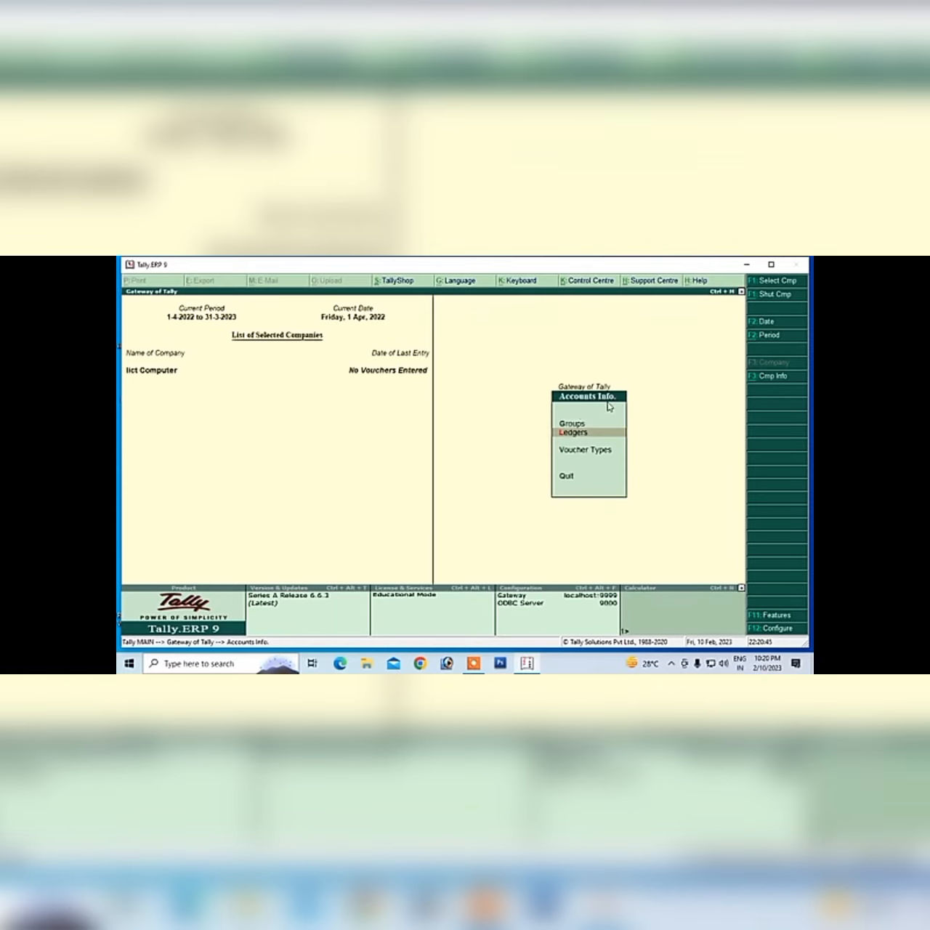
pyautogui.click(566, 478)
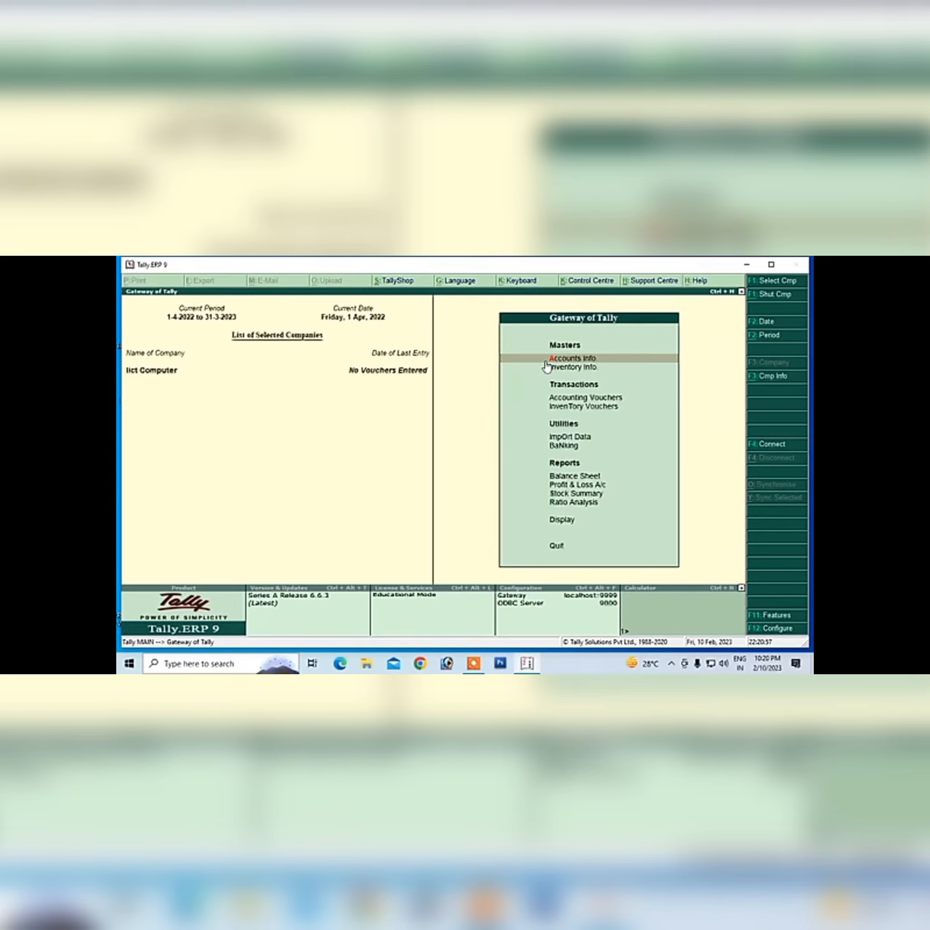
pyautogui.press('Down')
pyautogui.press('Down')
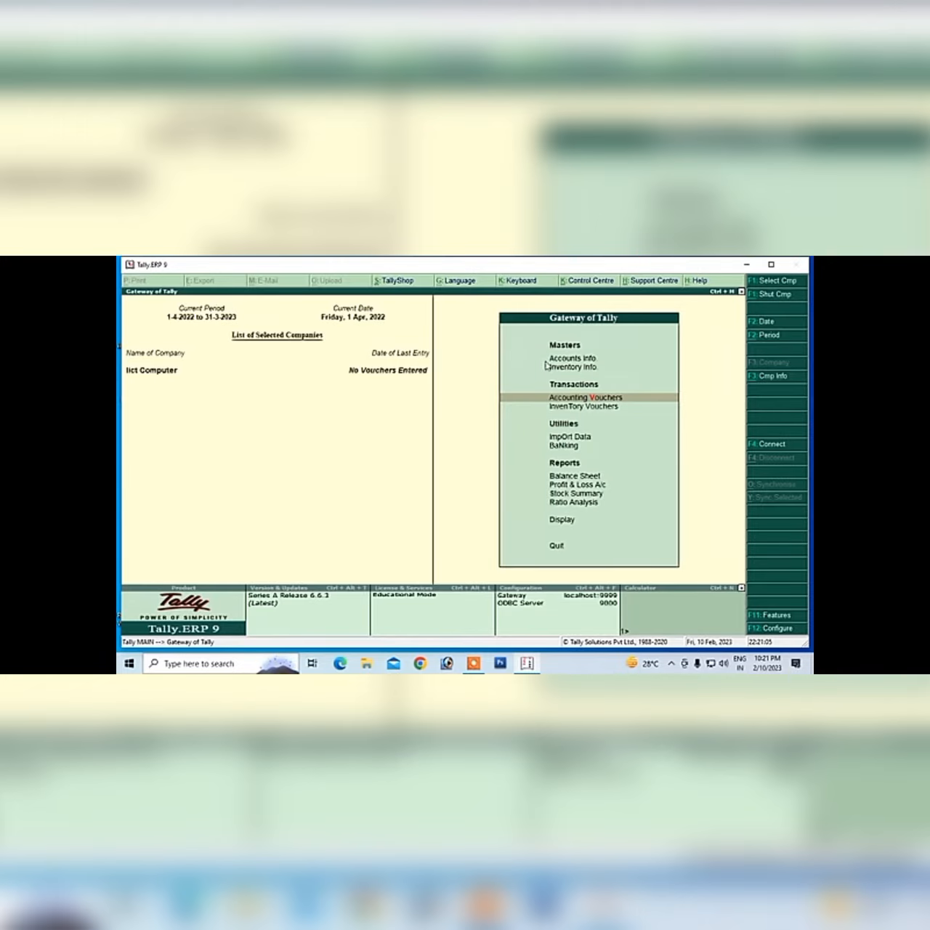
pyautogui.press('Return')
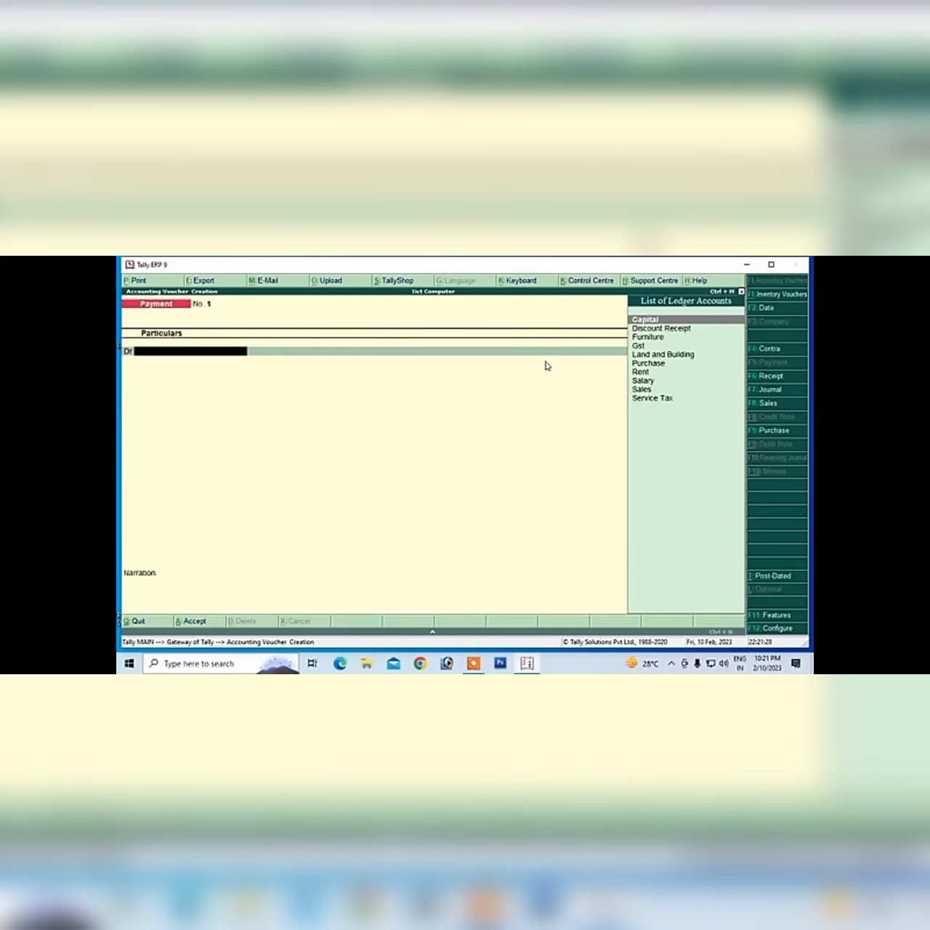
pyautogui.press('Escape')
pyautogui.press('Return')
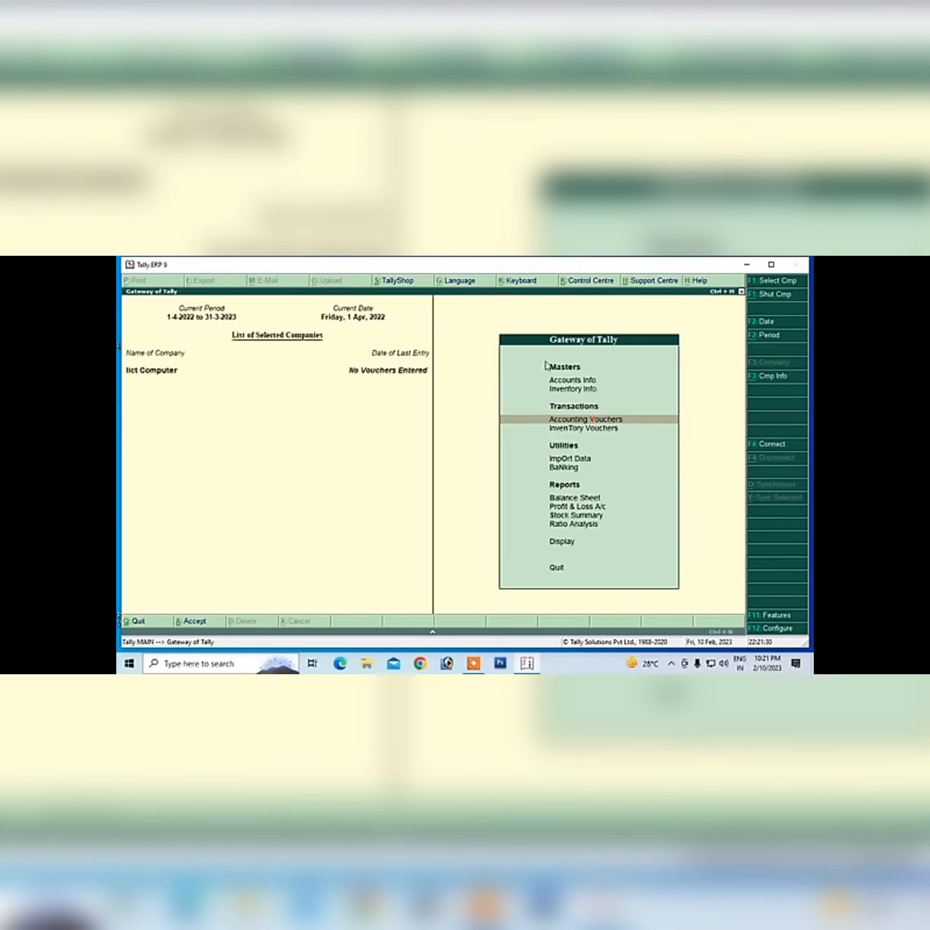
pyautogui.click(562, 381)
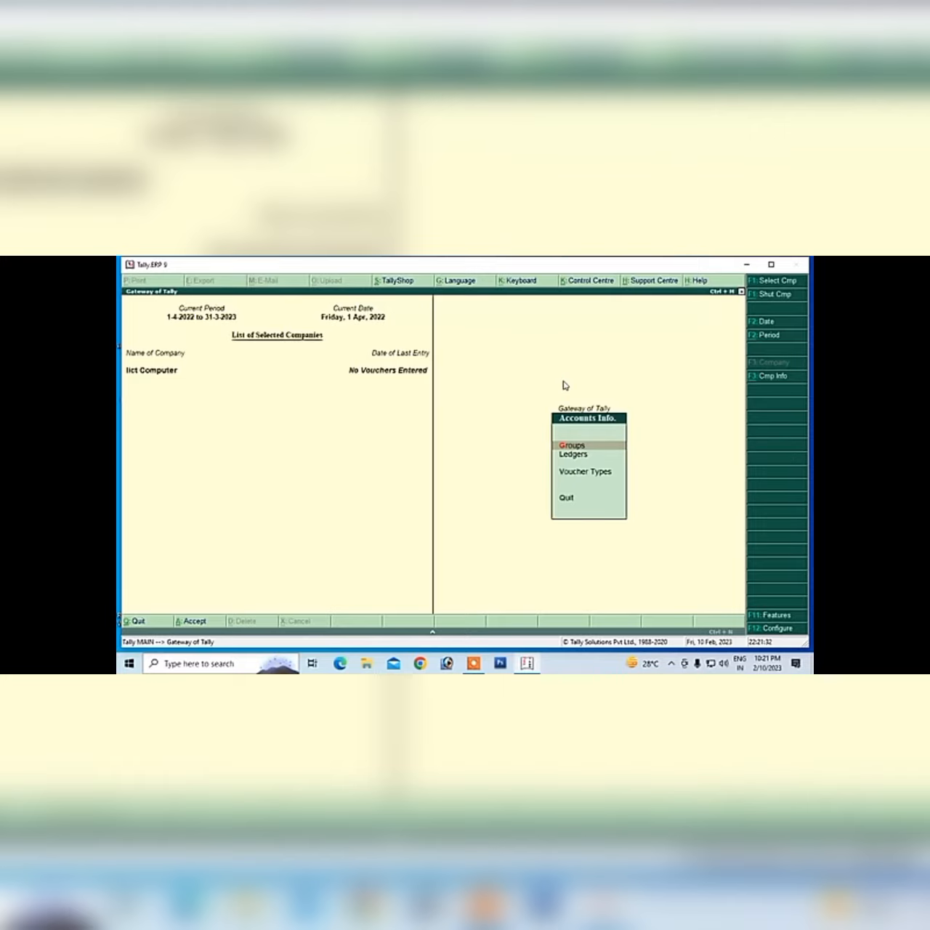
pyautogui.click(574, 456)
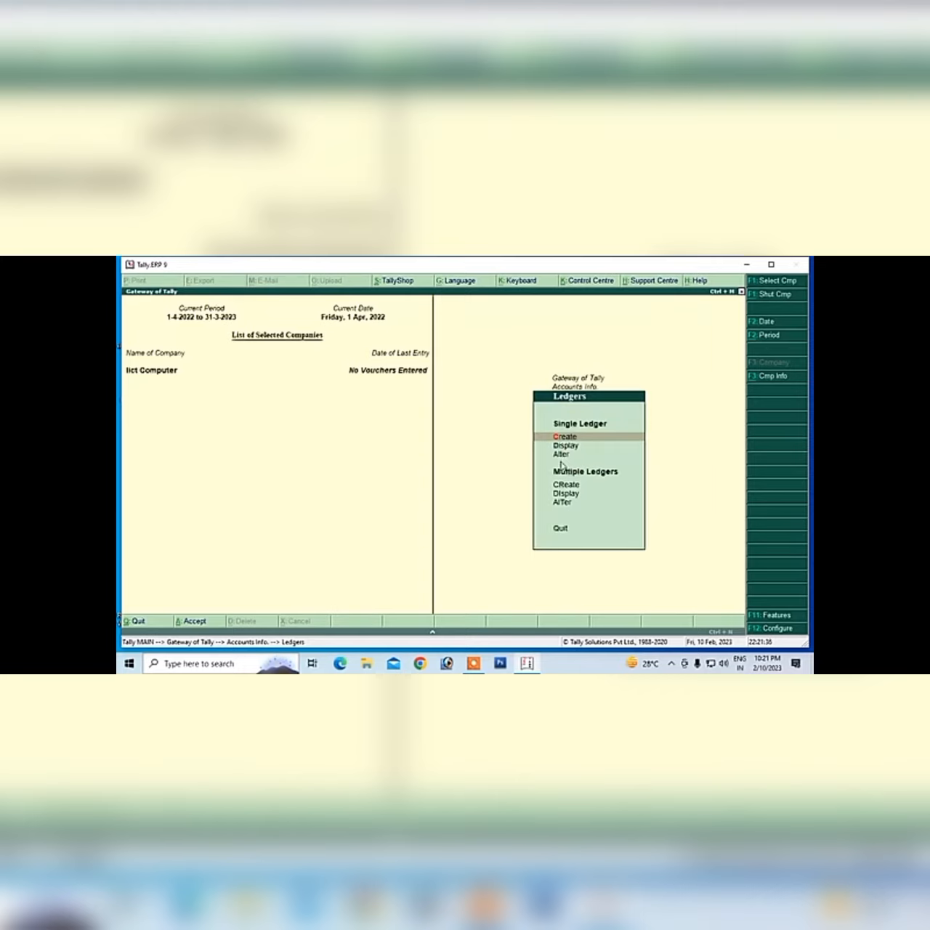
pyautogui.click(564, 527)
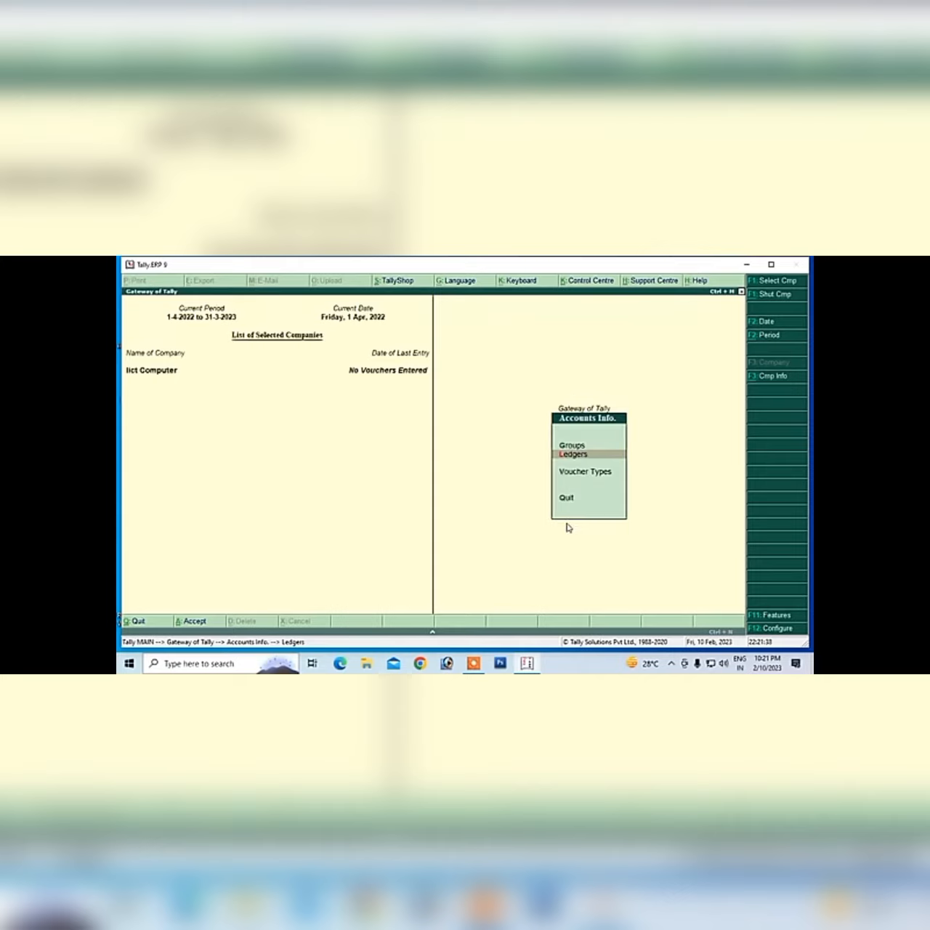
pyautogui.press('Escape')
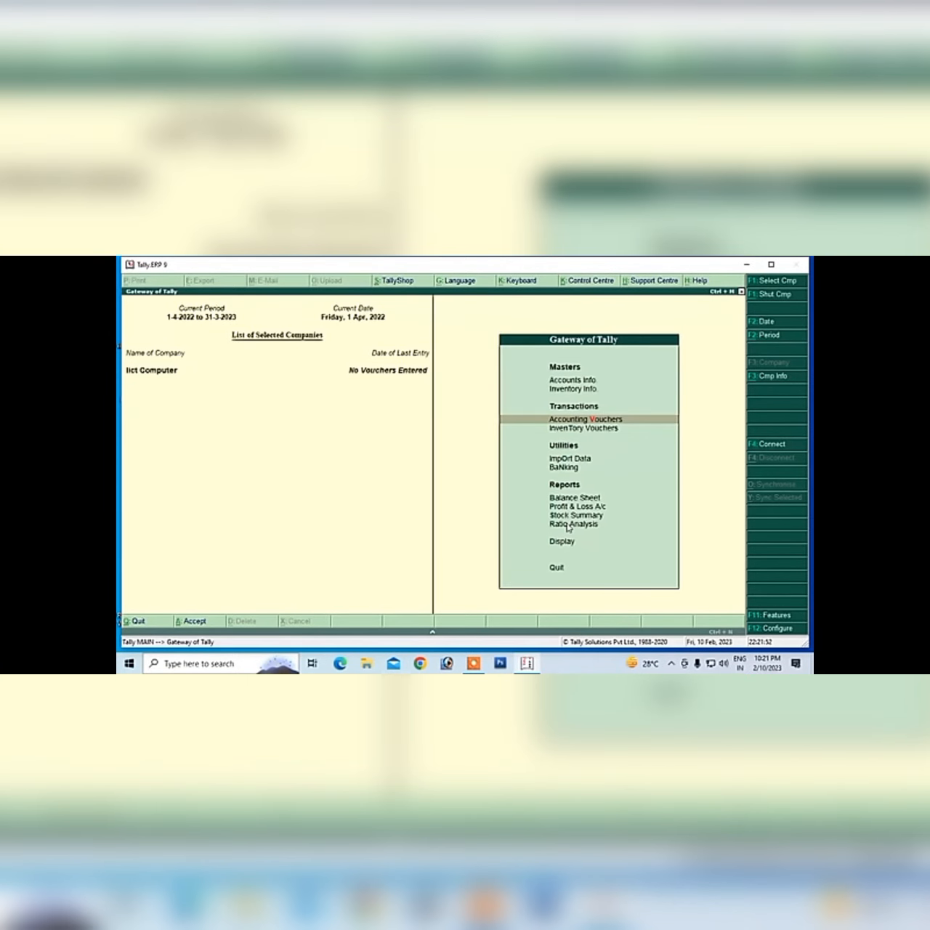
# Open accounting voucher creation from the Gateway of Tally and change the voucher type to Contra
pyautogui.press('Return')
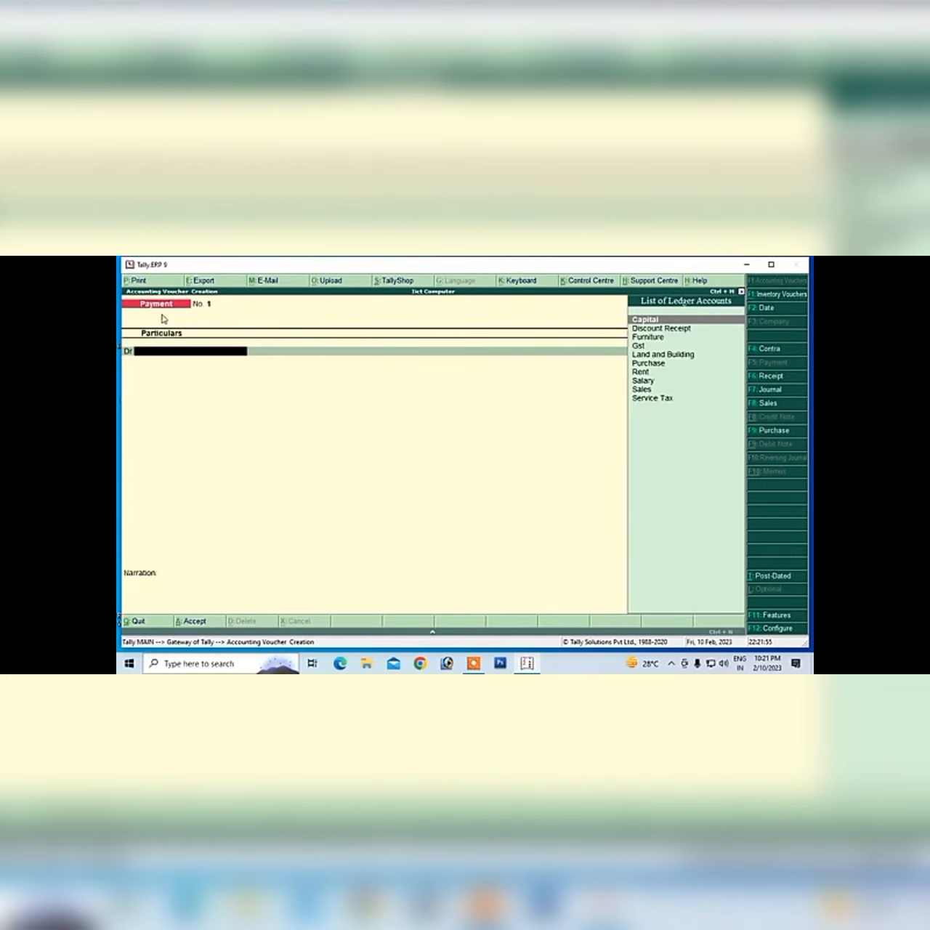
pyautogui.click(758, 352)
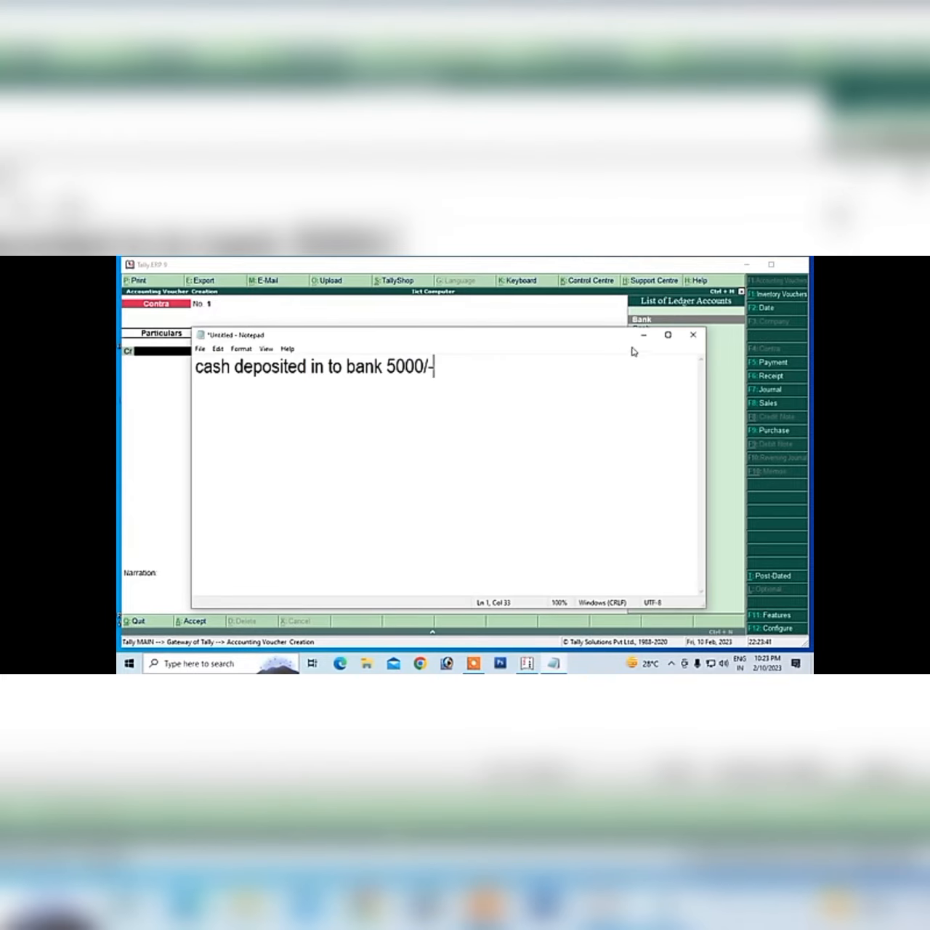
# Review the hdfc bank deposit transaction and its debit and credit lines in Notepad, and return to the Contra voucher in Tally.ERP 9
pyautogui.click(667, 334)
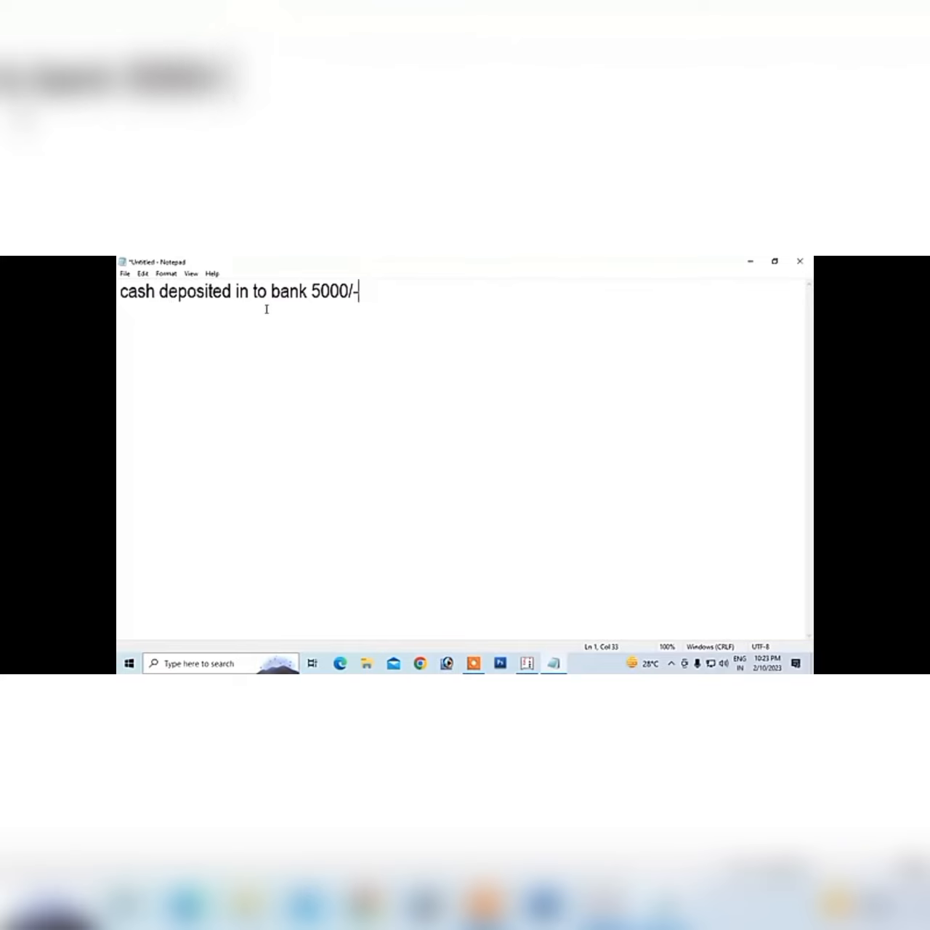
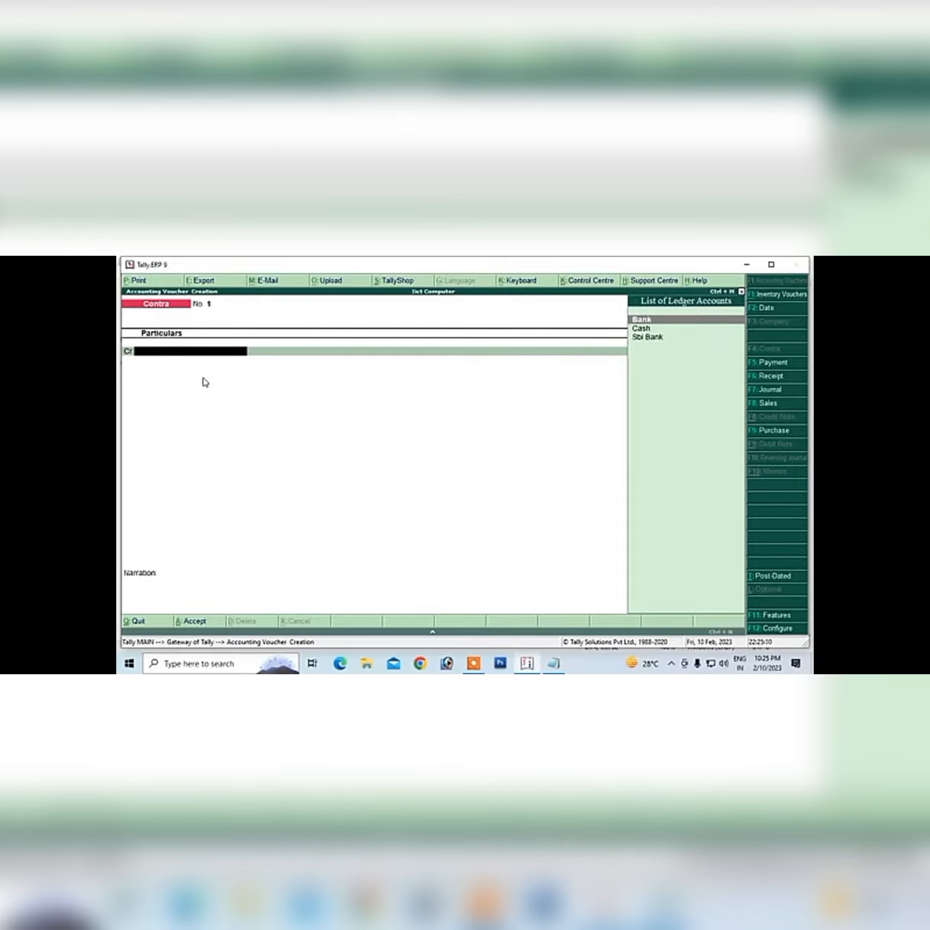
pyautogui.click(552, 665)
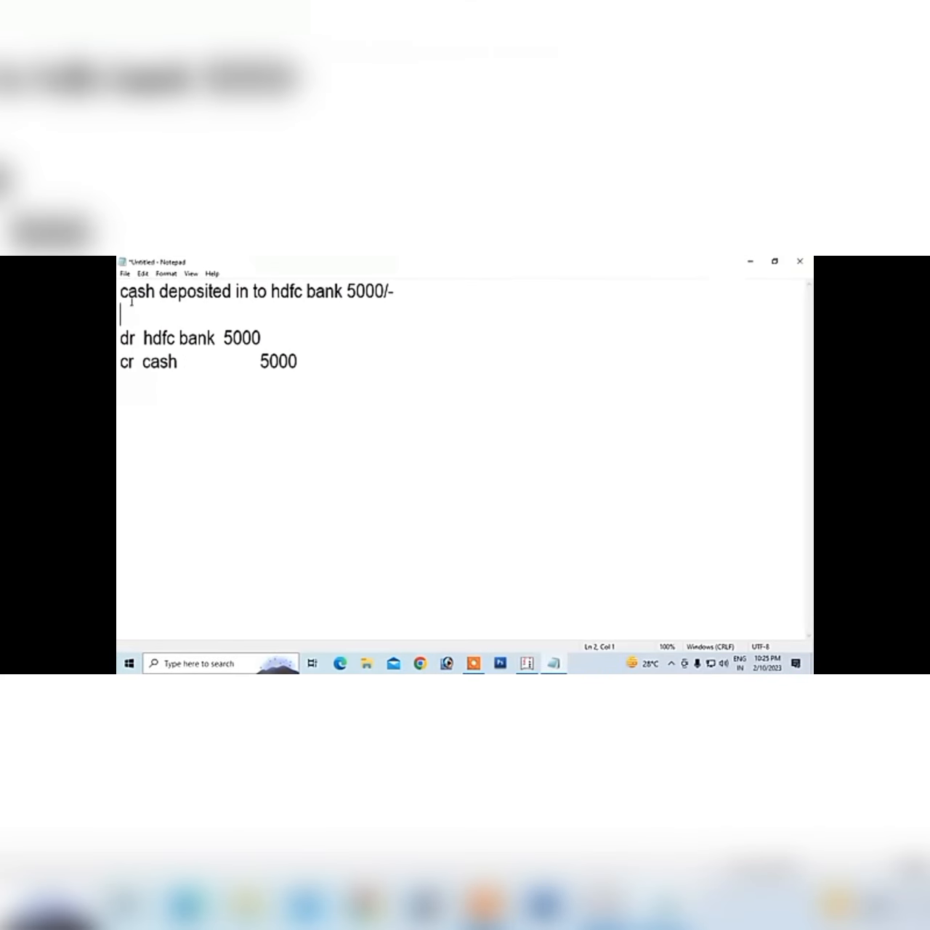
pyautogui.moveTo(121, 287); pyautogui.dragTo(320, 432)
pyautogui.click(320, 431)
pyautogui.click(526, 664)
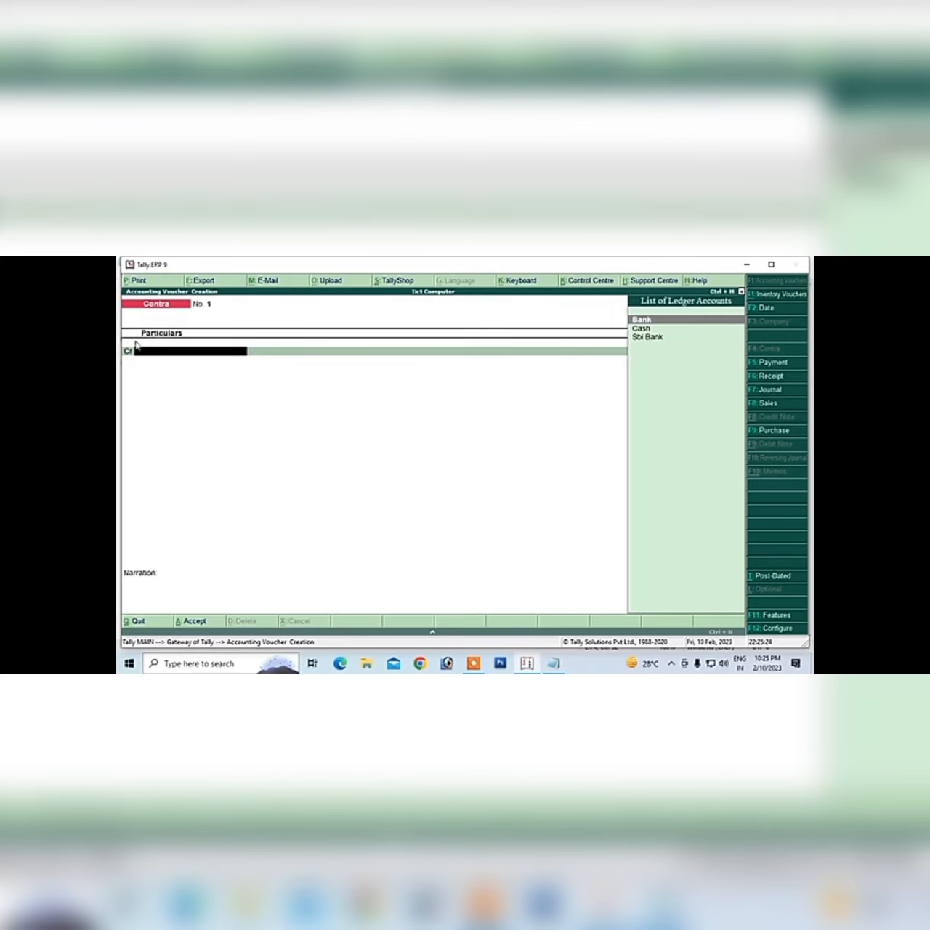
pyautogui.click(526, 663)
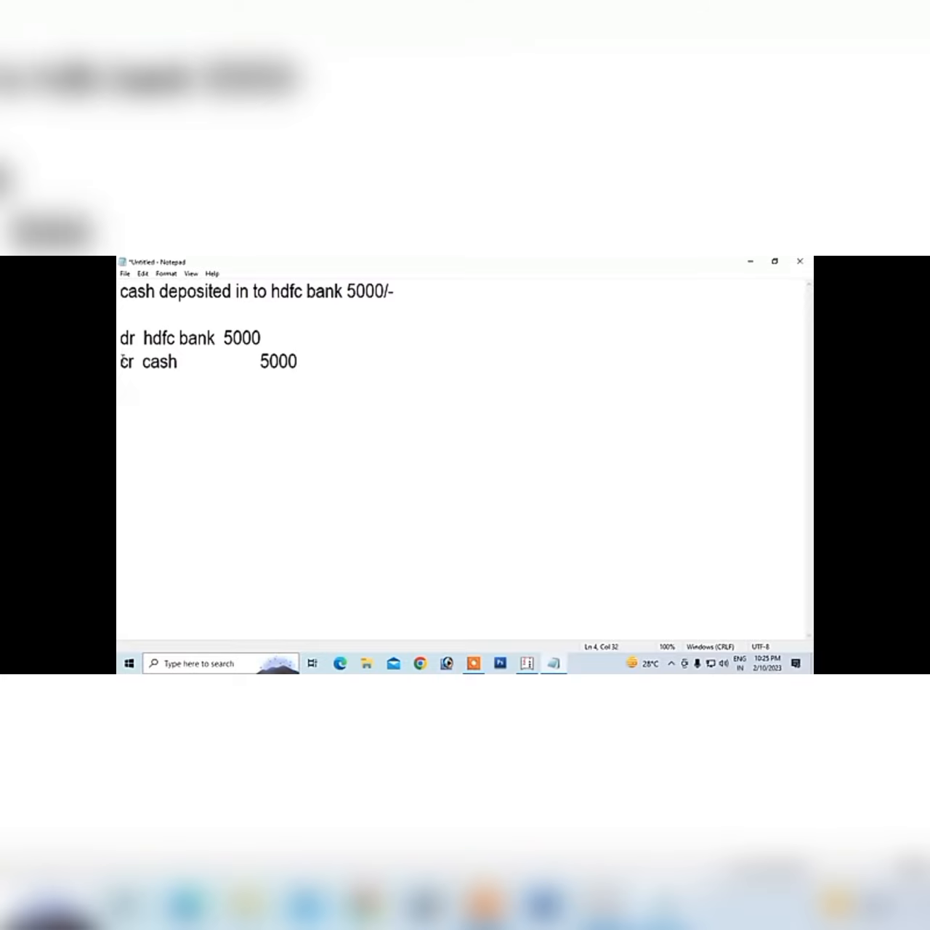
pyautogui.click(527, 664)
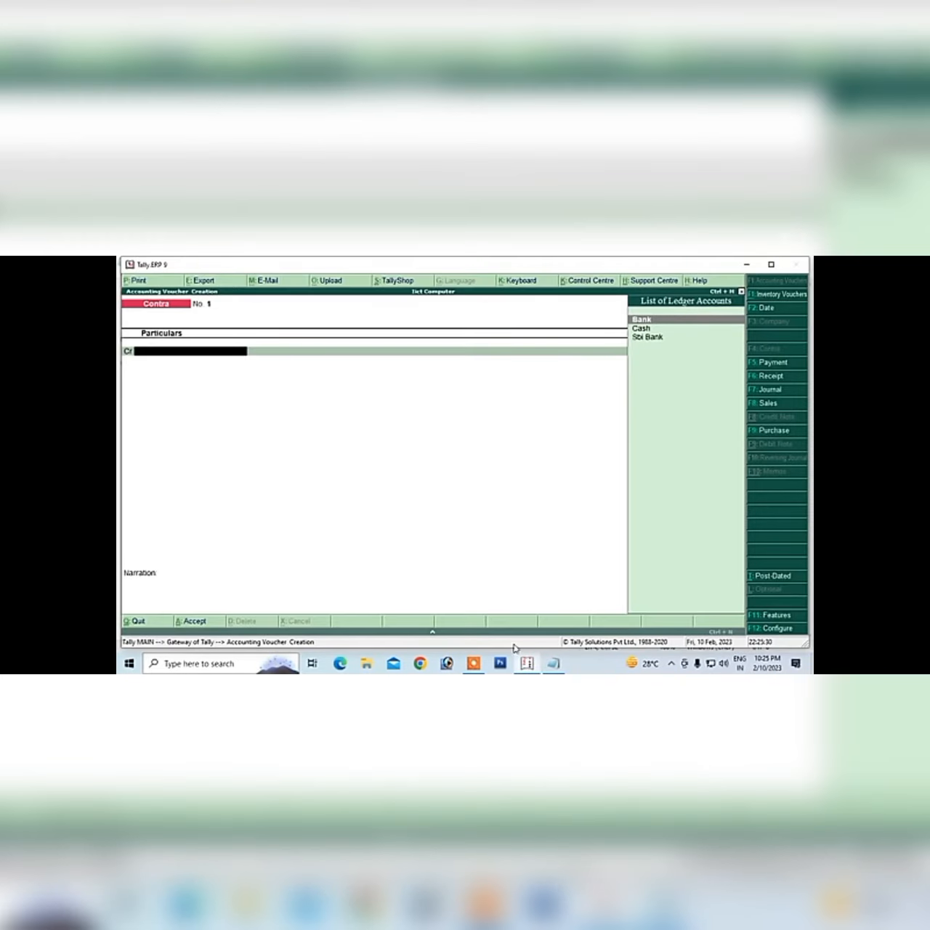
# Credit Cash with 5000 on the first line of the Contra voucher and dismiss the cash warning
pyautogui.click(648, 331)
pyautogui.press('Return')
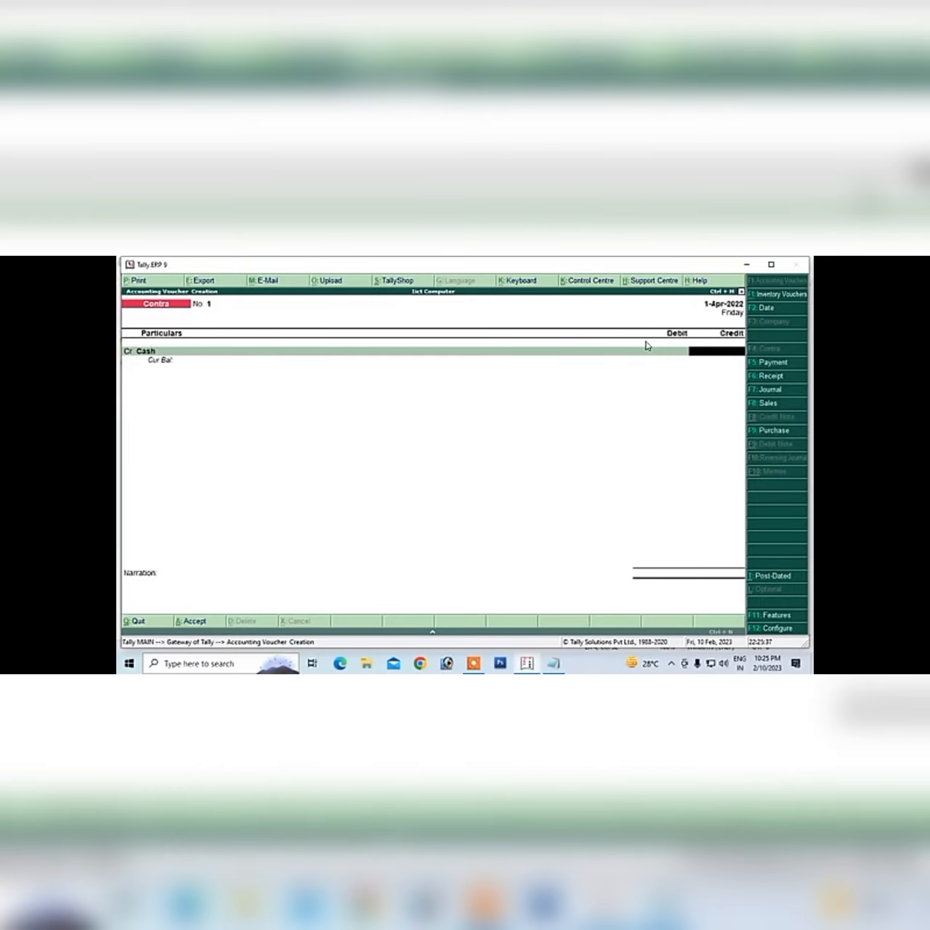
pyautogui.write('5000')
pyautogui.press('Return')
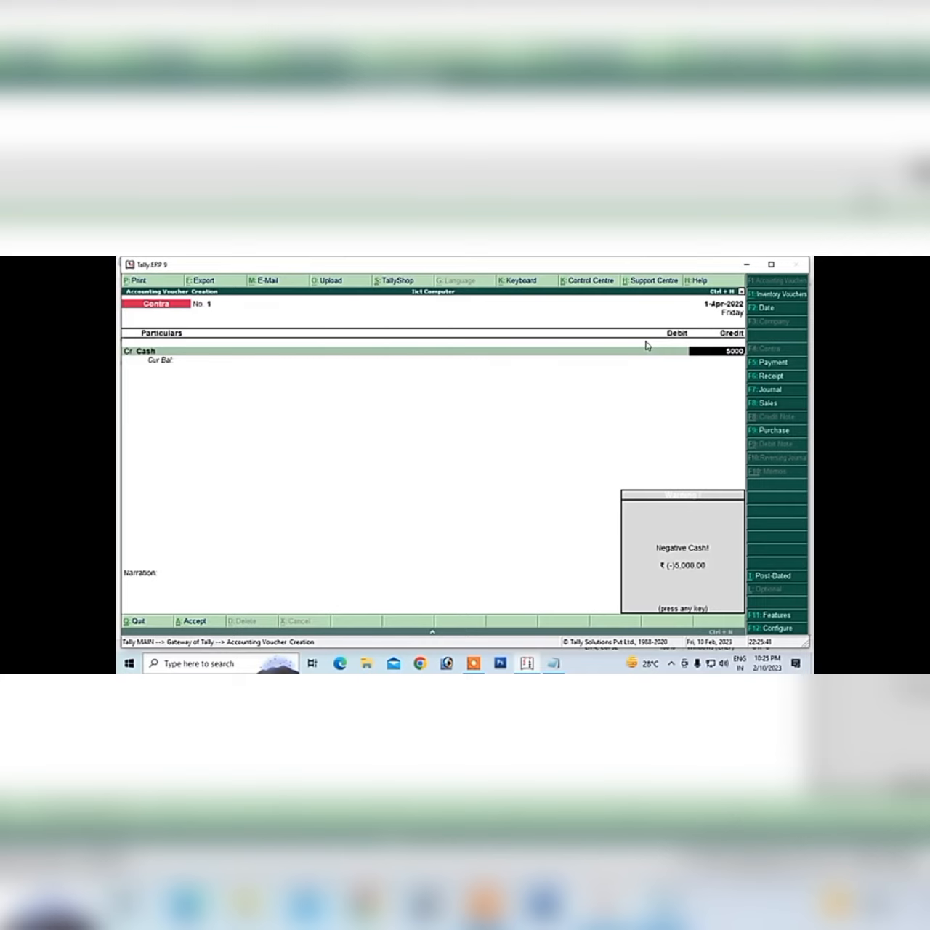
pyautogui.press('Return')
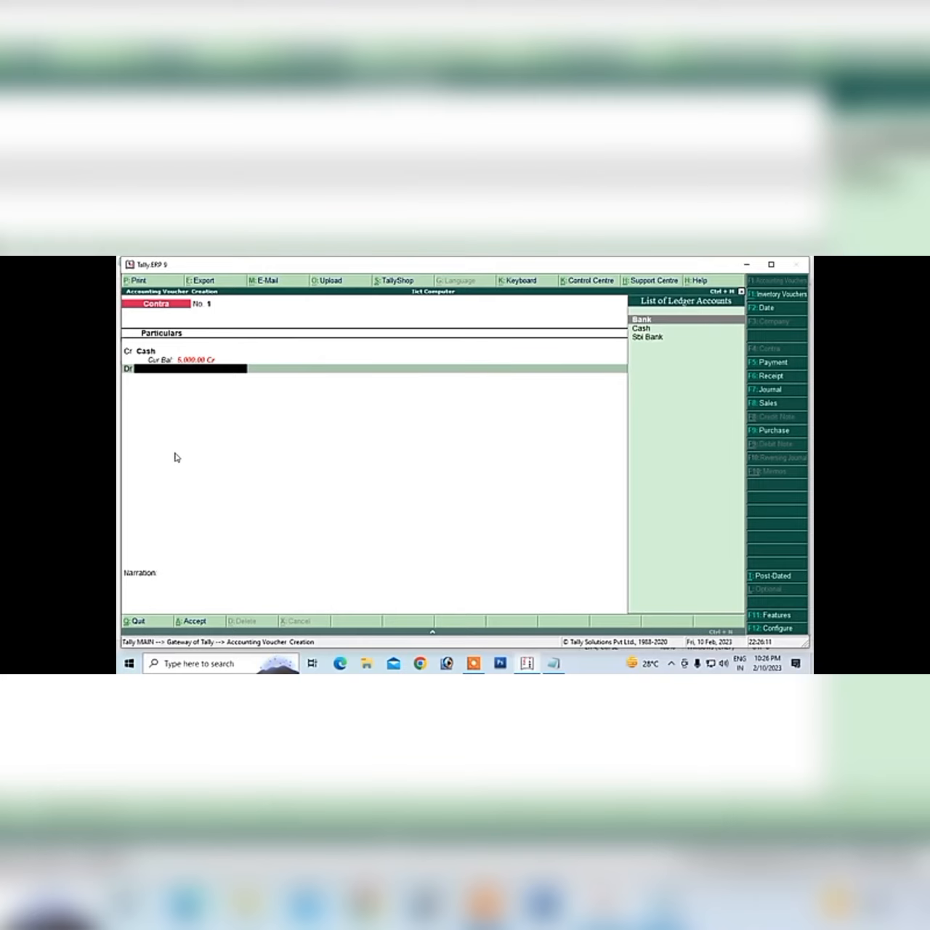
# Create the ledger Hdfc Bank under Bank Accounts from the voucher's debit line, leaving its account and mailing details at their defaults
pyautogui.hotkey('alt', 'c')
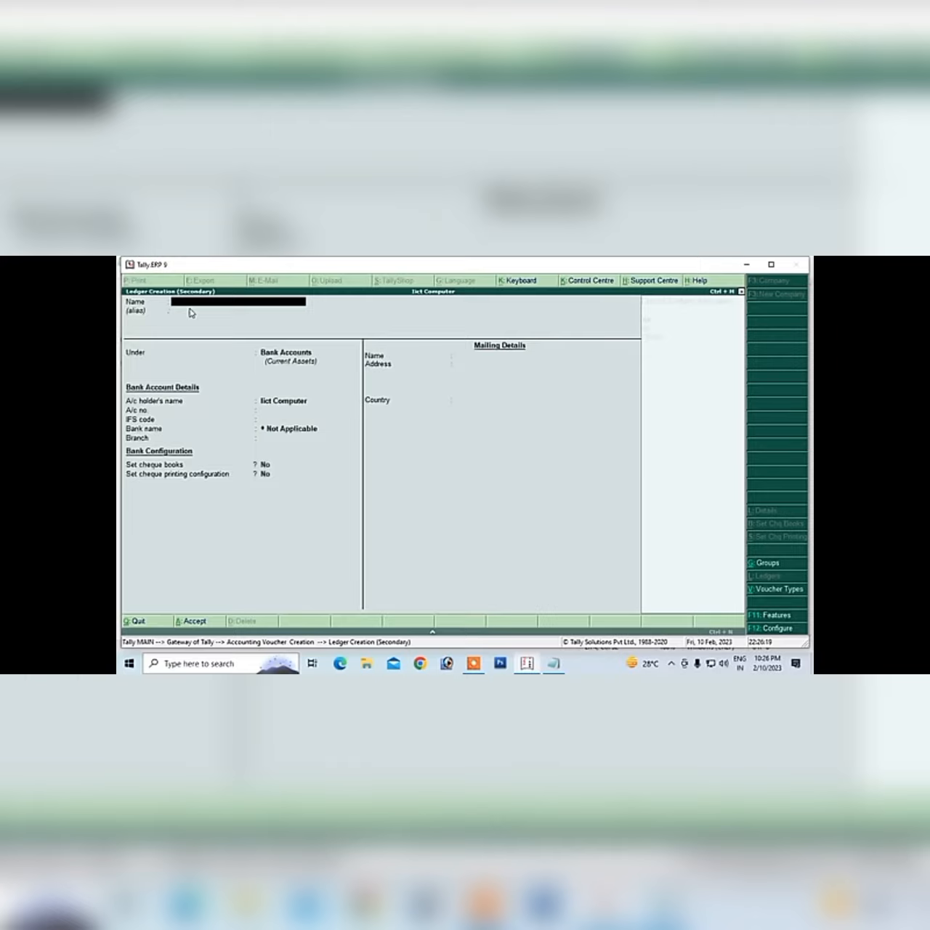
pyautogui.write('Hdfc Bank')
pyautogui.press('Return')
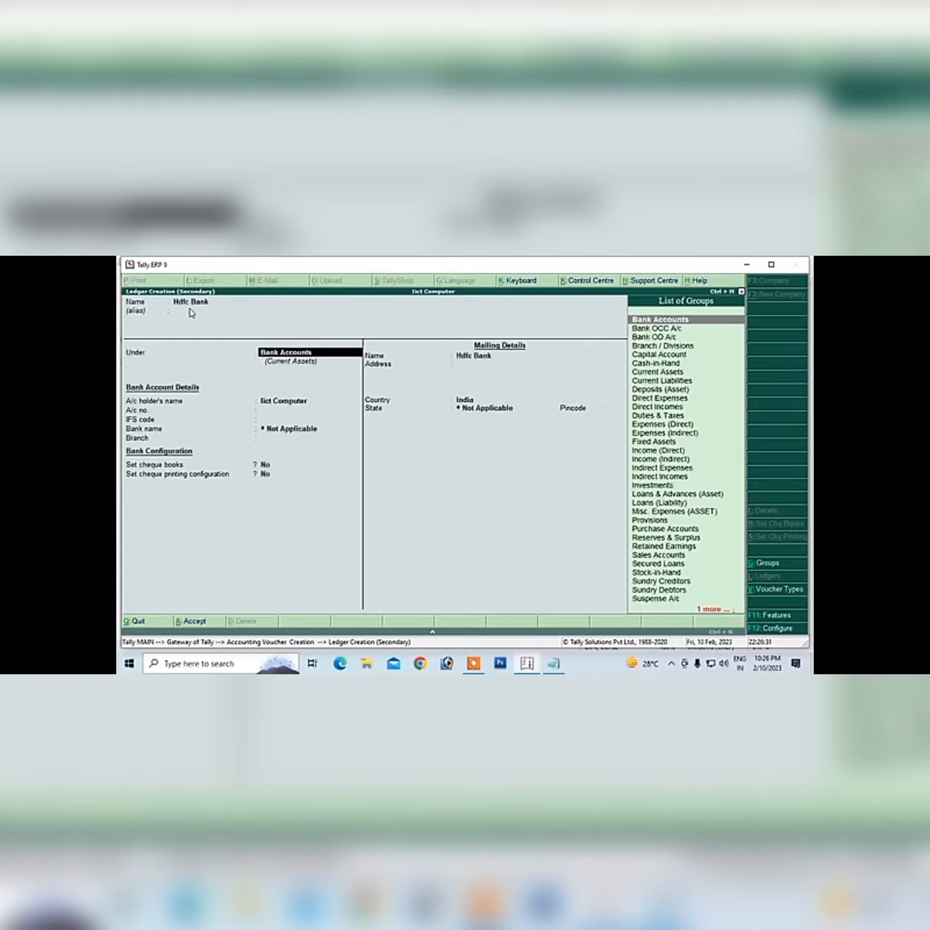
pyautogui.press('Return')
pyautogui.press('Return')
pyautogui.press('Return')
pyautogui.press('Return')
pyautogui.press('Return')
pyautogui.press('Return')
pyautogui.press('Return')
pyautogui.press('Return')
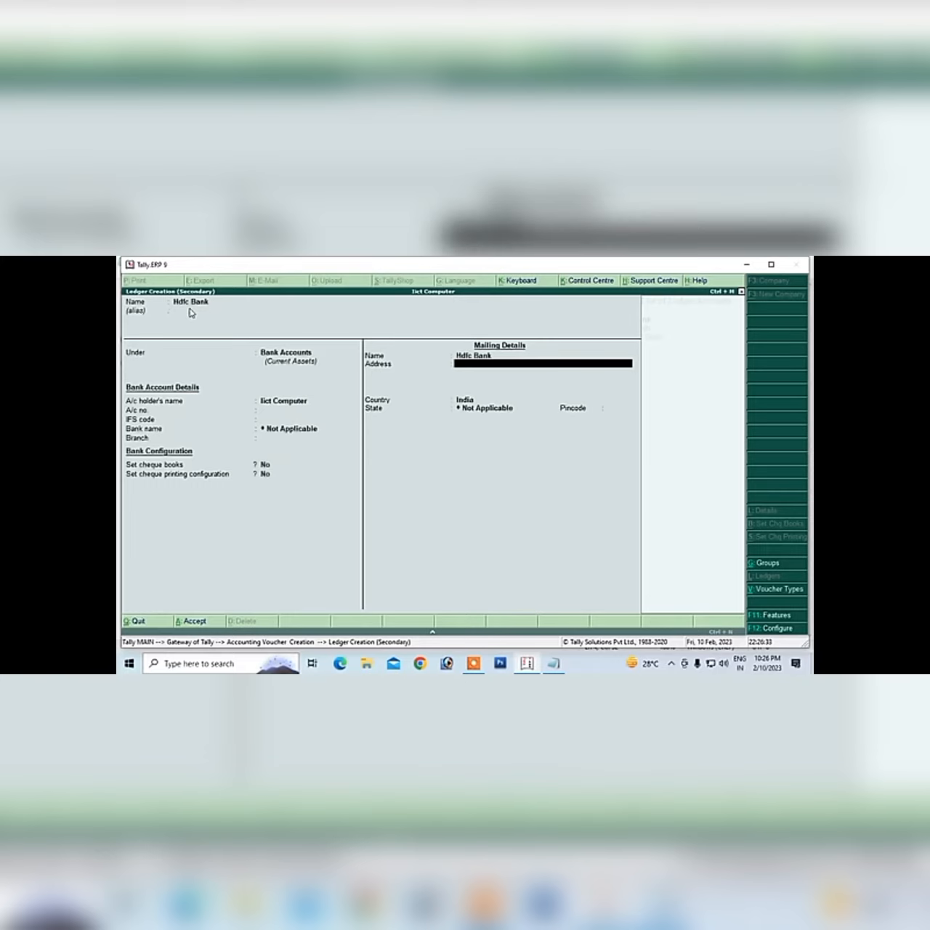
pyautogui.press('Return')
pyautogui.press('Return')
pyautogui.press('Return')
pyautogui.press('Return')
pyautogui.press('Return')
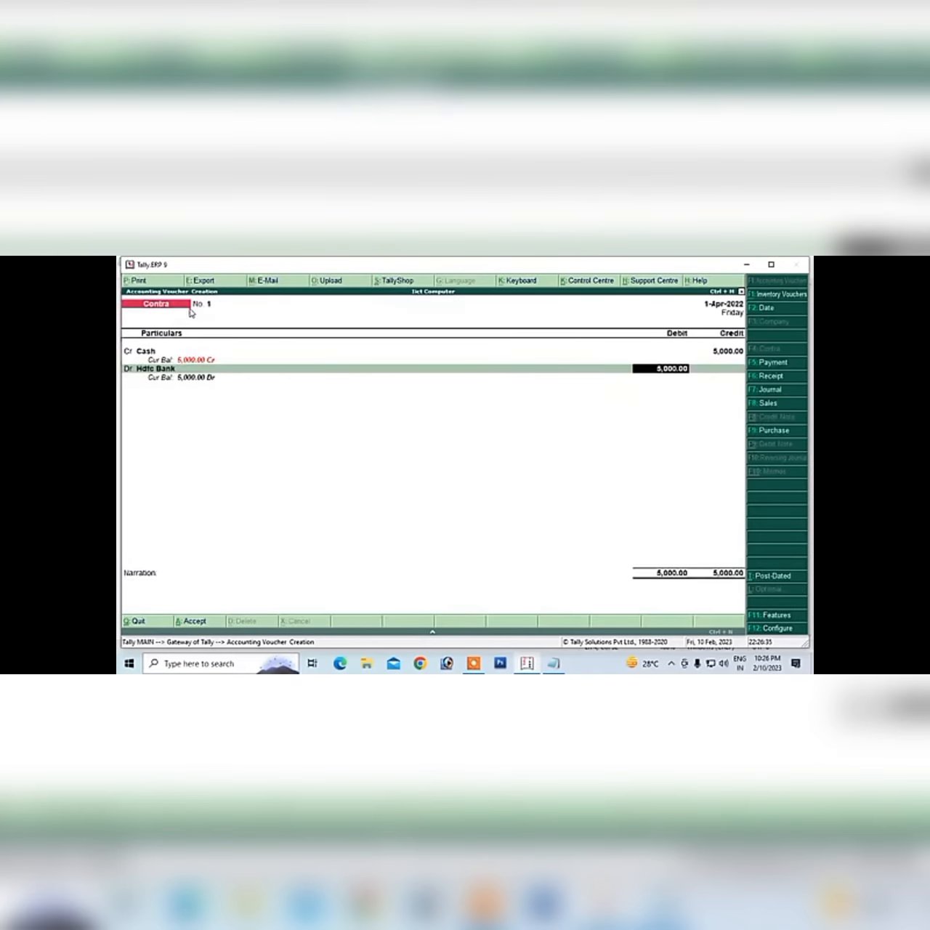
# Debit Hdfc Bank with 5,000.00, allocate it as a Cash transaction, and enter 5 notes of the 1000 denomination
pyautogui.press('Return')
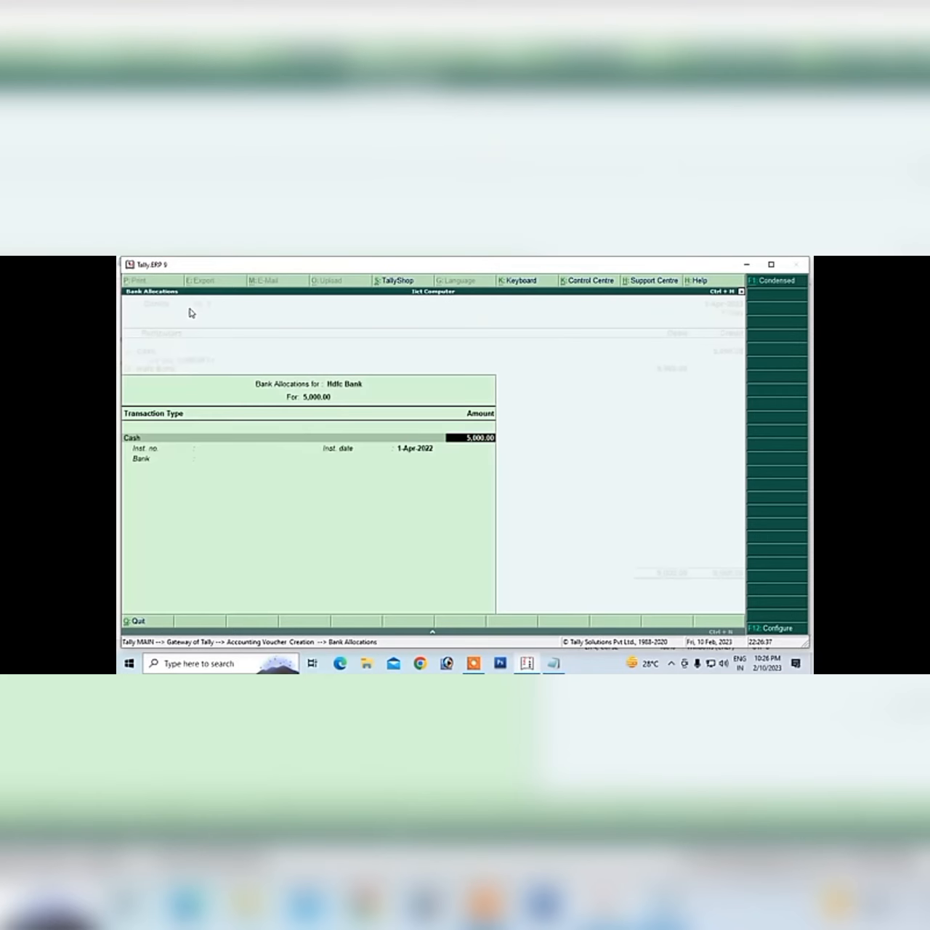
pyautogui.press('Return')
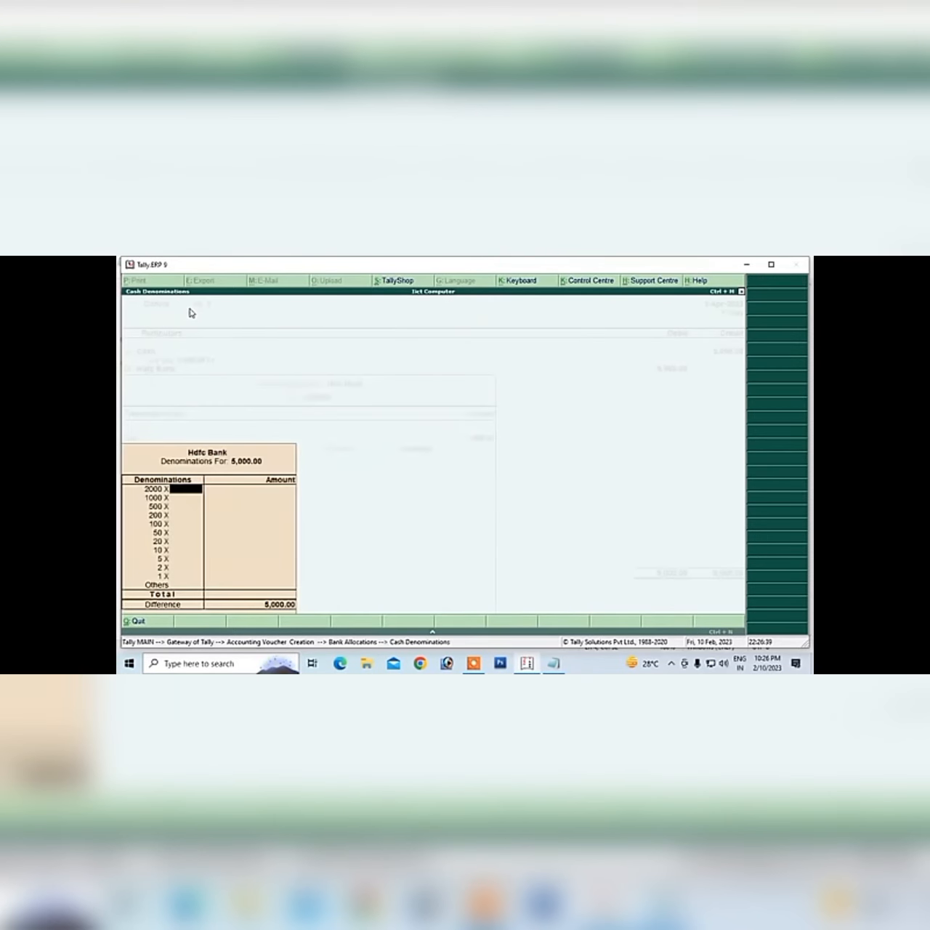
pyautogui.press('Return')
pyautogui.write('5')
pyautogui.press('Return')
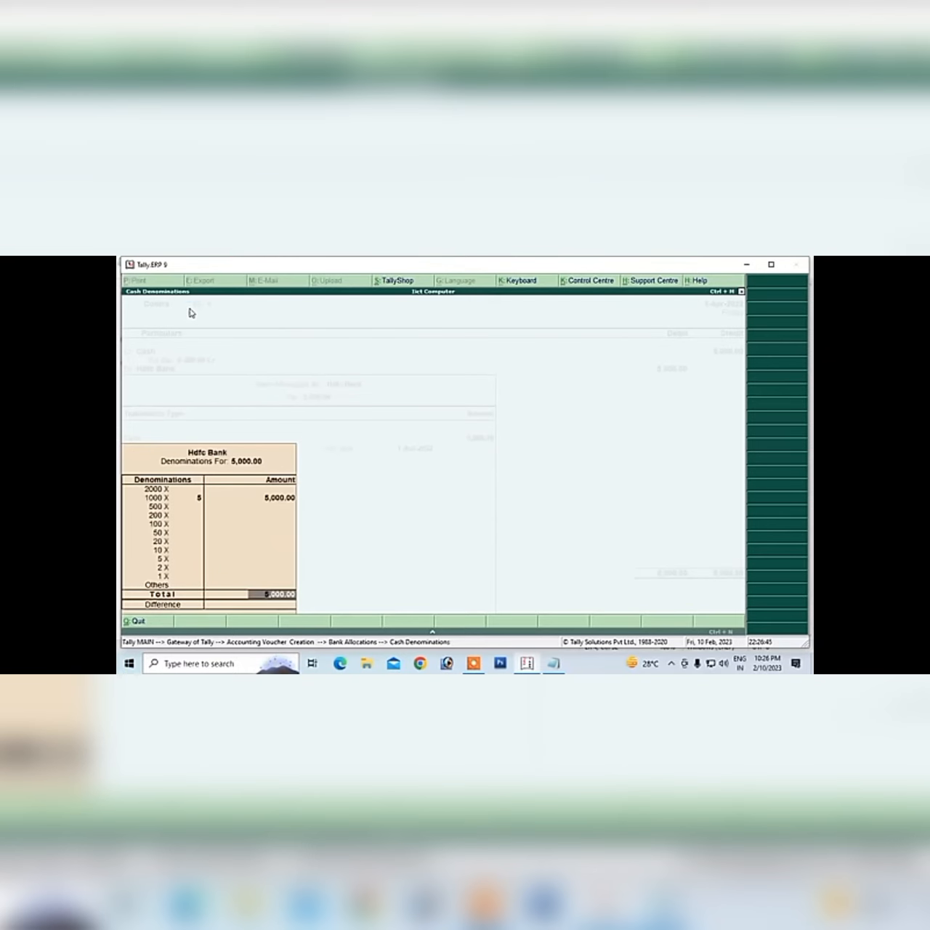
pyautogui.press('Return')
pyautogui.press('Return')
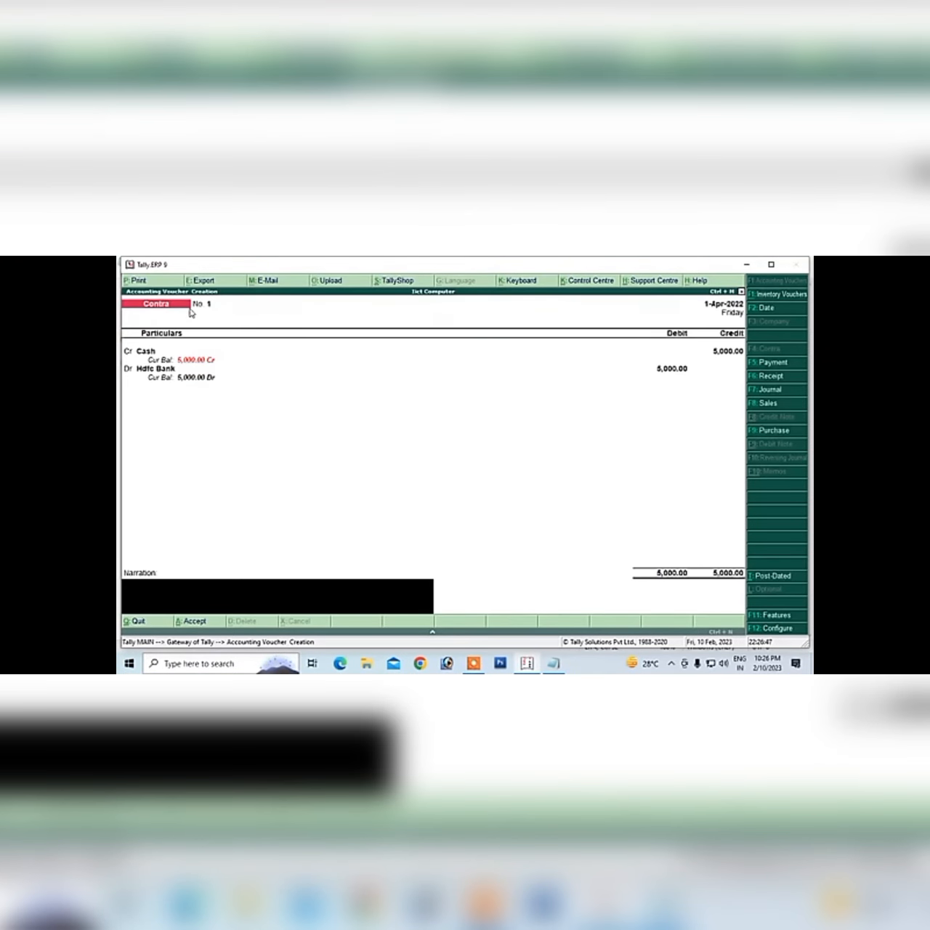
# Enter a narration beginning "being cash" for the deposit and save the Contra voucher
pyautogui.write('being cash depod')
pyautogui.press('BackSpace')
pyautogui.write('s')
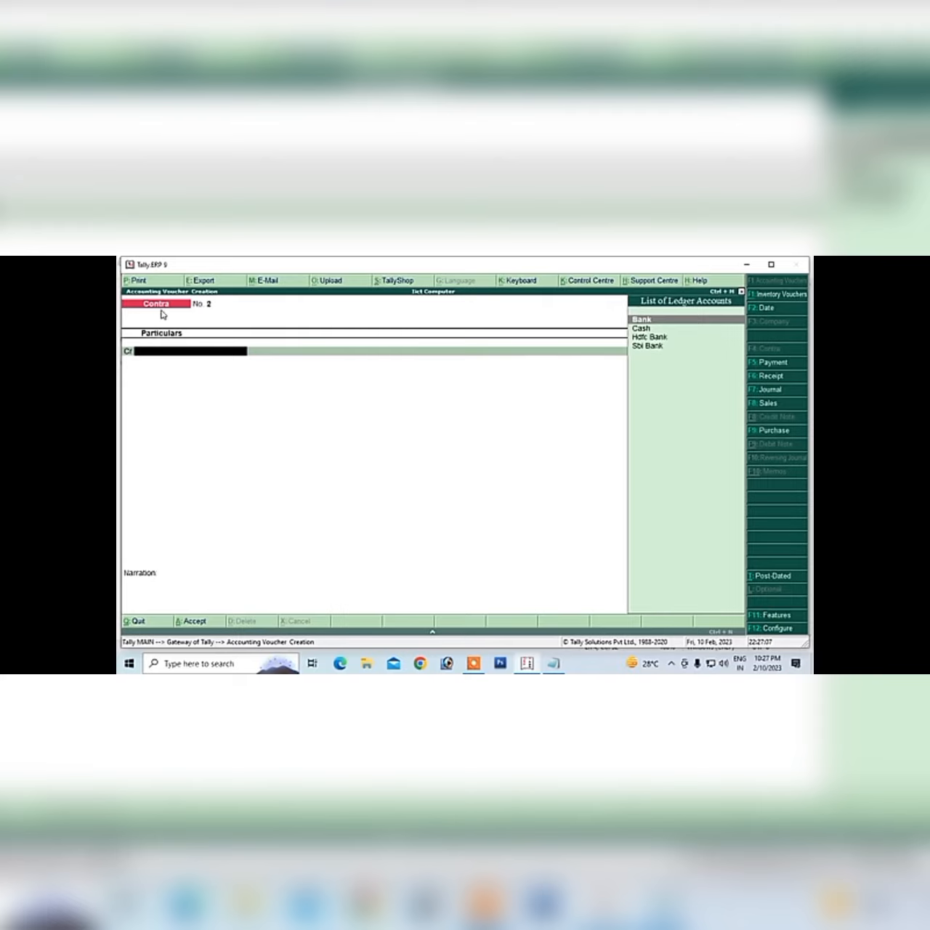
# Switch to Notepad and replace "deposited" with "withdraw" in the transaction sentence
pyautogui.click(550, 662)
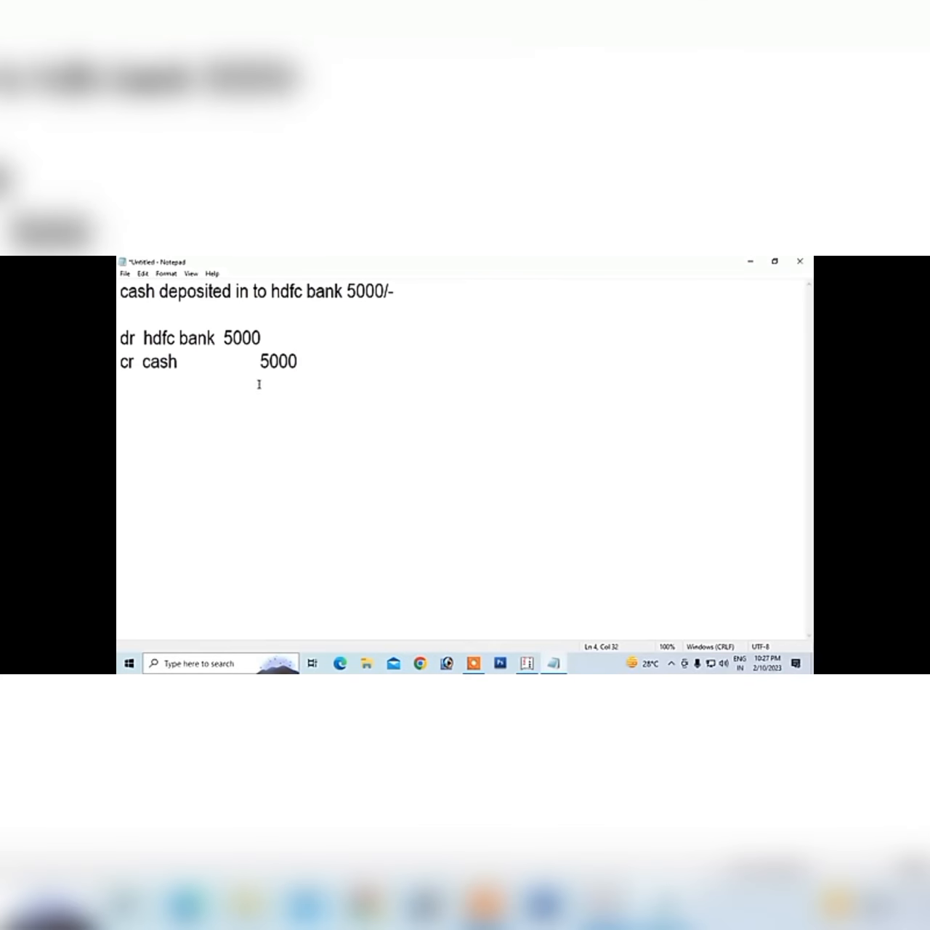
pyautogui.click(160, 291)
pyautogui.moveTo(160, 291); pyautogui.dragTo(231, 291)
pyautogui.write('withdr')
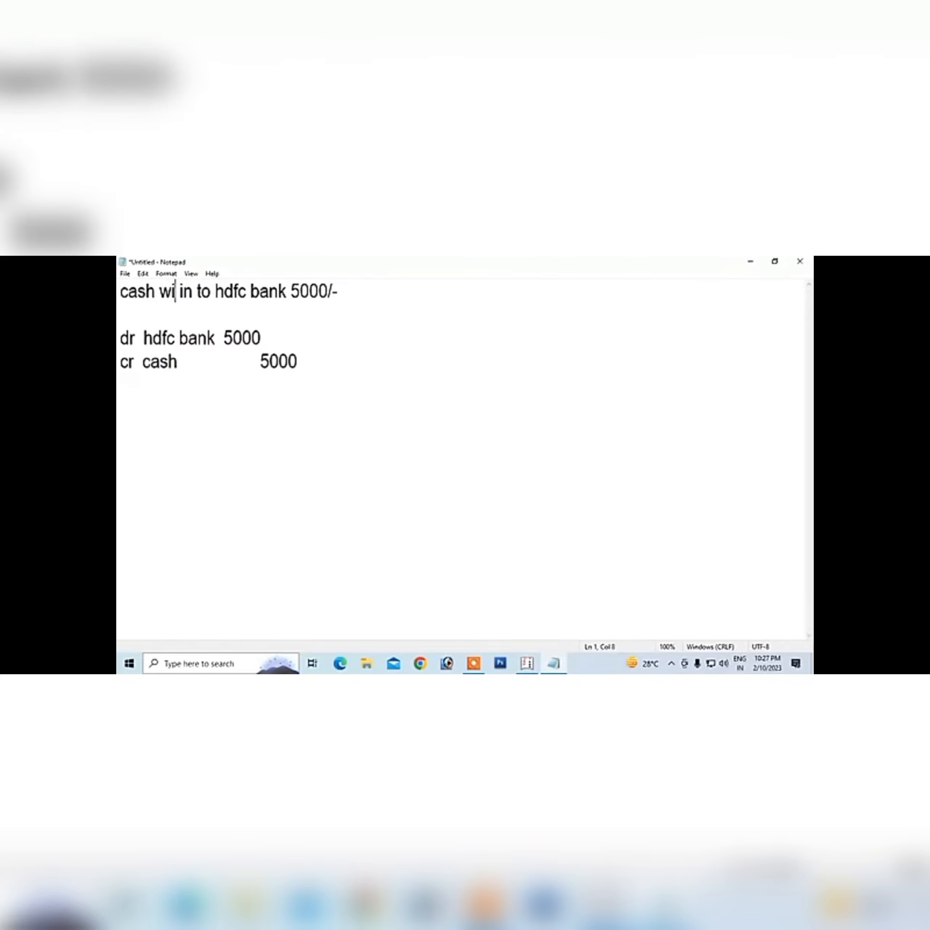
pyautogui.write('aw')
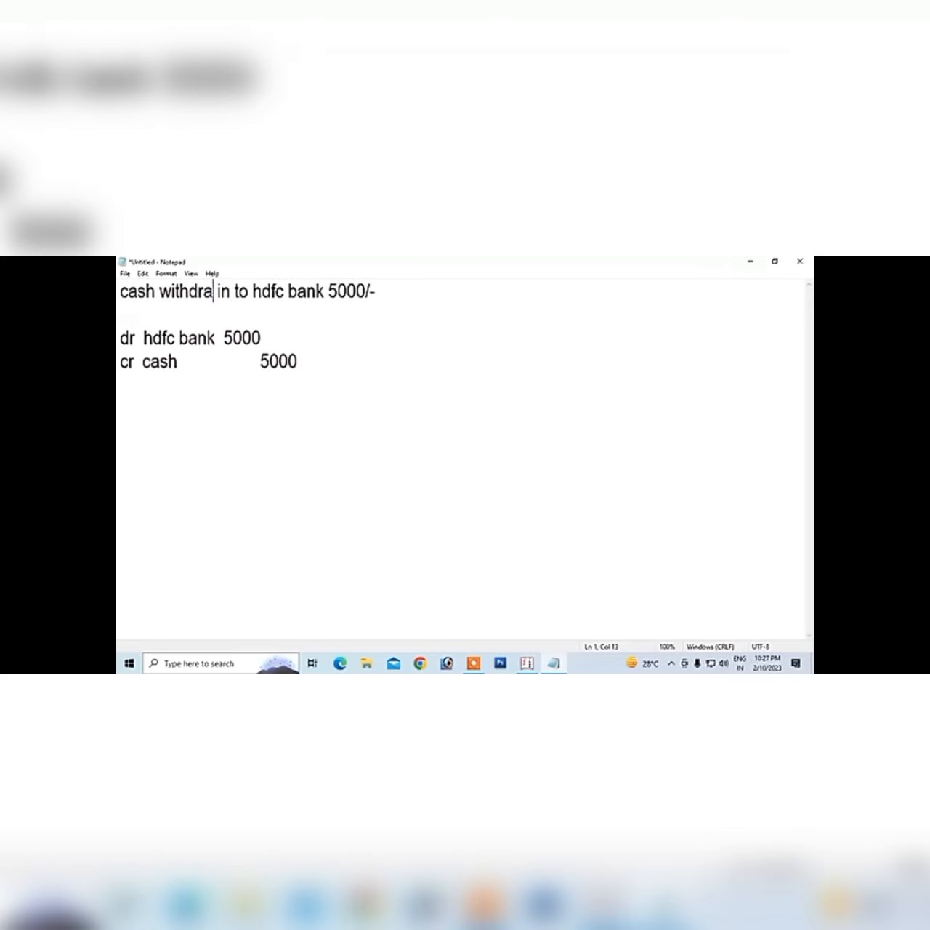
# Replace "in to" with "from" so the note's first line reads "cash withdraw from hdfc bank 5000/-"
pyautogui.press('Right')
pyautogui.press('Right')
pyautogui.press('Right')
pyautogui.press('Right')
pyautogui.press('Right')
pyautogui.press('Right')
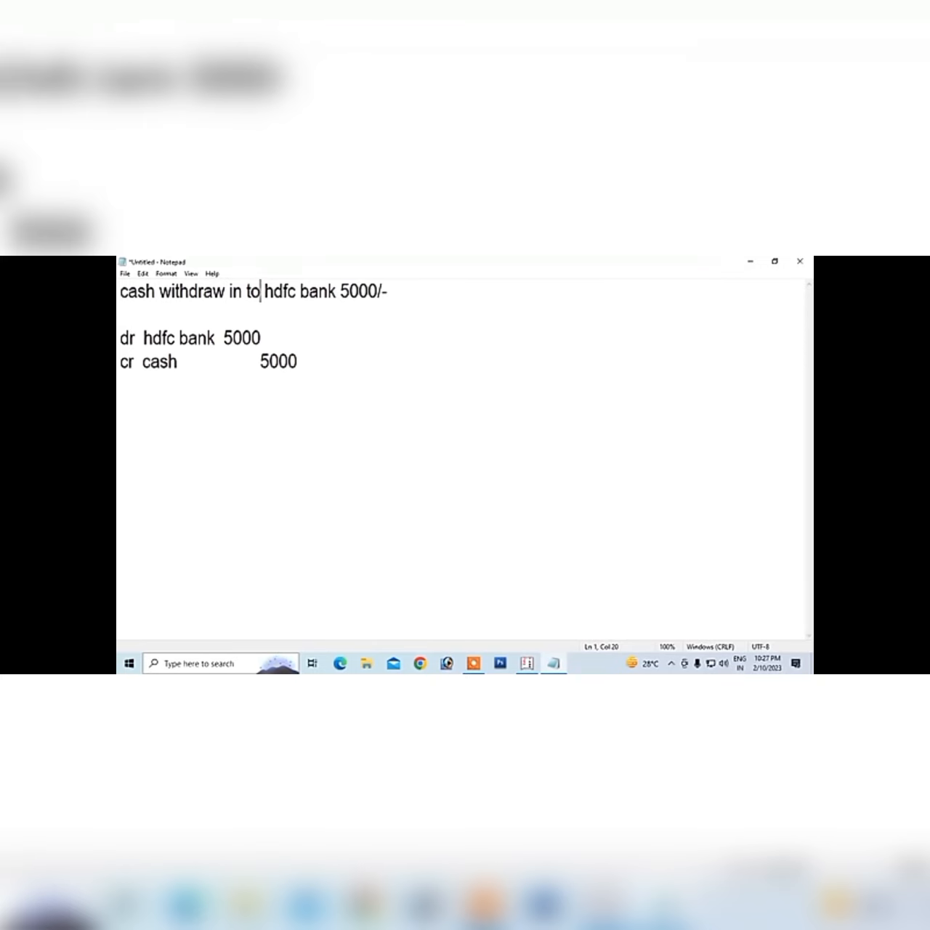
pyautogui.press('BackSpace')
pyautogui.press('BackSpace')
pyautogui.press('BackSpace')
pyautogui.press('BackSpace')
pyautogui.press('BackSpace')
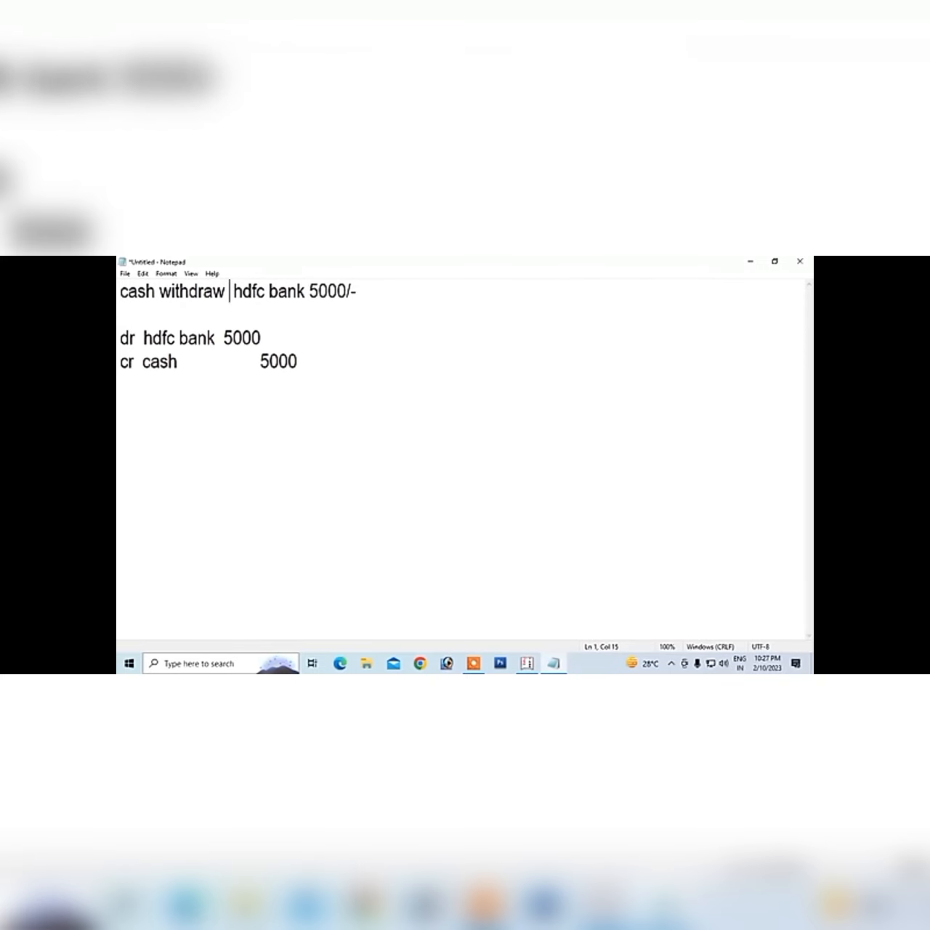
pyautogui.write('from')
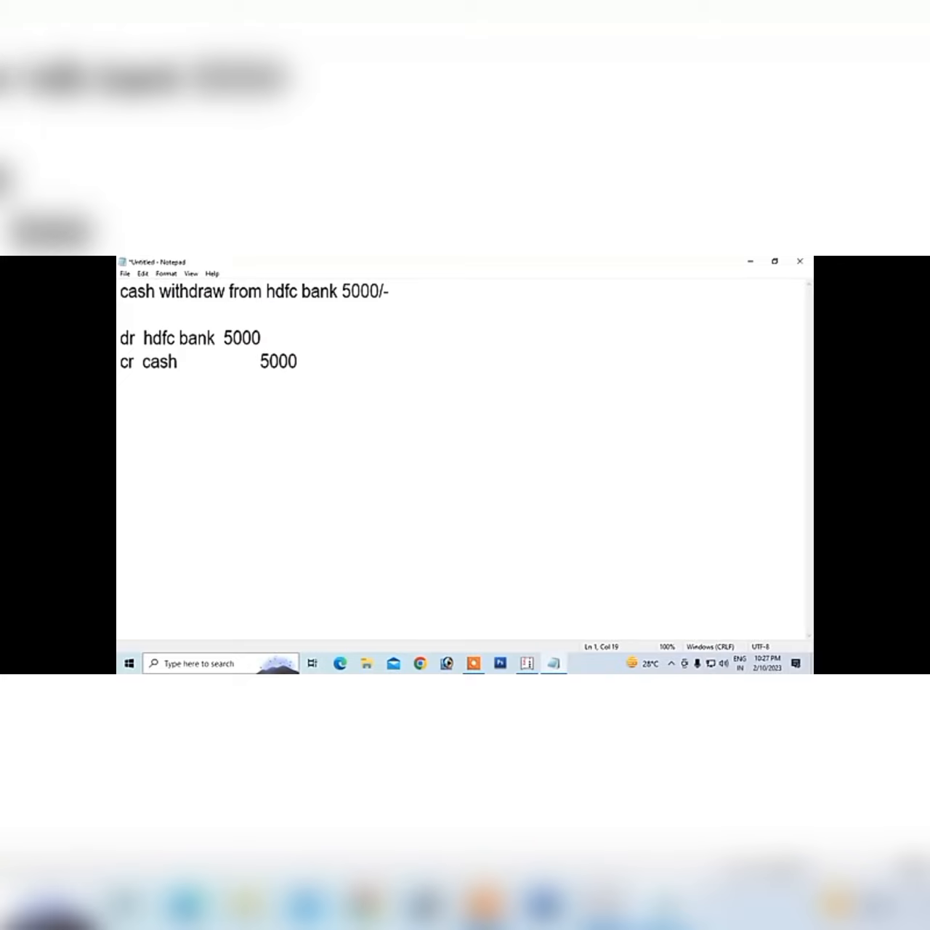
# Change the amount in the note's first line to 2000, so it reads "cash withdraw from hdfc bank 2000/-"
pyautogui.press('Right')
pyautogui.press('Right')
pyautogui.press('Right')
pyautogui.press('Right')
pyautogui.press('Right')
pyautogui.press('Right')
pyautogui.press('Right')
pyautogui.press('Right')
pyautogui.press('Right')
pyautogui.press('Right')
pyautogui.press('Right')
pyautogui.press('Delete')
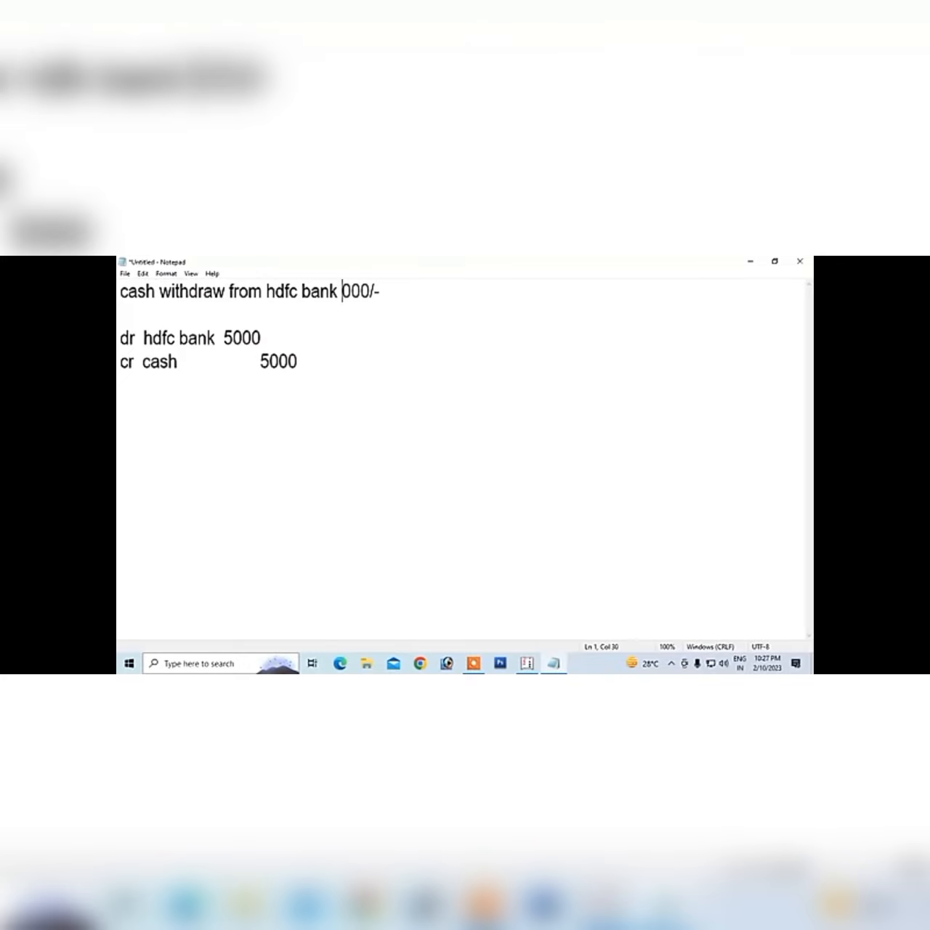
pyautogui.write('2')
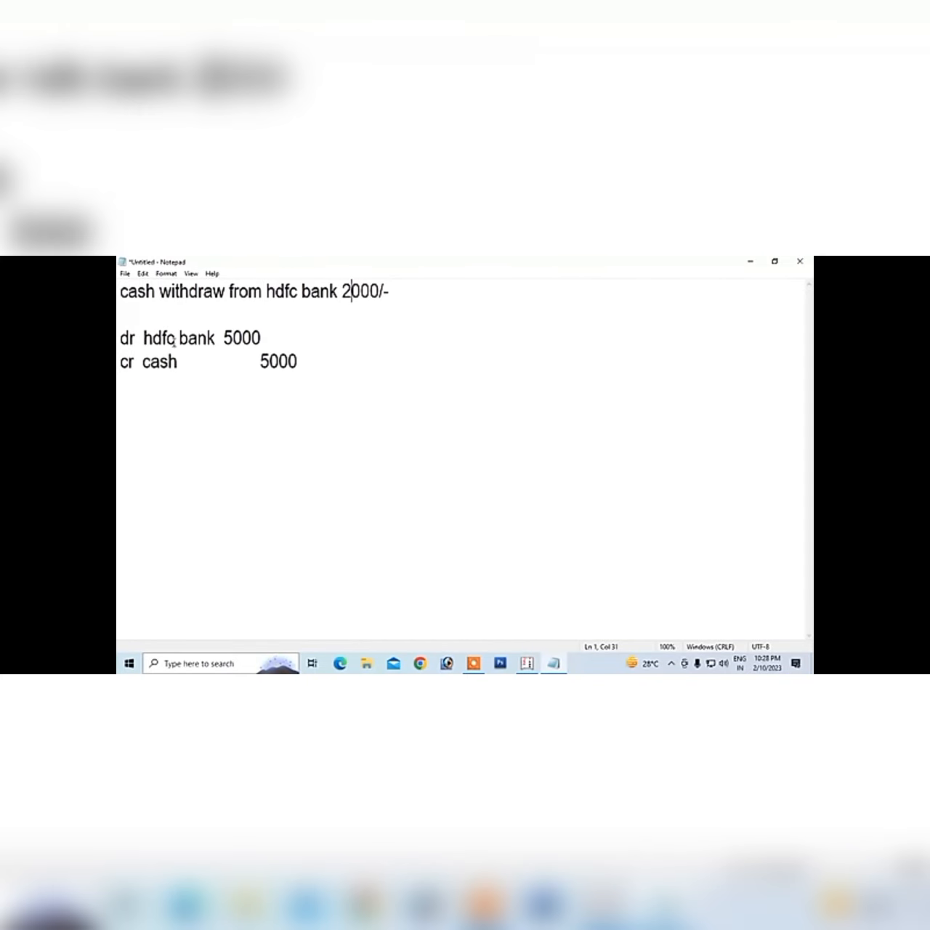
# Replace "hdfc bank" with "cash" on the note's debit line and set its amount to 2000
pyautogui.click(208, 338)
pyautogui.moveTo(215, 338); pyautogui.dragTo(143, 338)
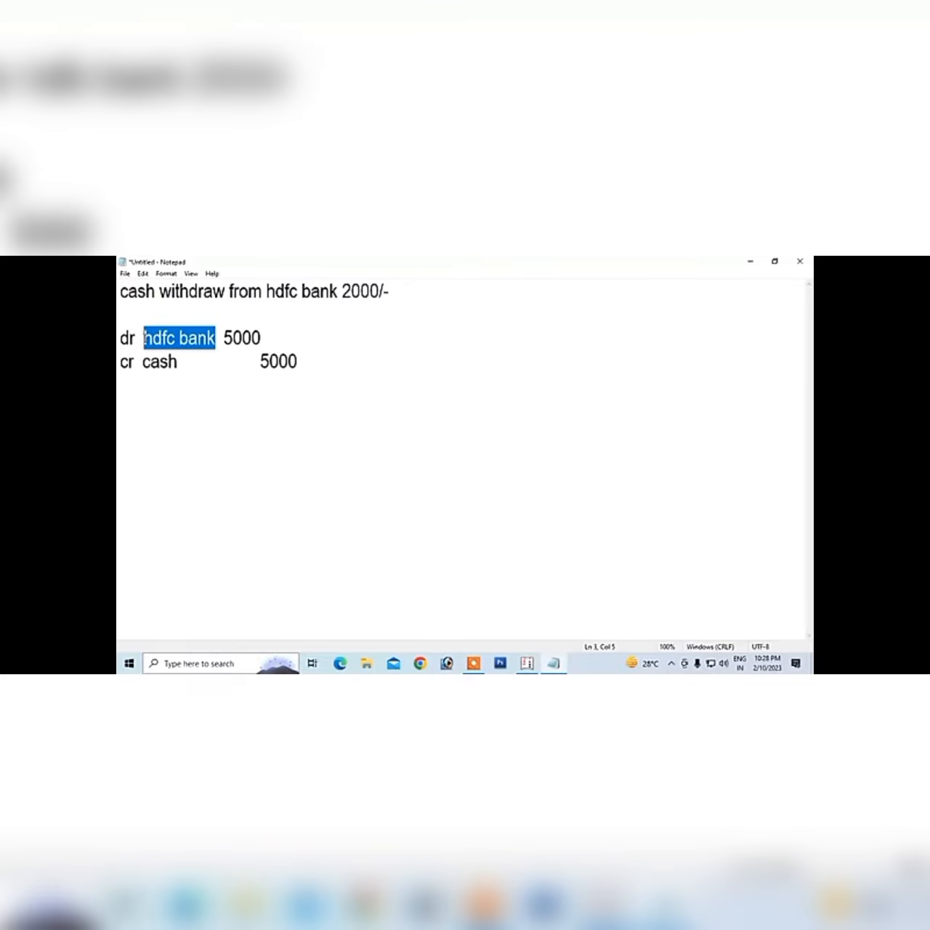
pyautogui.write('ca')
pyautogui.write('sj')
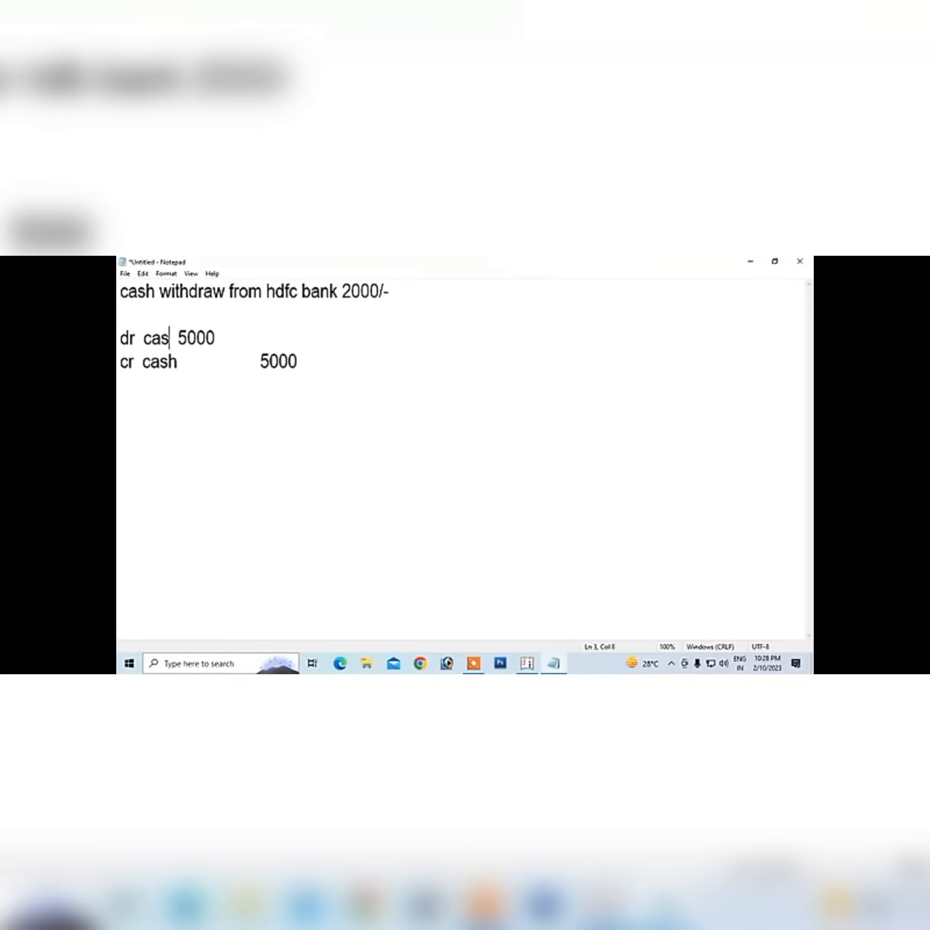
pyautogui.press('BackSpace')
pyautogui.write('h')
pyautogui.press('Down')
pyautogui.press('Up')
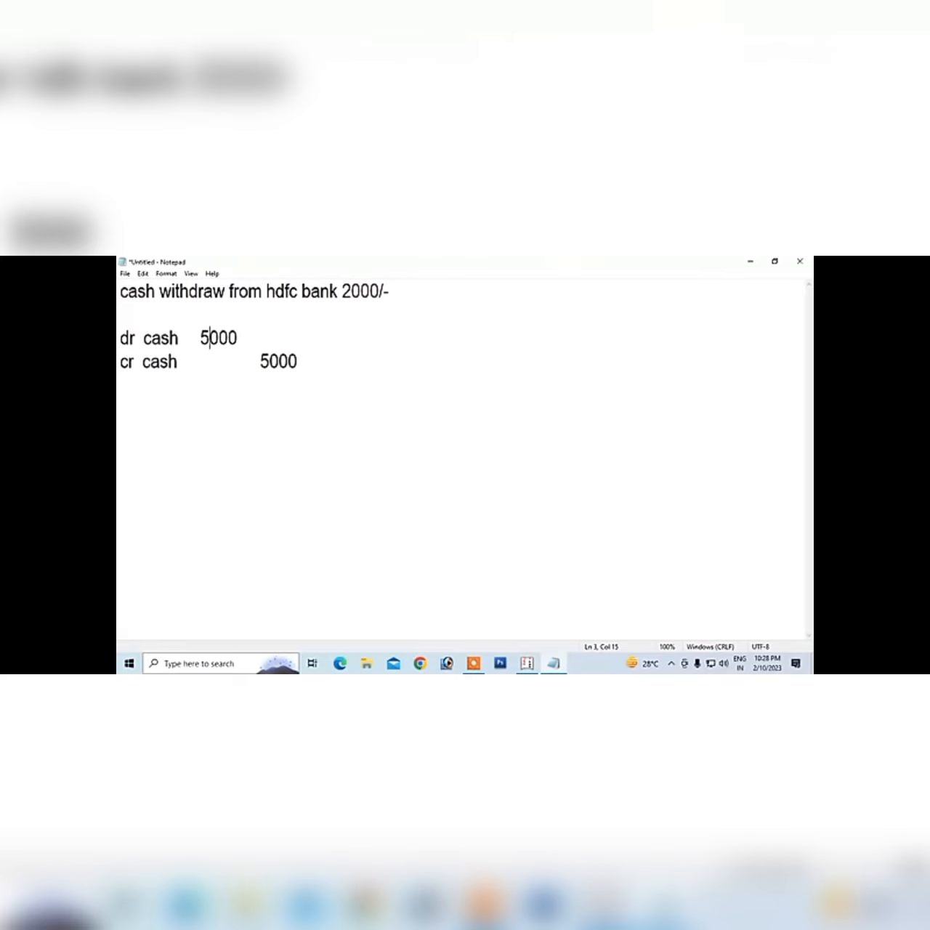
pyautogui.press('Delete')
pyautogui.write('2')
# Replace "cash" with "hdfc bank" on the note's credit line
pyautogui.press('Down')
pyautogui.press('Left')
pyautogui.press('Left')
pyautogui.press('Left')
pyautogui.press('Left')
pyautogui.press('Left')
pyautogui.press('BackSpace')
pyautogui.press('BackSpace')
pyautogui.press('BackSpace')
pyautogui.press('BackSpace')
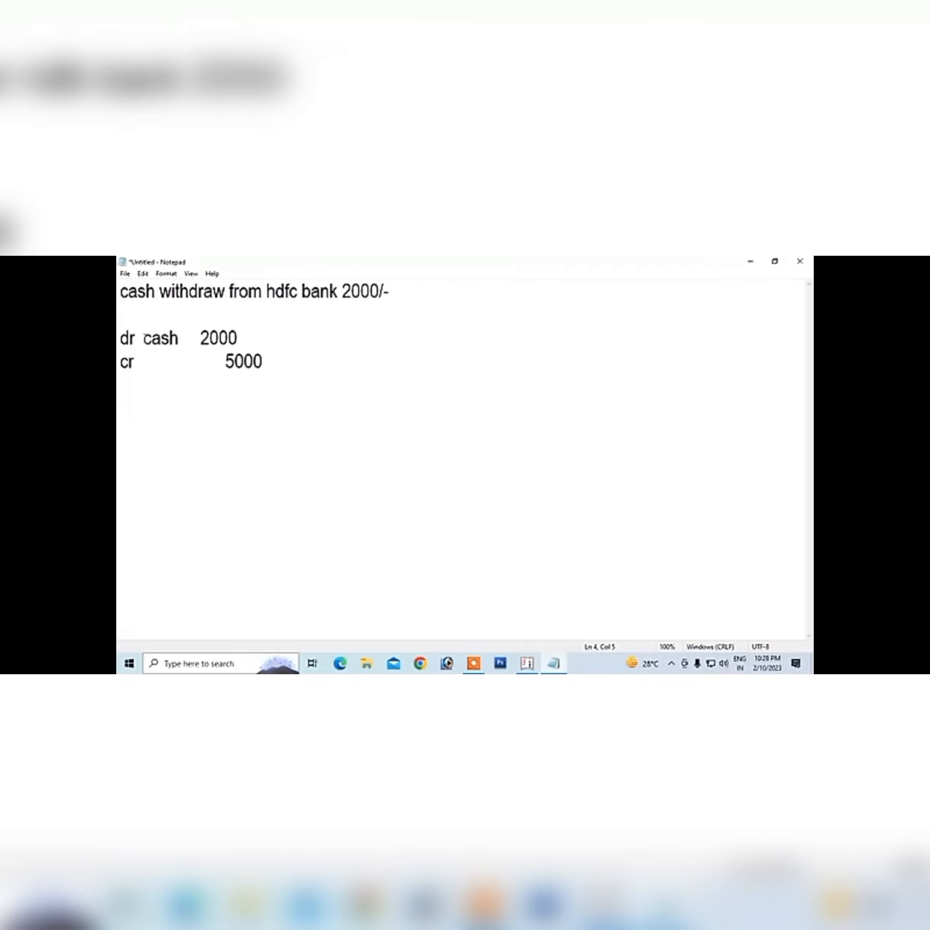
pyautogui.write('hdfc ba')
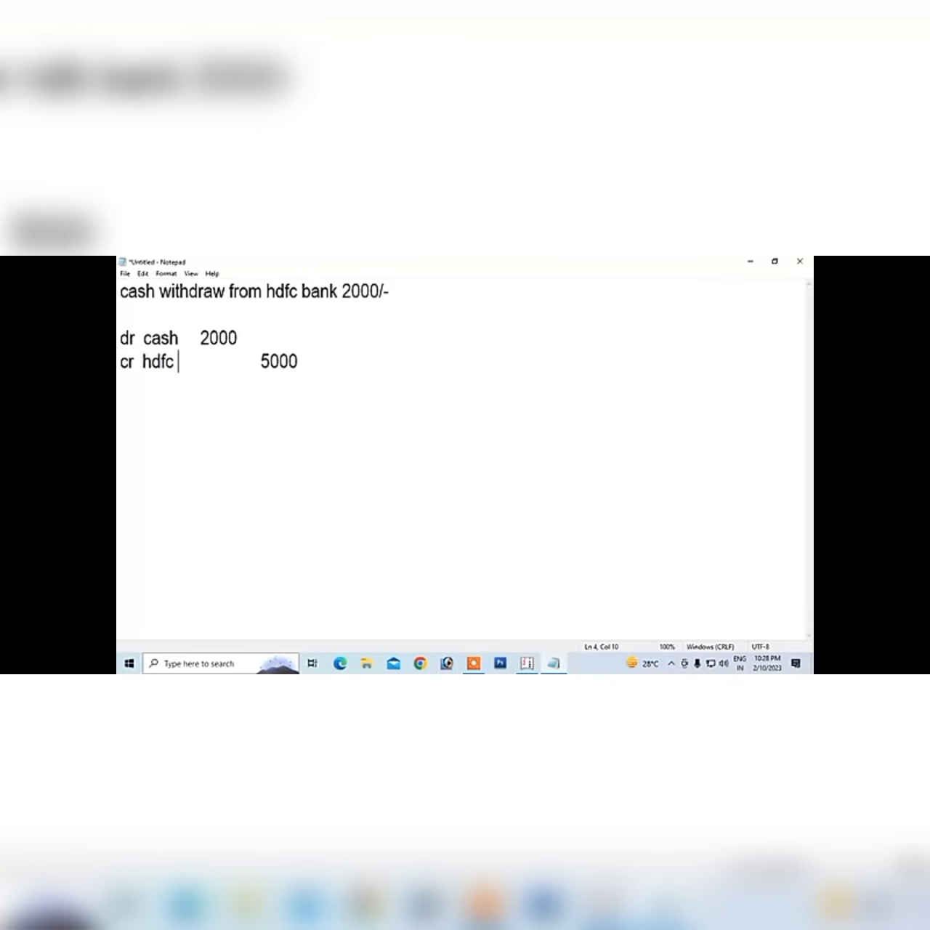
pyautogui.write('nk')
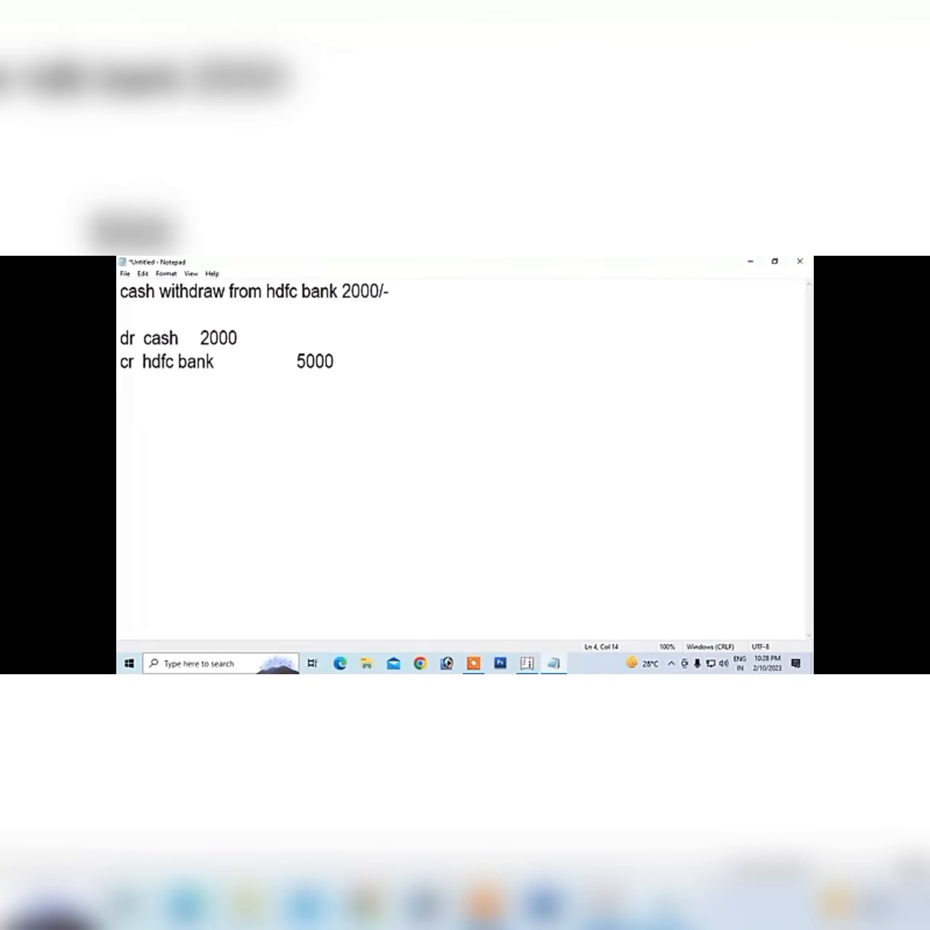
# Shorten the gap before the credit line's amount, set that amount to 2000, and highlight the whole entry
pyautogui.press('Right')
pyautogui.press('Right')
pyautogui.press('Right')
pyautogui.press('Right')
pyautogui.press('Right')
pyautogui.press('Right')
pyautogui.press('Right')
pyautogui.press('Right')
pyautogui.press('Right')
pyautogui.press('Right')
pyautogui.press('Right')
pyautogui.press('Right')
pyautogui.press('Right')
pyautogui.press('Right')
pyautogui.press('BackSpace')
pyautogui.press('BackSpace')
pyautogui.press('BackSpace')
pyautogui.press('BackSpace')
pyautogui.press('BackSpace')
pyautogui.press('BackSpace')
pyautogui.press('BackSpace')
pyautogui.press('BackSpace')
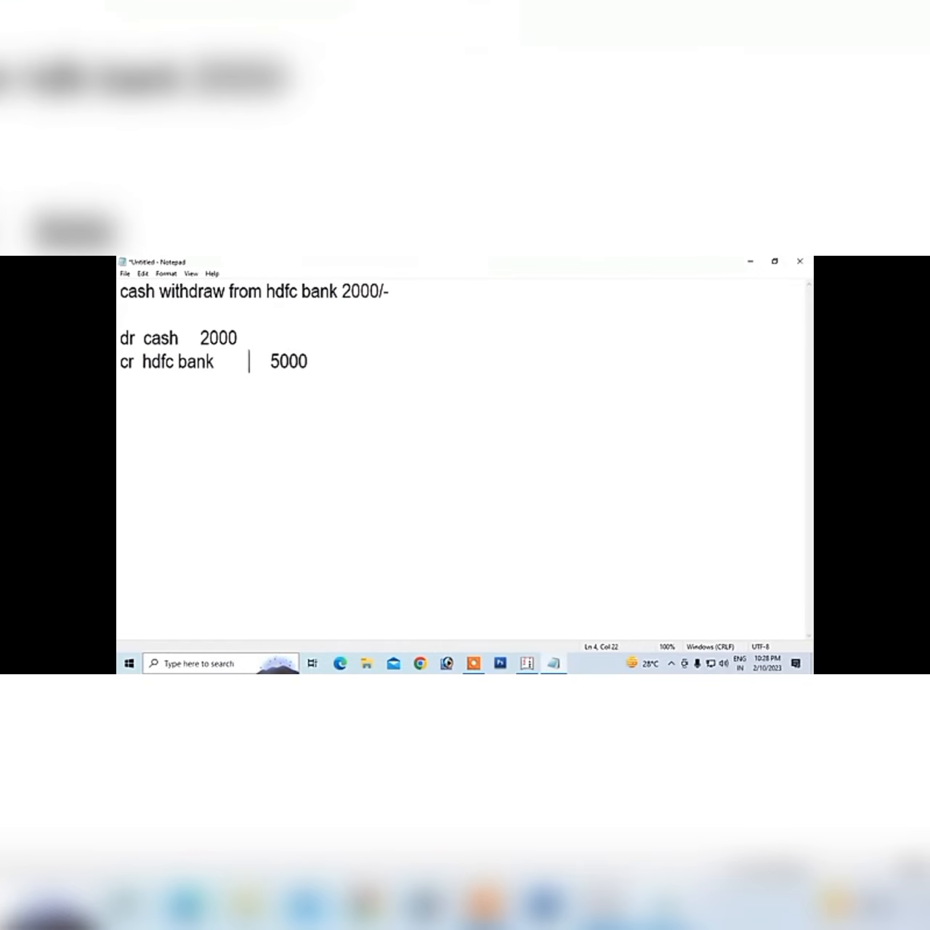
pyautogui.press('Right')
pyautogui.press('Right')
pyautogui.press('Right')
pyautogui.press('Right')
pyautogui.press('Right')
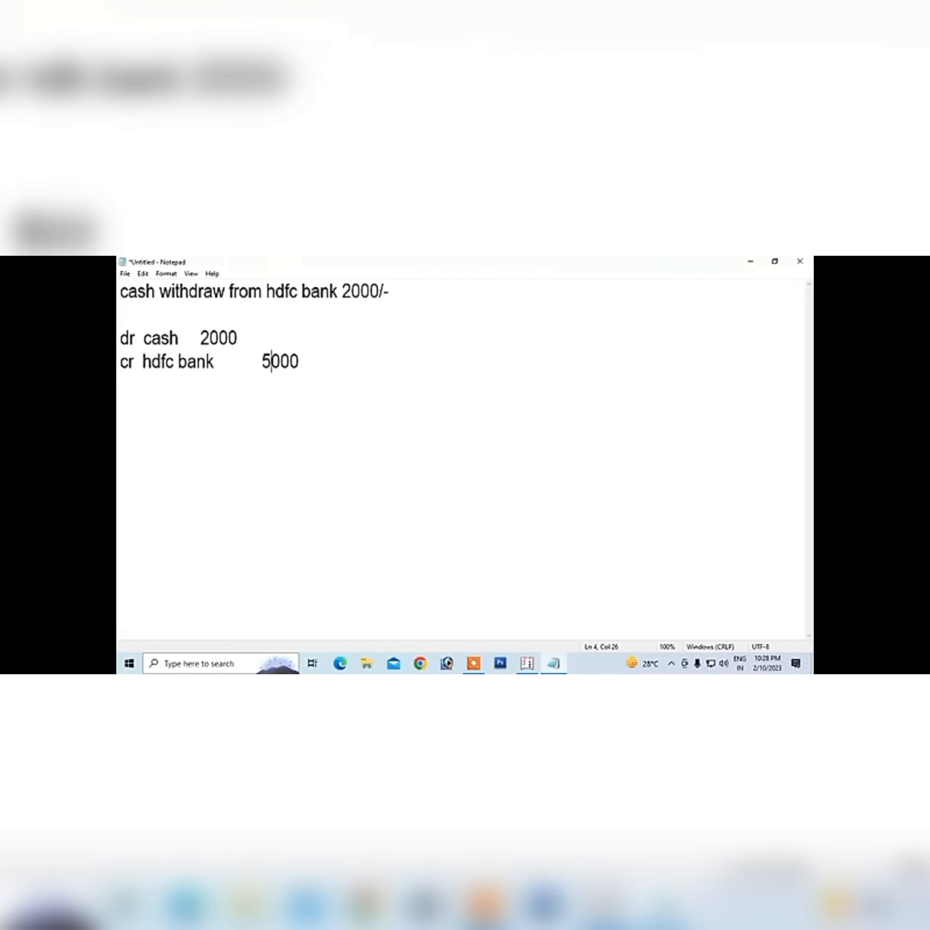
pyautogui.press('BackSpace')
pyautogui.write('2')
pyautogui.moveTo(121, 291); pyautogui.dragTo(387, 415)
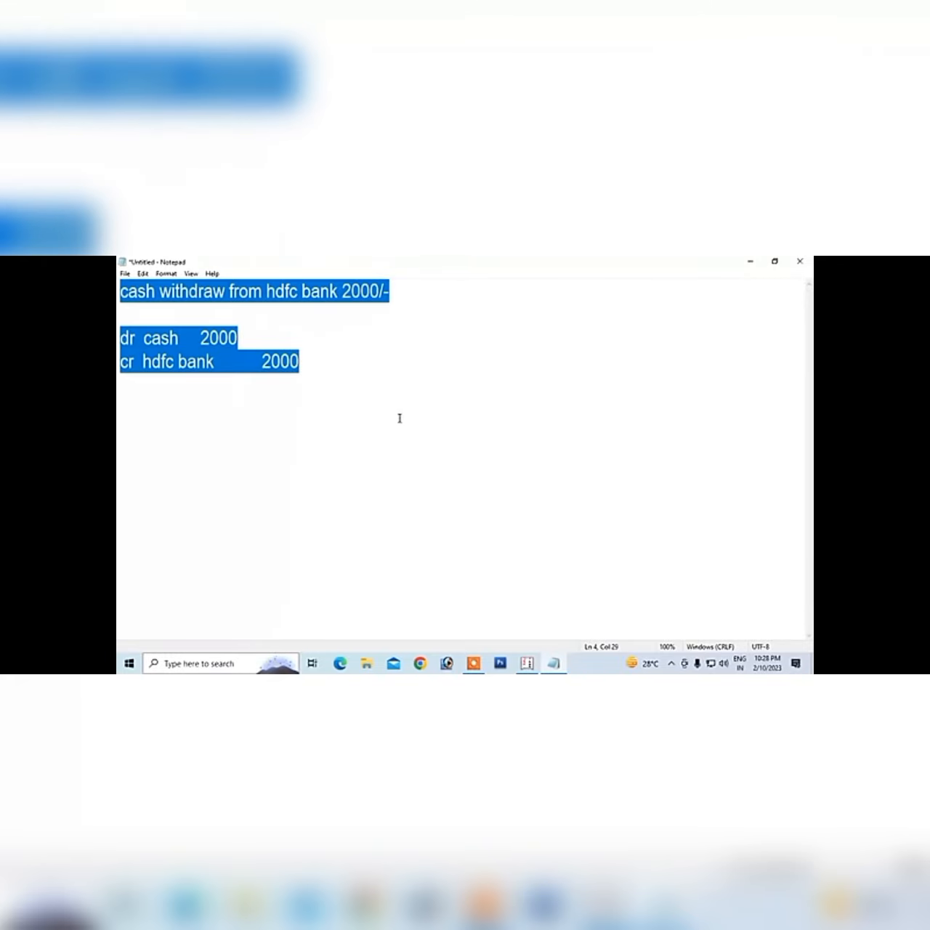
# Switch to Tally.ERP 9 and credit Hdfc Bank with 2,000.00 in Contra voucher No. 2
pyautogui.hotkey('alt', 'Tab')
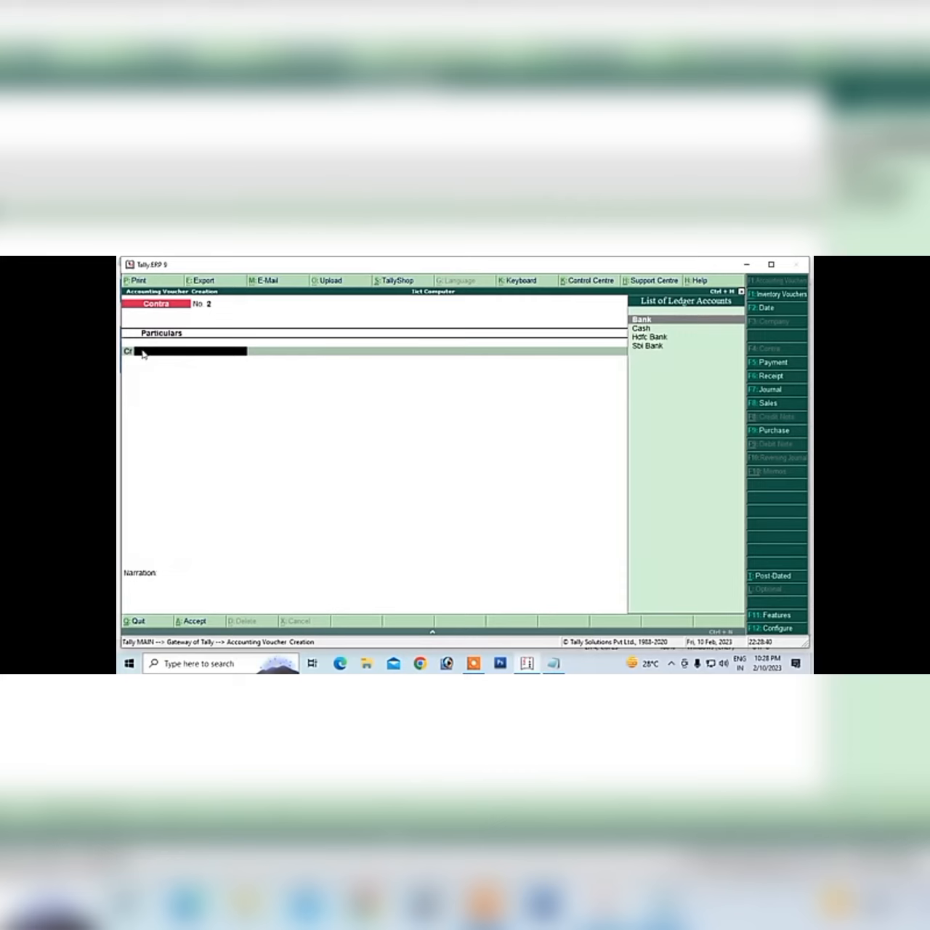
pyautogui.click(646, 339)
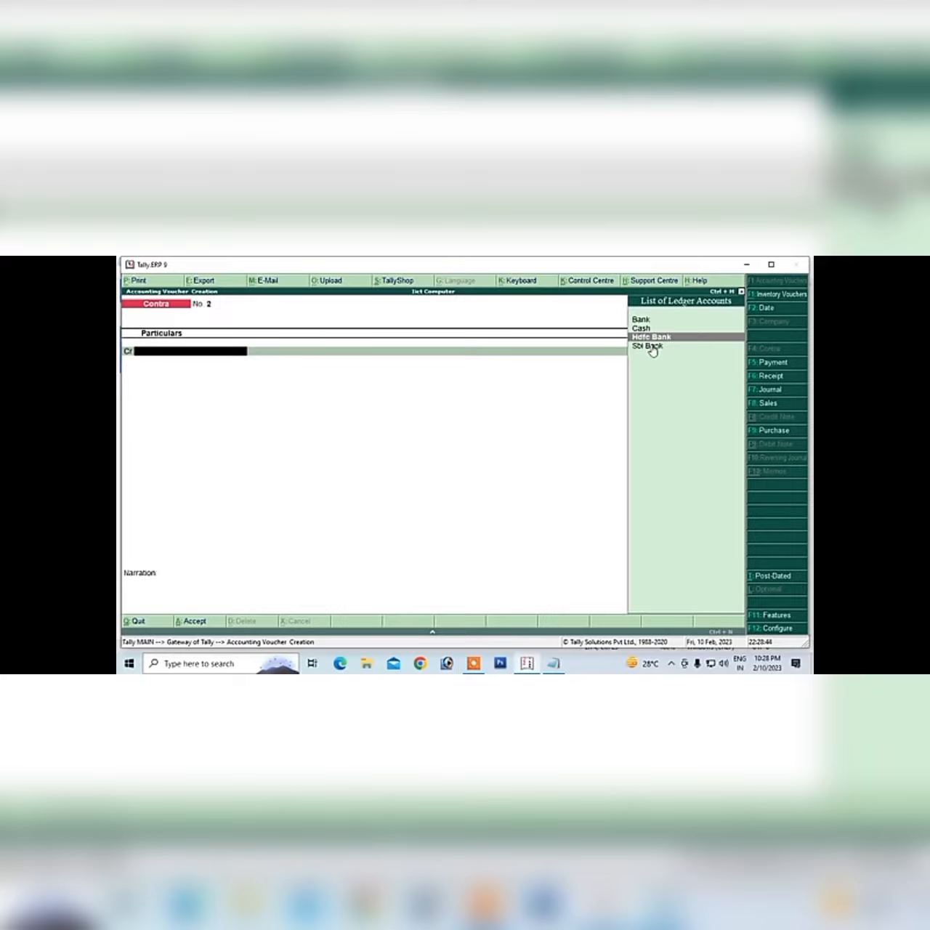
pyautogui.press('Return')
pyautogui.write('2000')
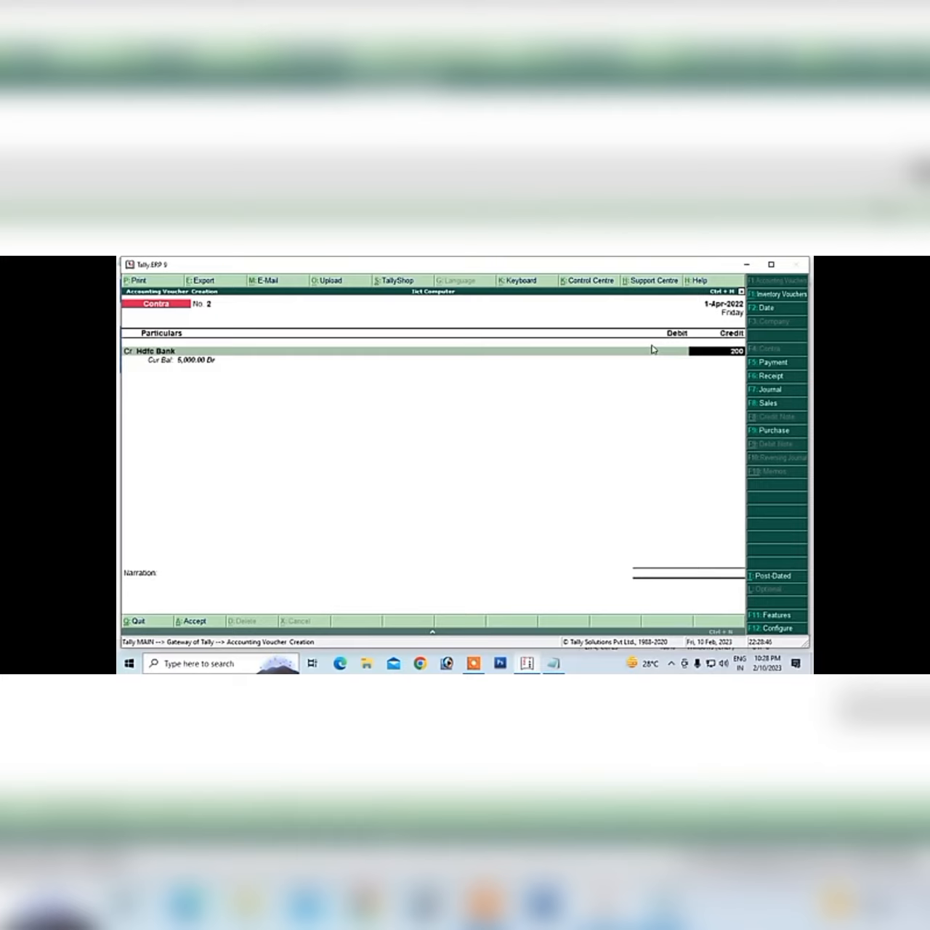
pyautogui.press('Return')
# Allocate the Hdfc Bank amount as a Cheque with range Not Applicable, an instrument number, and instrument date 1-Apr-2022
pyautogui.press('Return')
pyautogui.press('Return')
pyautogui.press('Return')
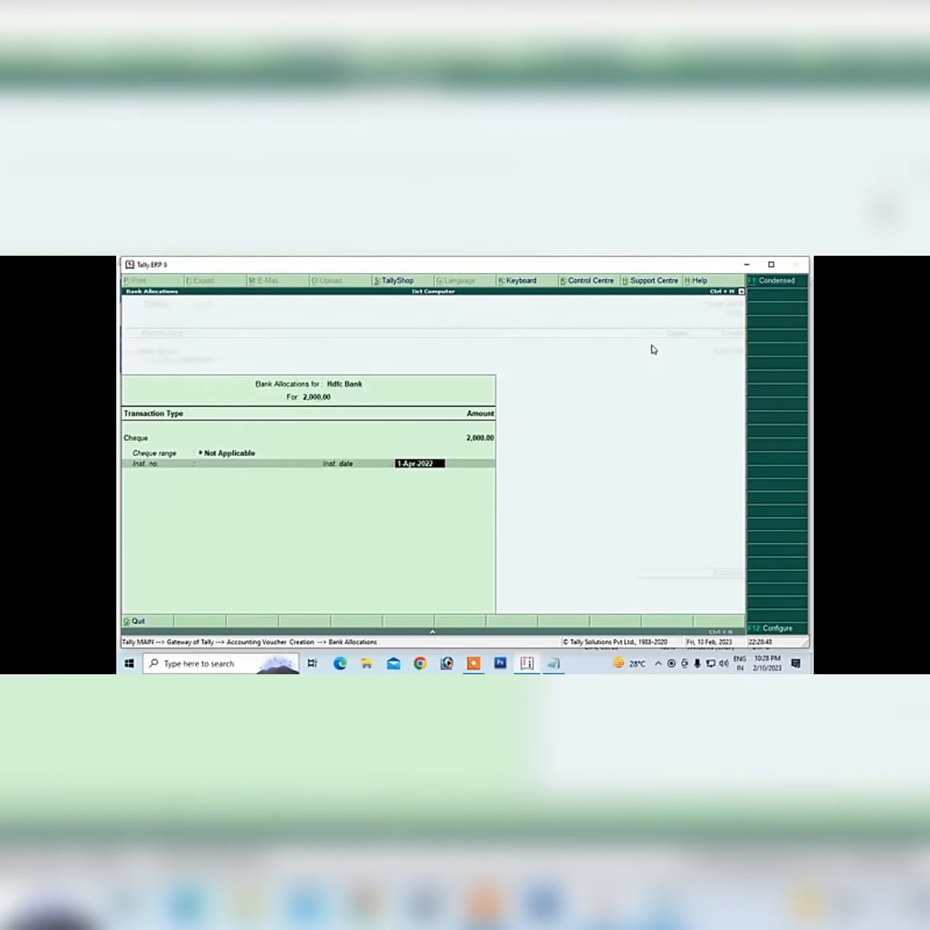
pyautogui.press('BackSpace')
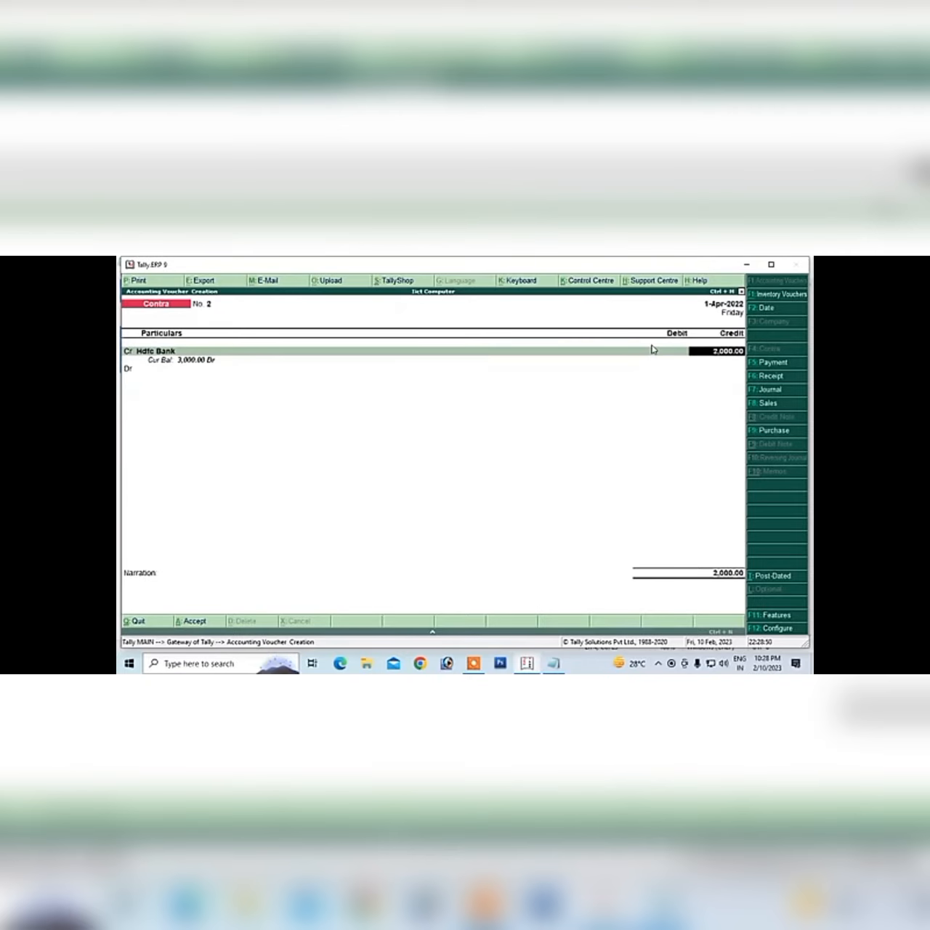
pyautogui.press('Return')
pyautogui.press('Return')
pyautogui.press('Return')
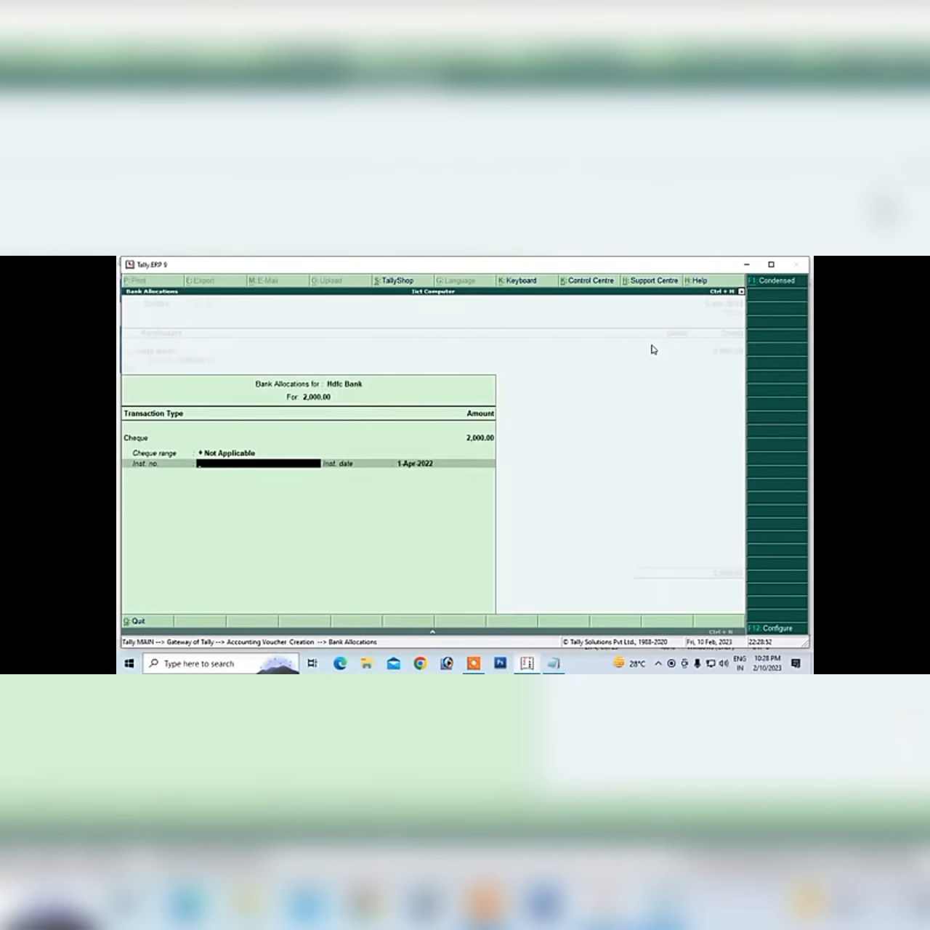
pyautogui.write('546548784545')
pyautogui.press('Return')
pyautogui.press('Return')
pyautogui.press('Return')
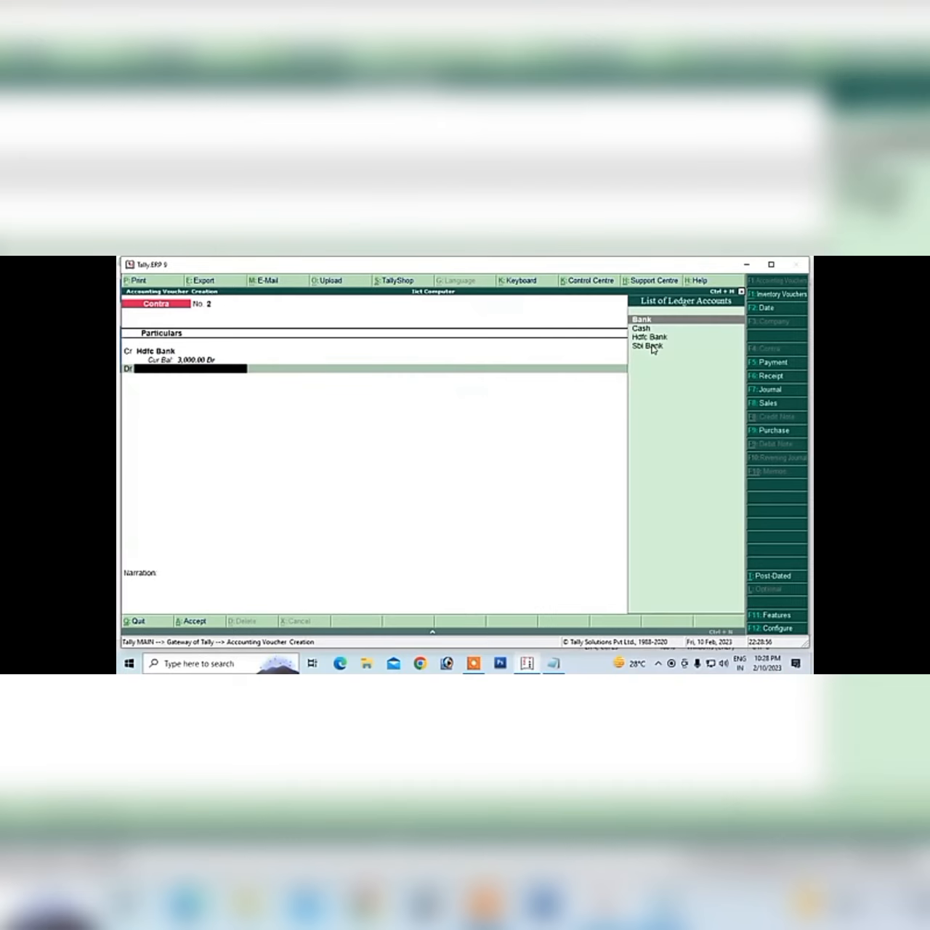
# Debit Cash with 2,000.00 in the Contra voucher
pyautogui.press('Down')
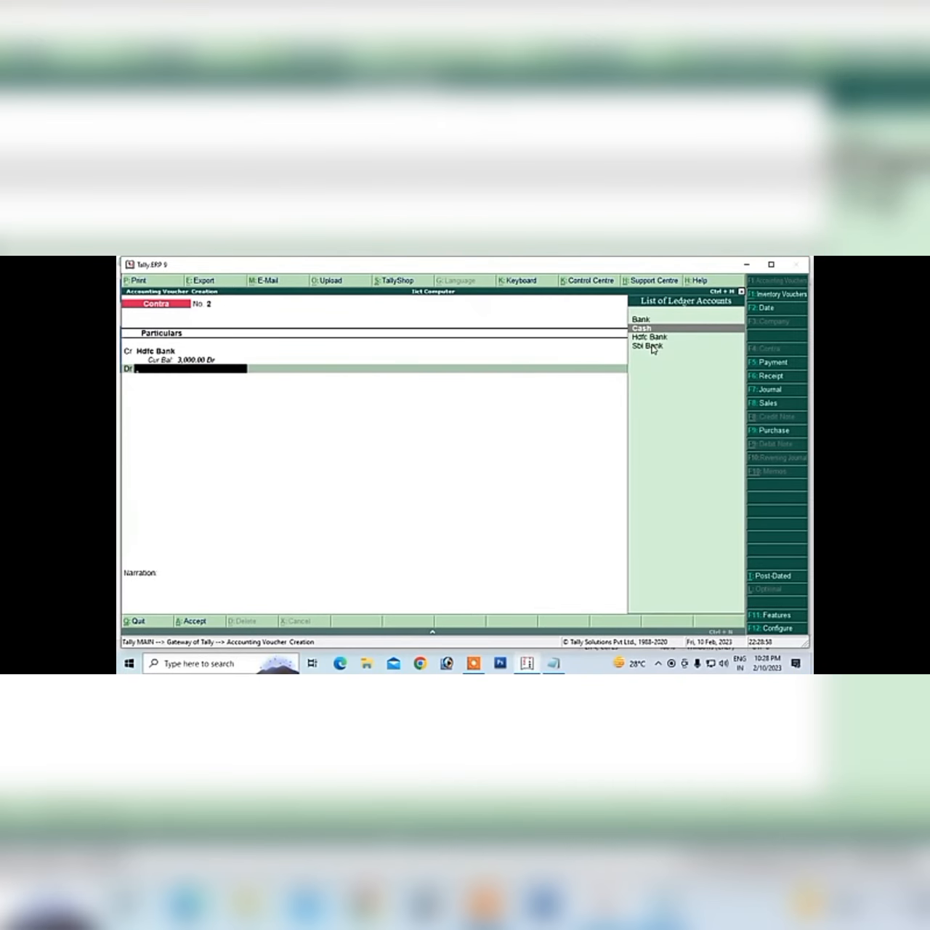
pyautogui.press('Return')
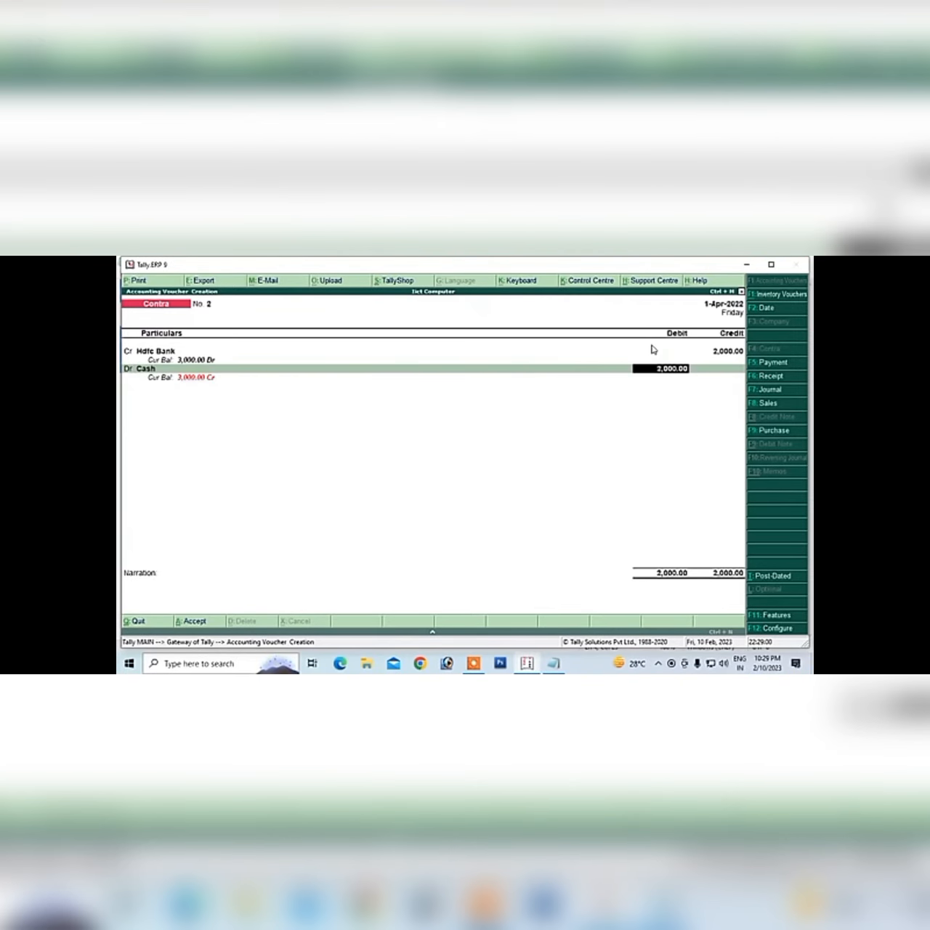
pyautogui.press('Return')
pyautogui.press('Return')
# Enter the narration "being cash withdraw" and save the Contra voucher
pyautogui.write('b')
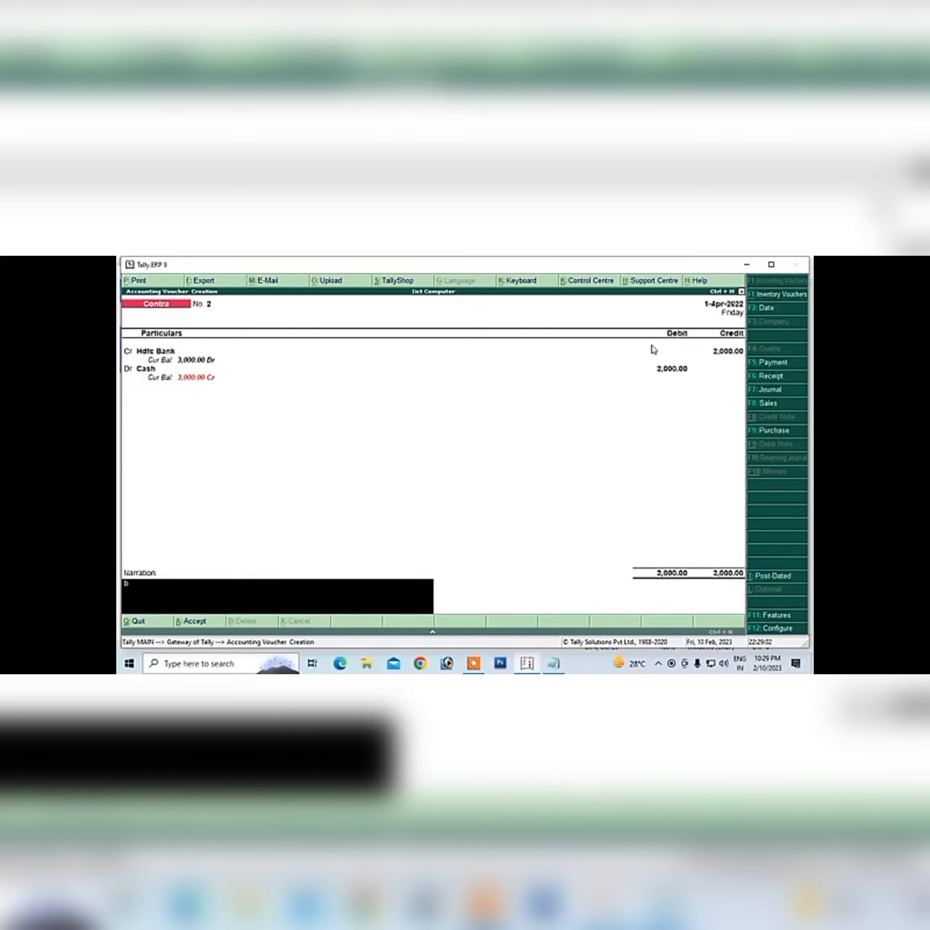
pyautogui.write('eing cash withdraw')
pyautogui.press('Return')
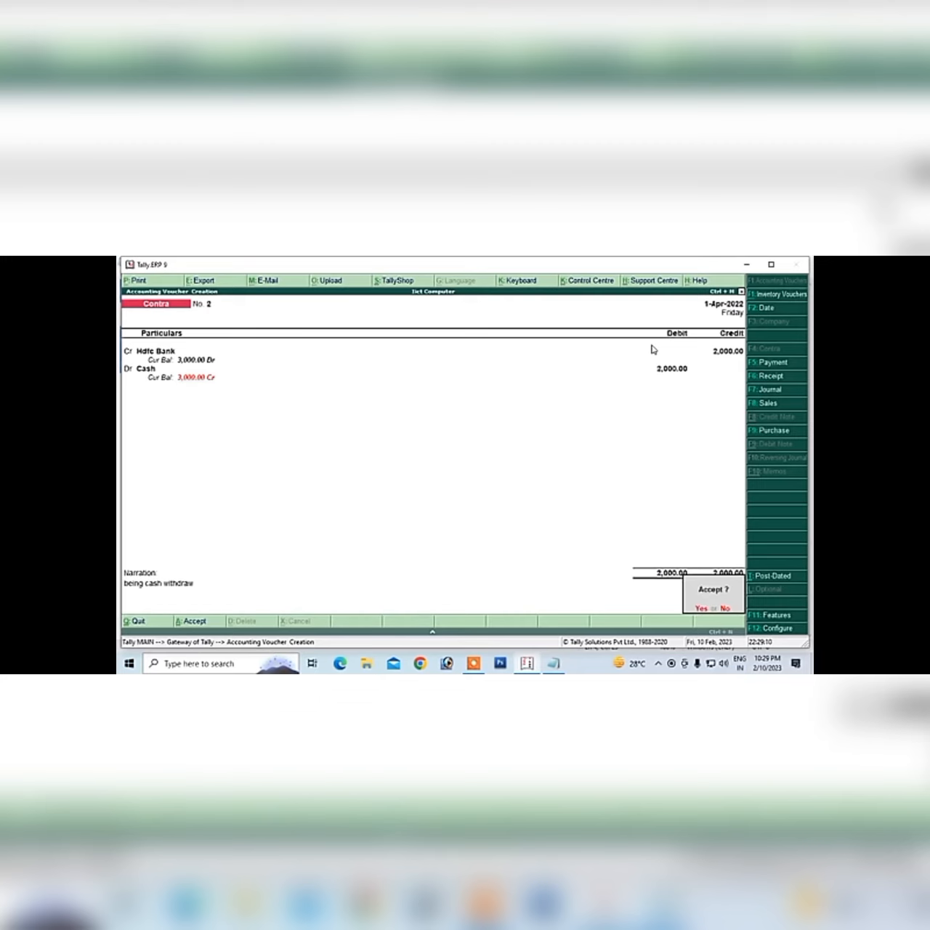
pyautogui.press('Return')
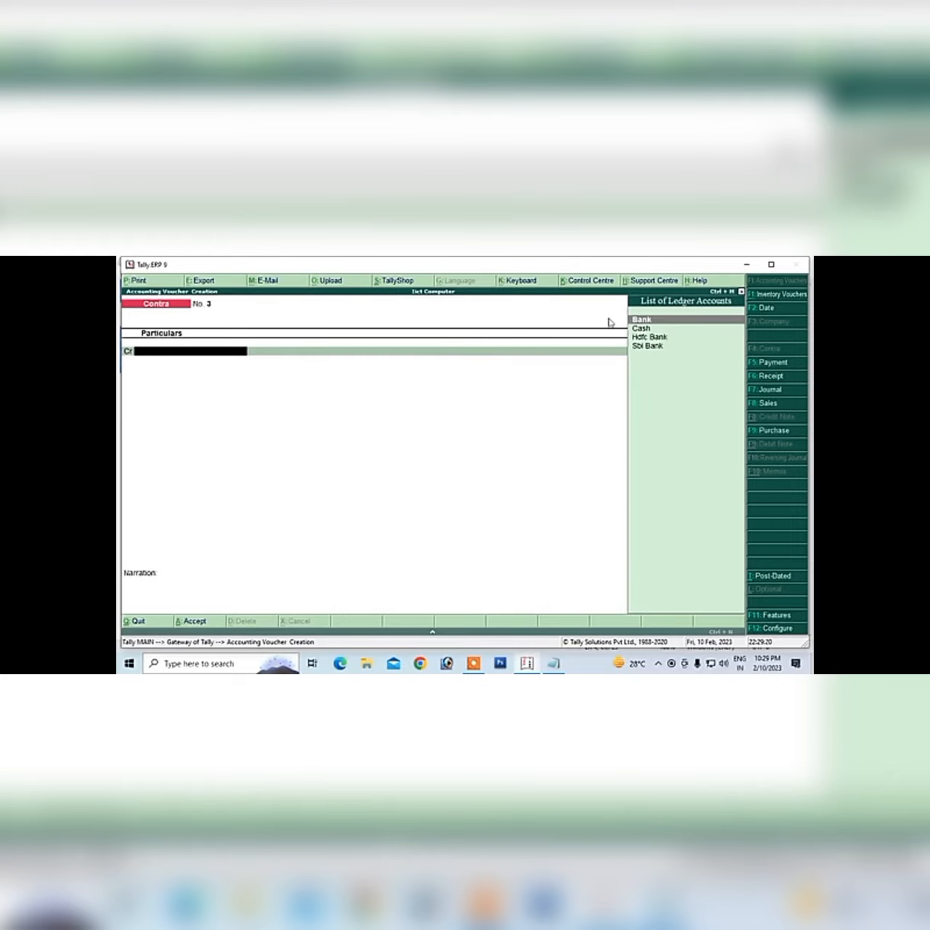
# Change the voucher type from Contra to Payment for the next entry
pyautogui.click(754, 363)
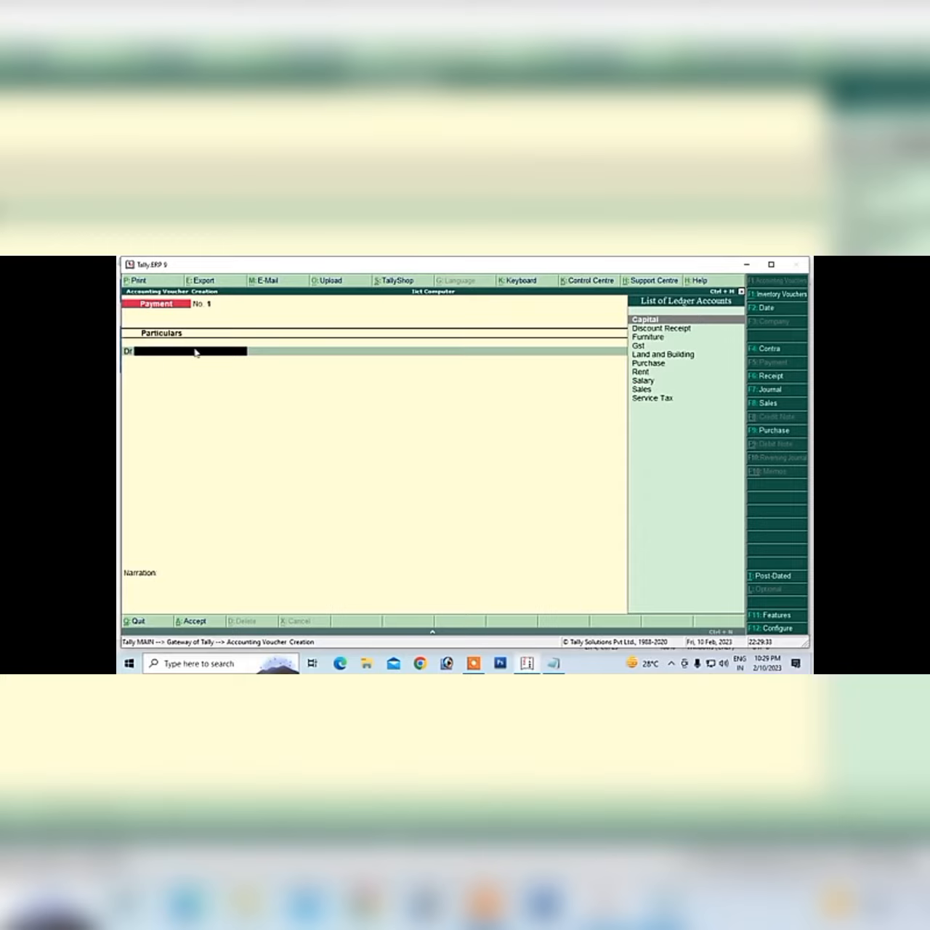
# Switch to Notepad and delete everything after "cash withdraw from hdfc bank", including the debit and credit lines
pyautogui.click(528, 662)
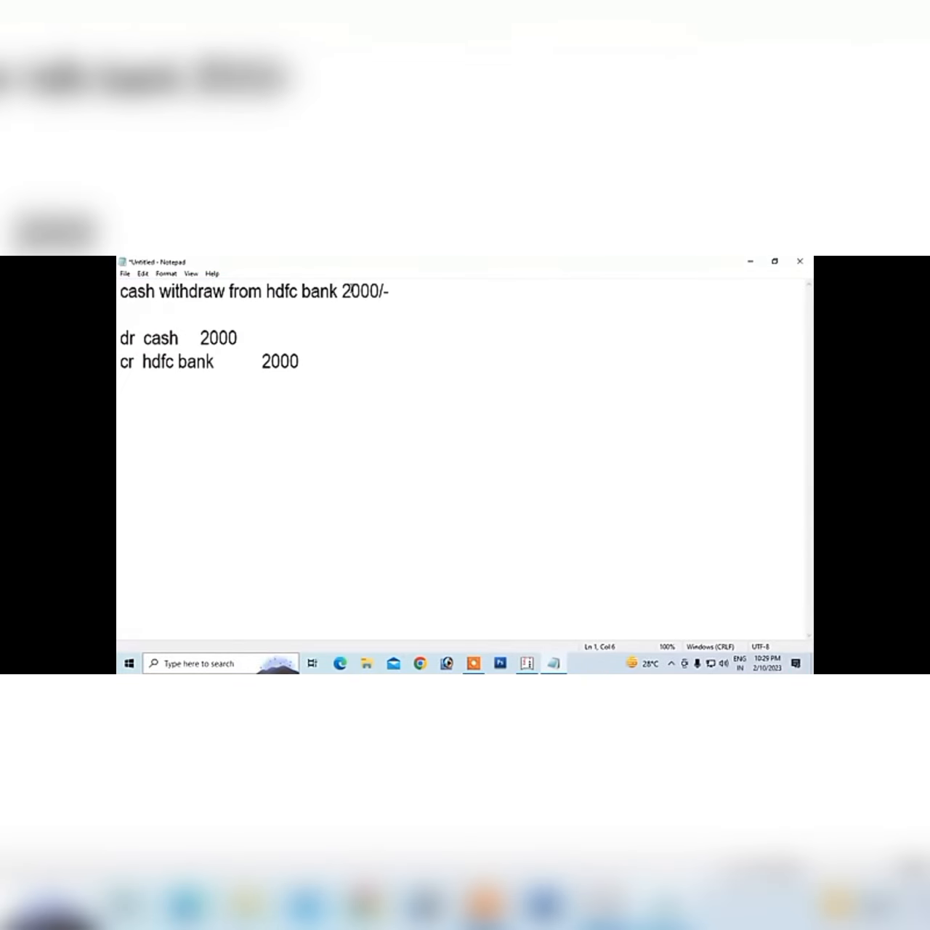
pyautogui.moveTo(343, 294); pyautogui.dragTo(192, 318)
pyautogui.click(339, 286)
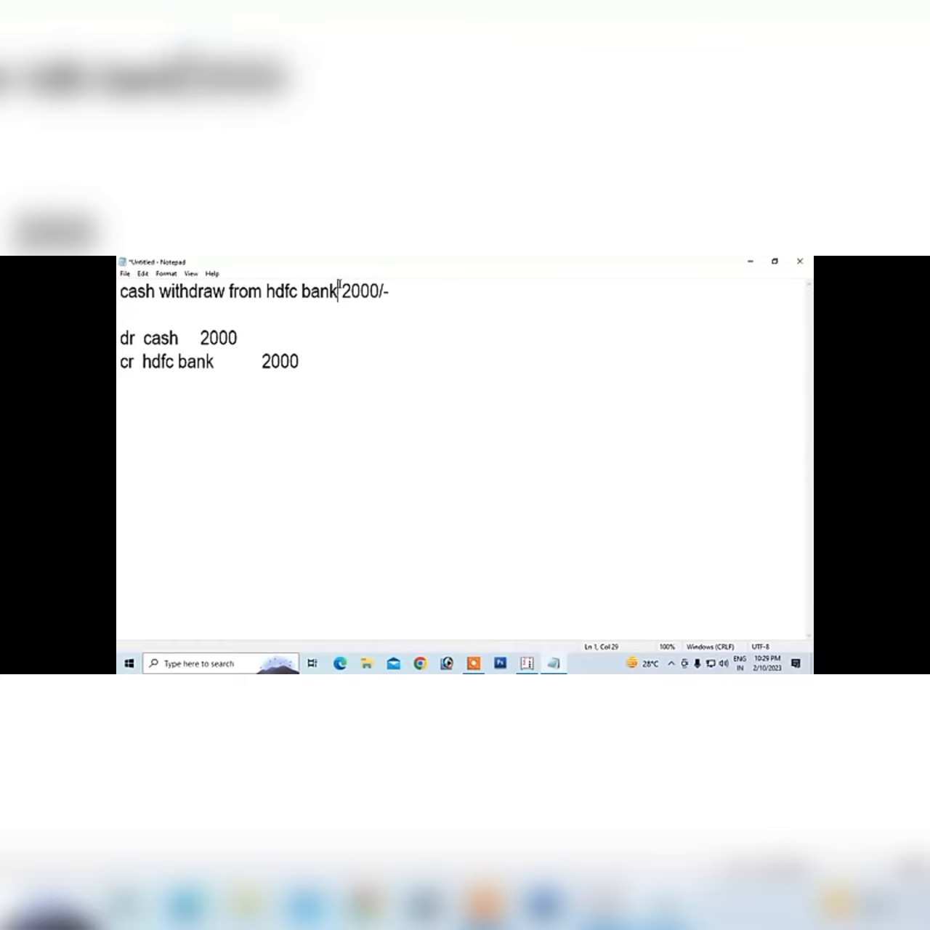
pyautogui.press('Delete')
pyautogui.press('Delete')
pyautogui.press('Delete')
pyautogui.press('Delete')
pyautogui.press('Delete')
pyautogui.press('Delete')
pyautogui.press('Delete')
pyautogui.press('Delete')
pyautogui.press('Delete')
pyautogui.press('Delete')
pyautogui.press('Delete')
pyautogui.press('Delete')
pyautogui.press('Delete')
pyautogui.press('Delete')
pyautogui.press('Delete')
pyautogui.press('Delete')
pyautogui.press('Delete')
pyautogui.press('Delete')
pyautogui.press('Delete')
pyautogui.press('Delete')
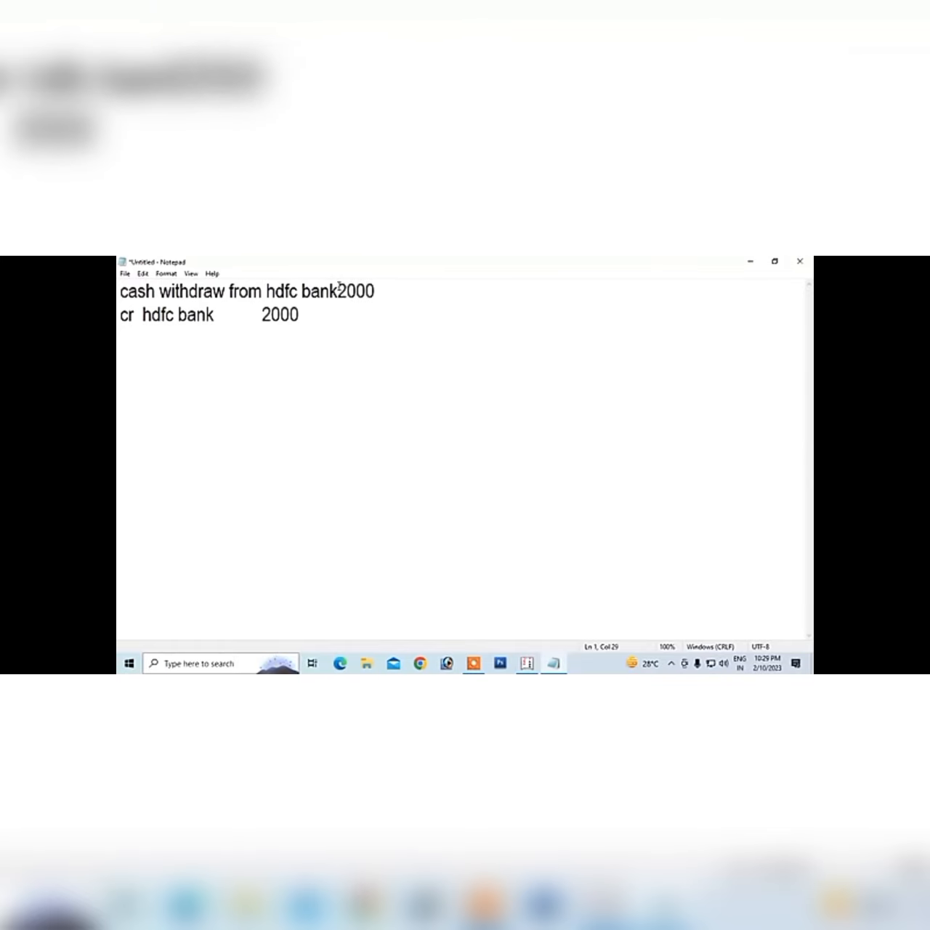
pyautogui.press('Delete')
pyautogui.press('Delete')
pyautogui.press('Delete')
pyautogui.press('Delete')
pyautogui.press('Delete')
pyautogui.press('Delete')
pyautogui.press('Delete')
pyautogui.press('Delete')
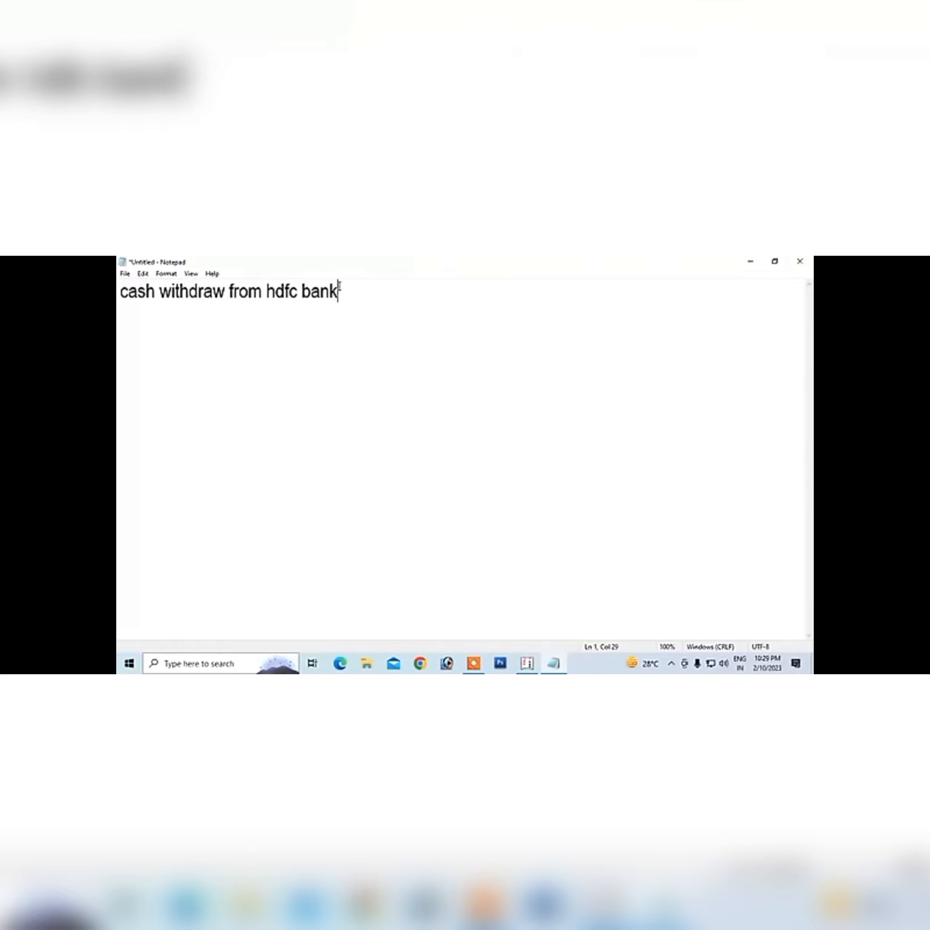